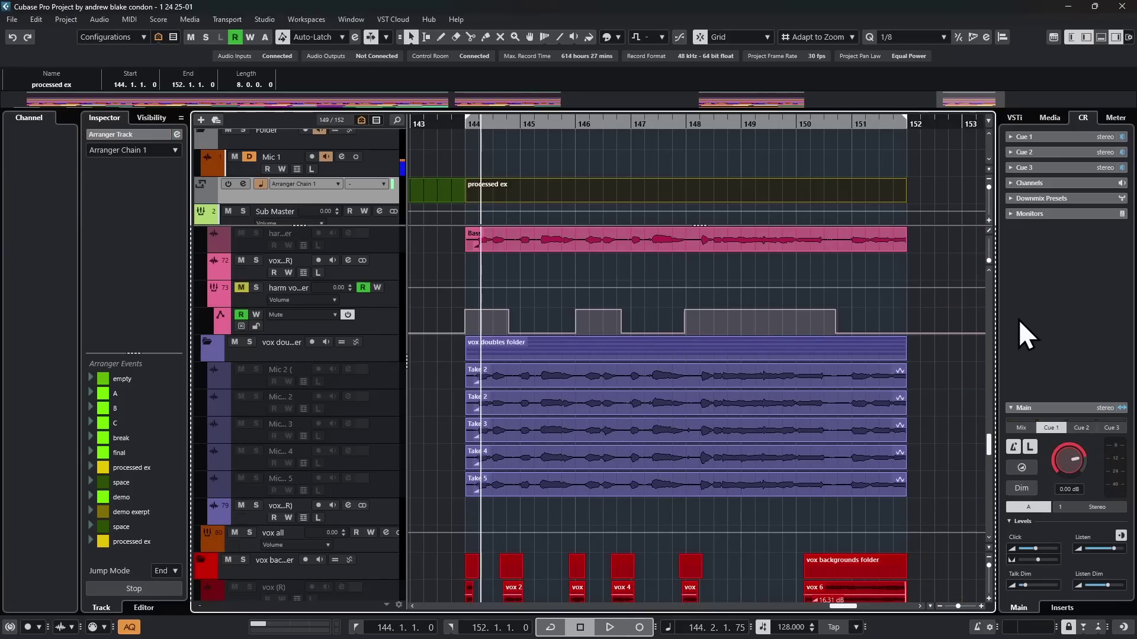
Step: Play back the processed ex section from bar 144 and stop playback
key(space)
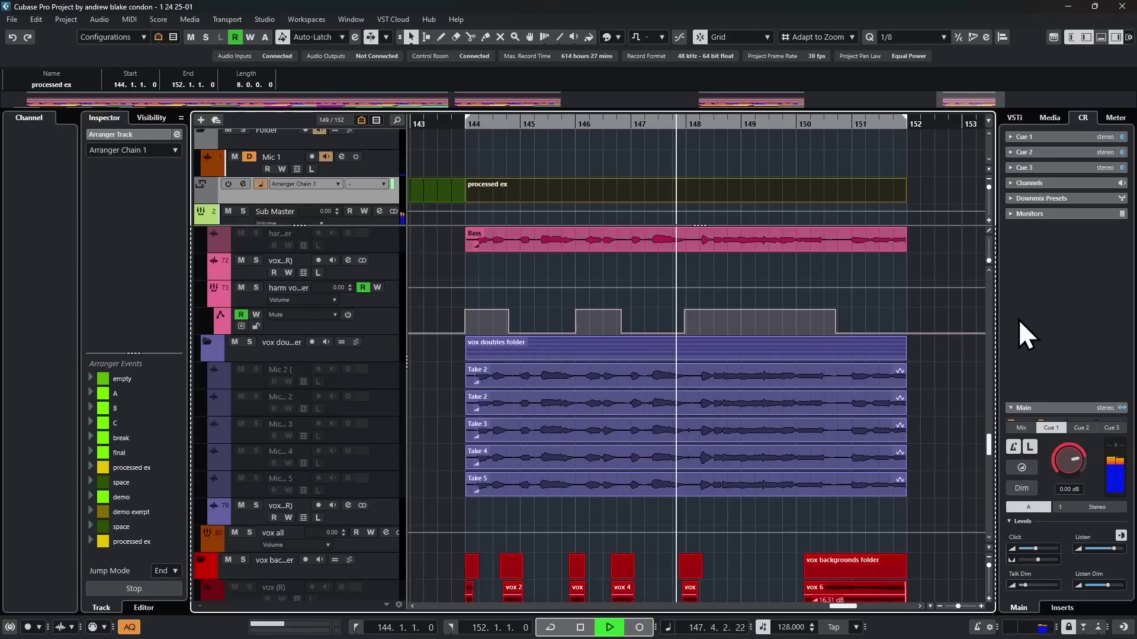
key(space)
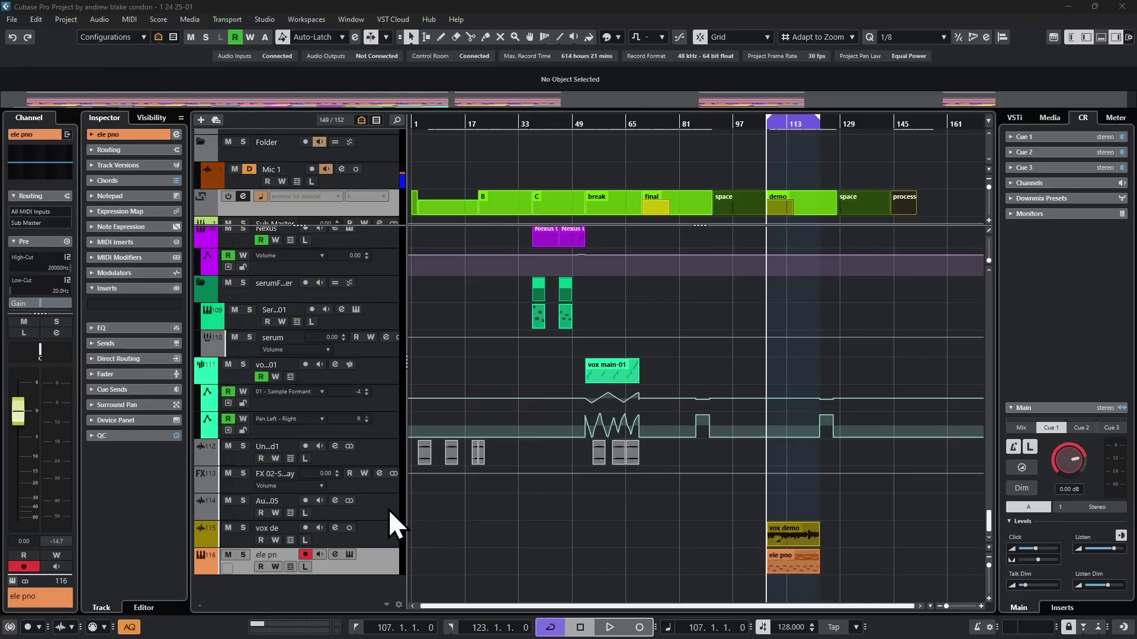
Step: Duplicate track version v1 of the vox demo track
click(382, 536)
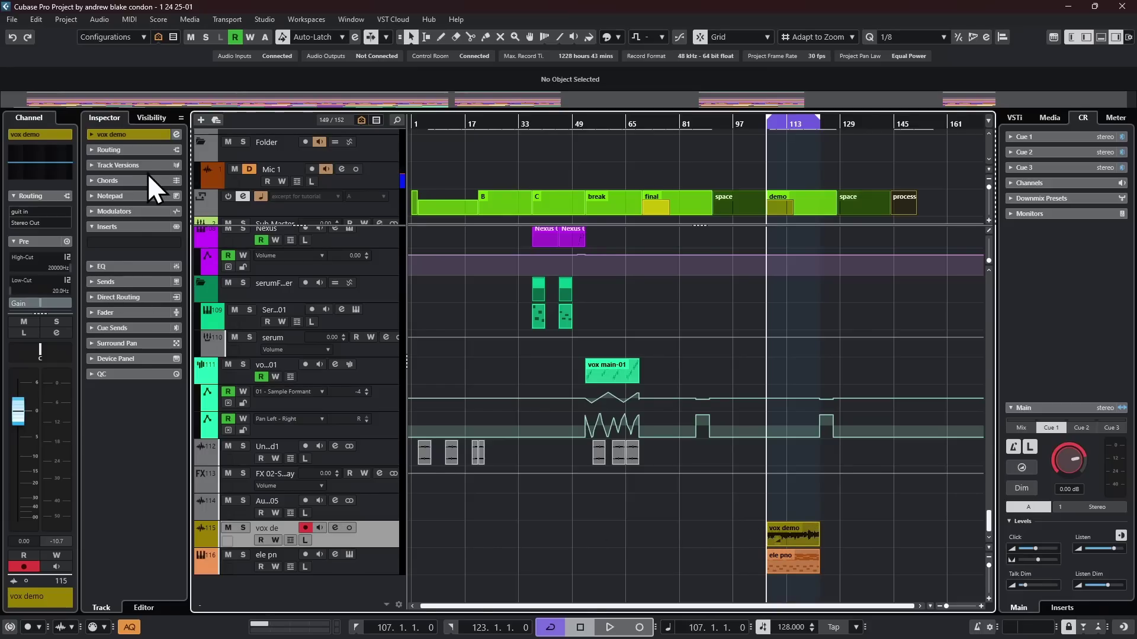
click(119, 163)
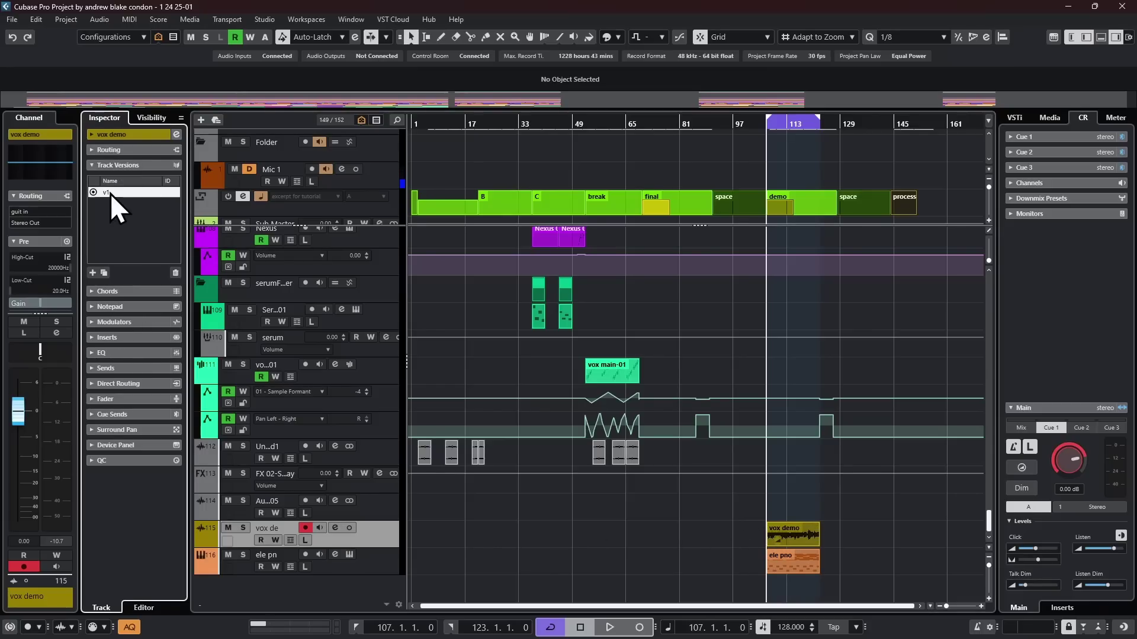
click(102, 270)
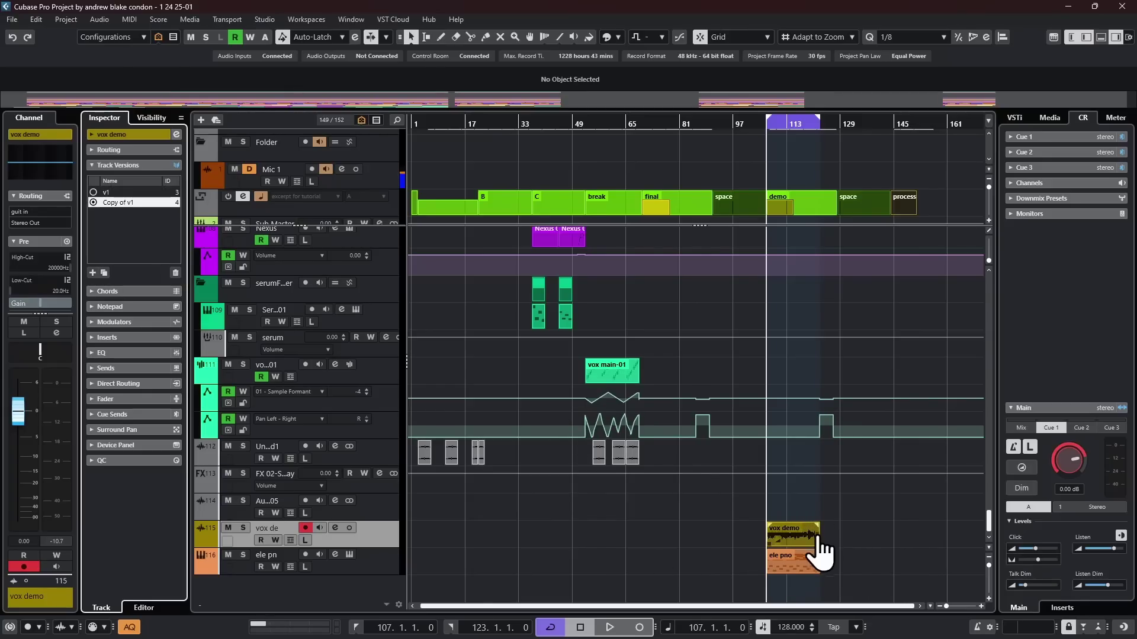
Step: Open the vox demo event for VariAudio editing and set Correct Pitch and Straighten Curve to 100% for all segments
double_click(785, 528)
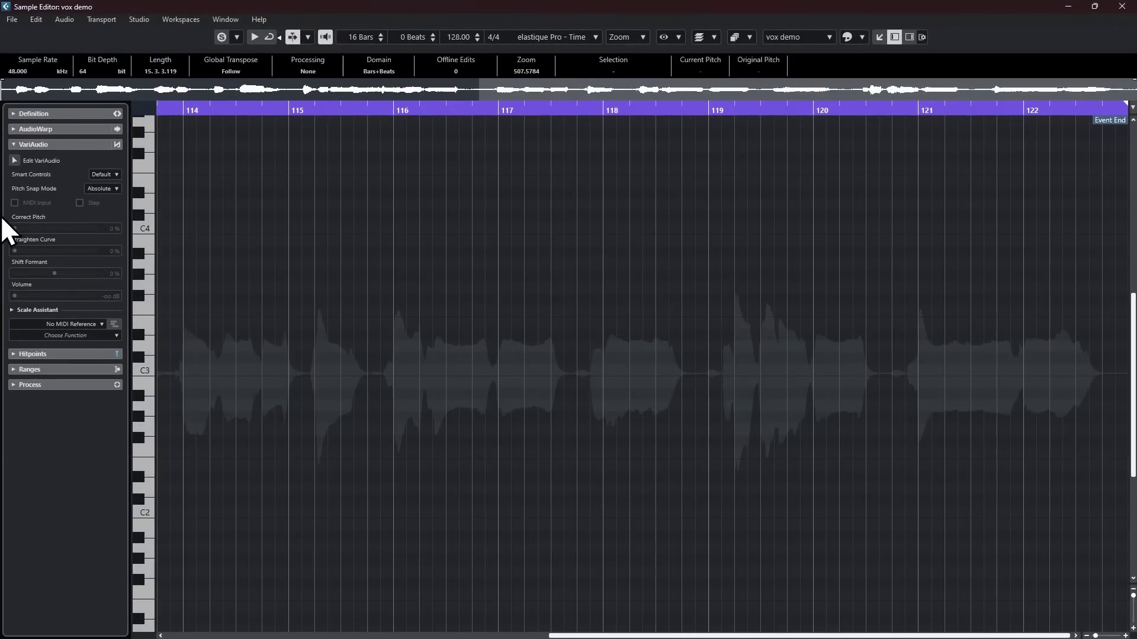
click(15, 160)
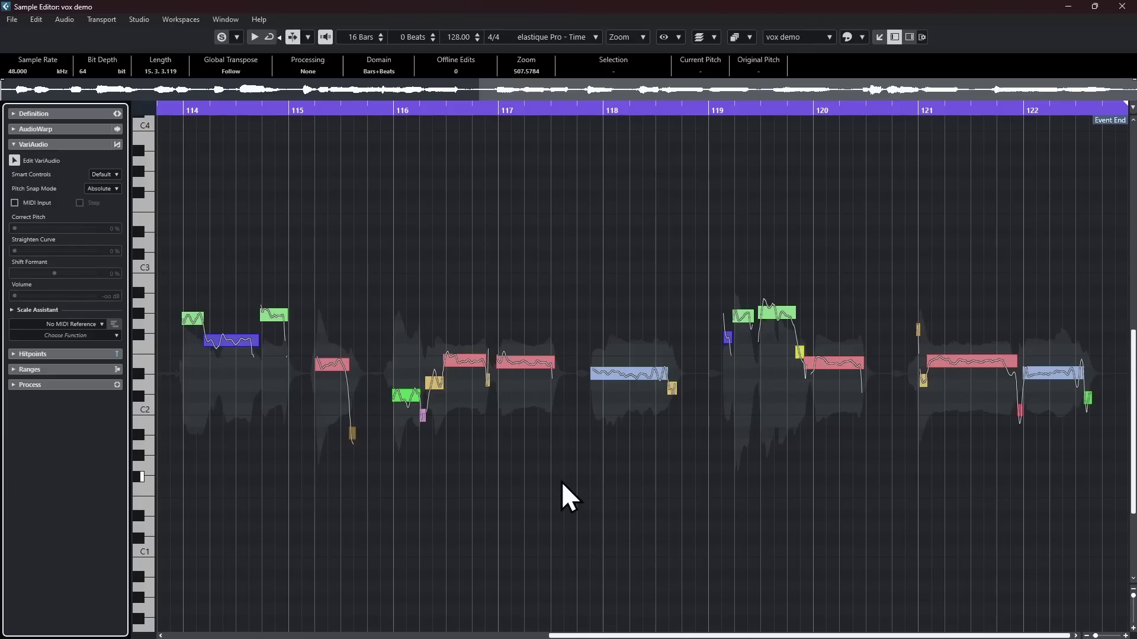
key(ctrl+a)
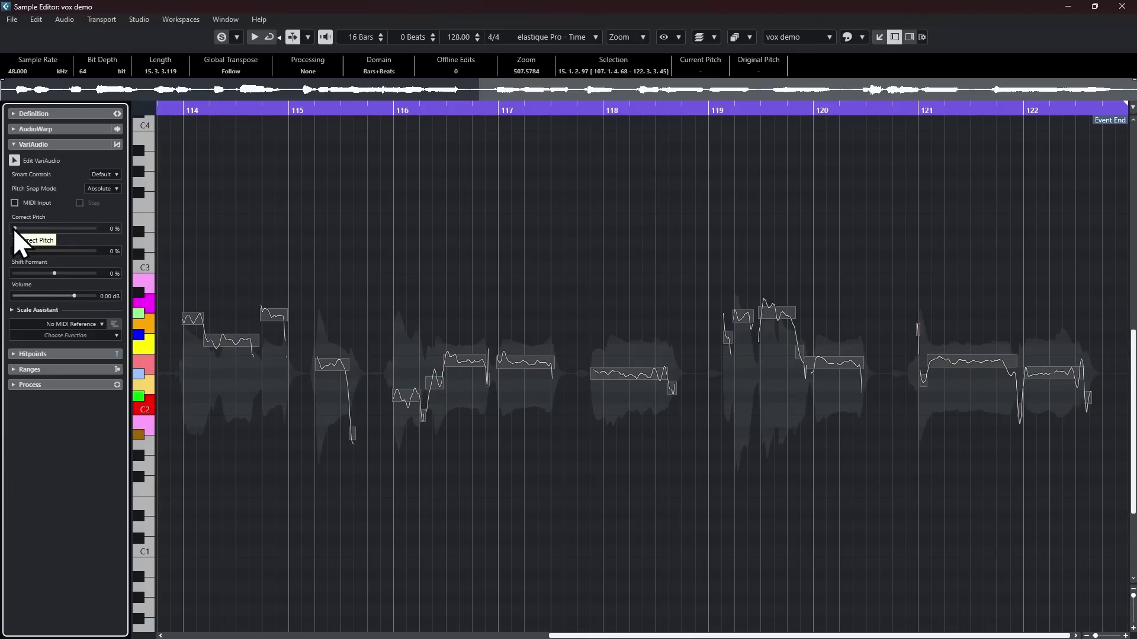
drag(13, 228, 119, 231)
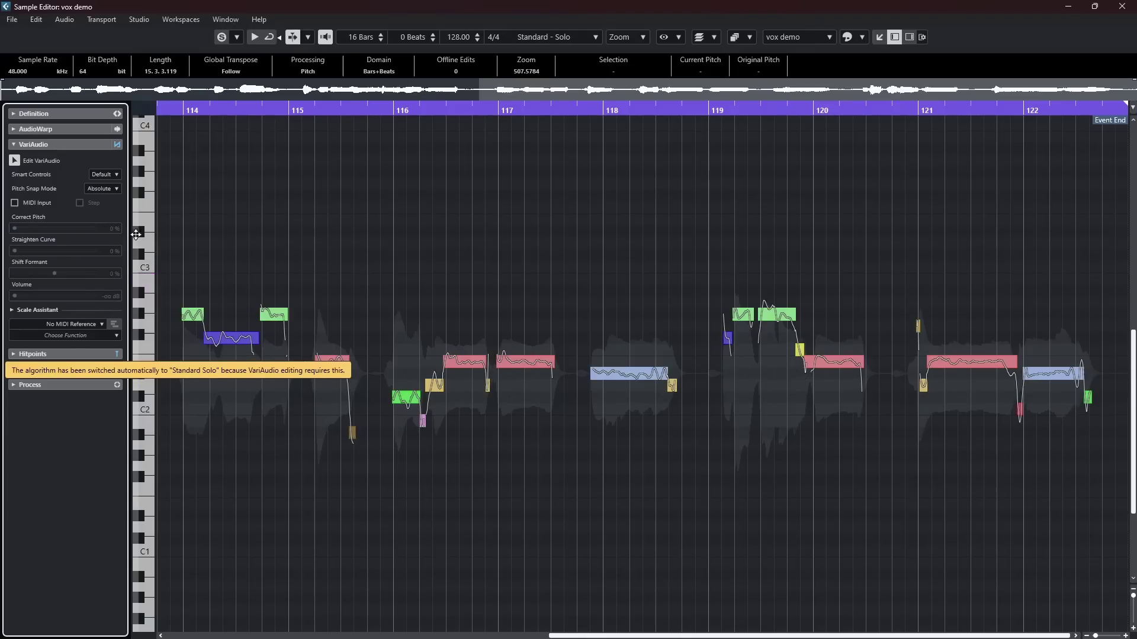
drag(14, 250, 104, 253)
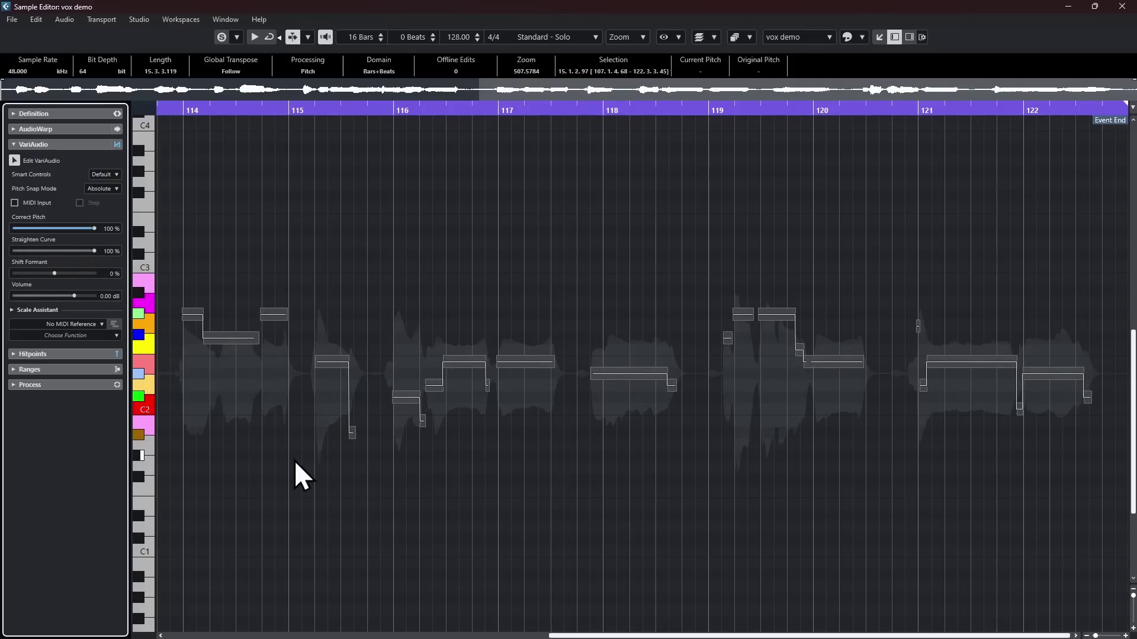
scroll(434, 503, up, 2)
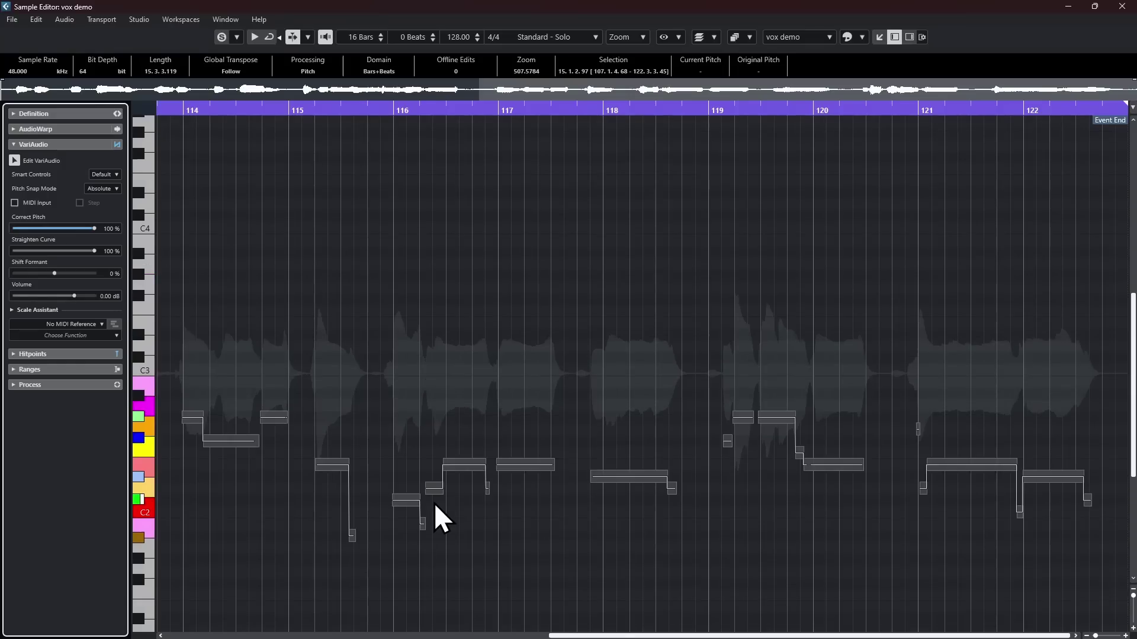
scroll(435, 503, down, 1)
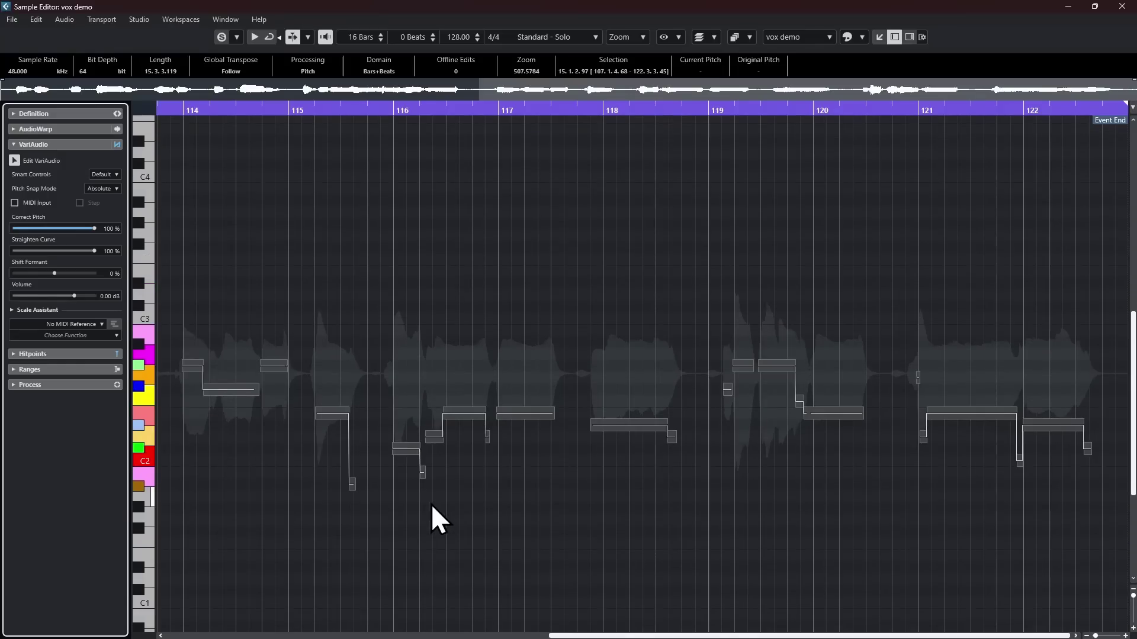
Step: Step through the segments from bar 114 and raise the D2 one in bar 116 to D#2 and the F2 one in bar 119 to F#2
click(274, 508)
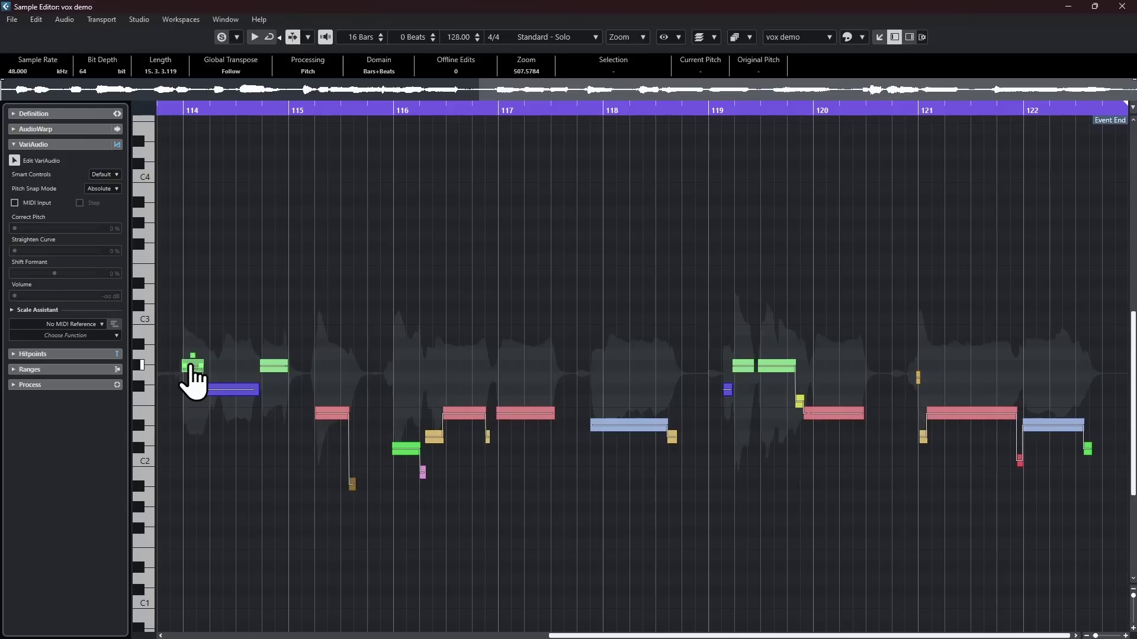
click(191, 366)
key(Right)
key(Right)
key(Right)
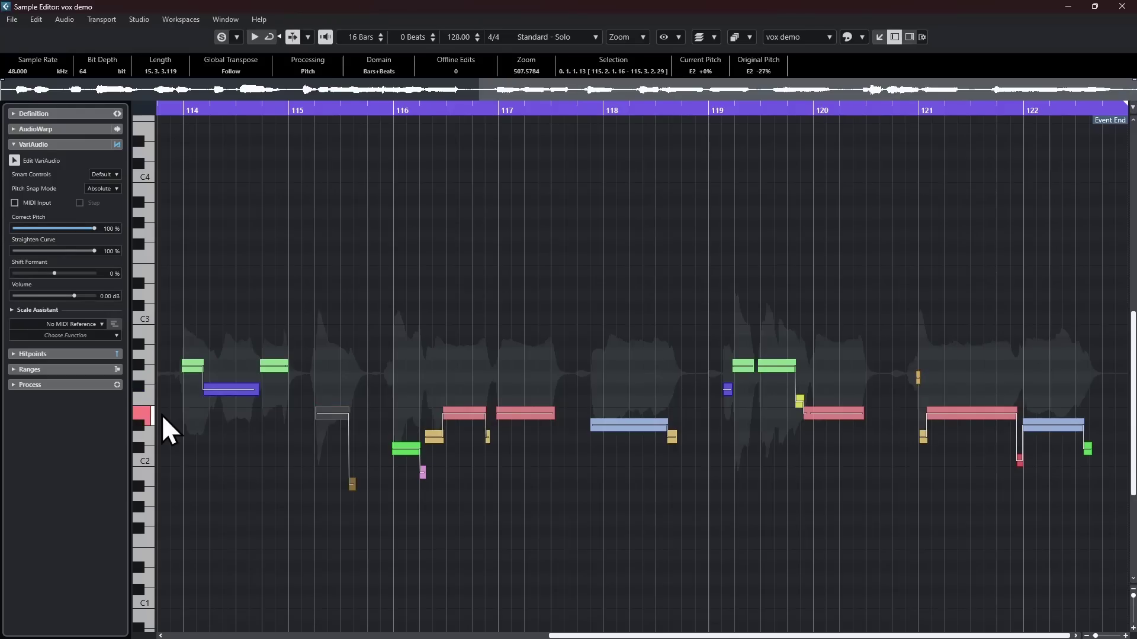
key(Right)
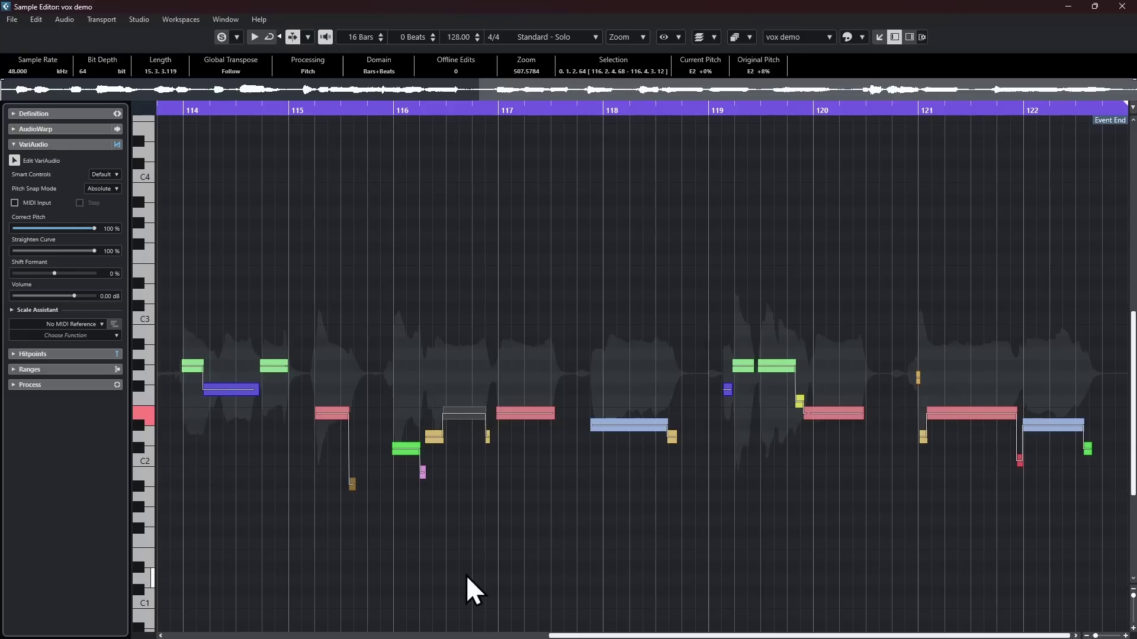
key(Left)
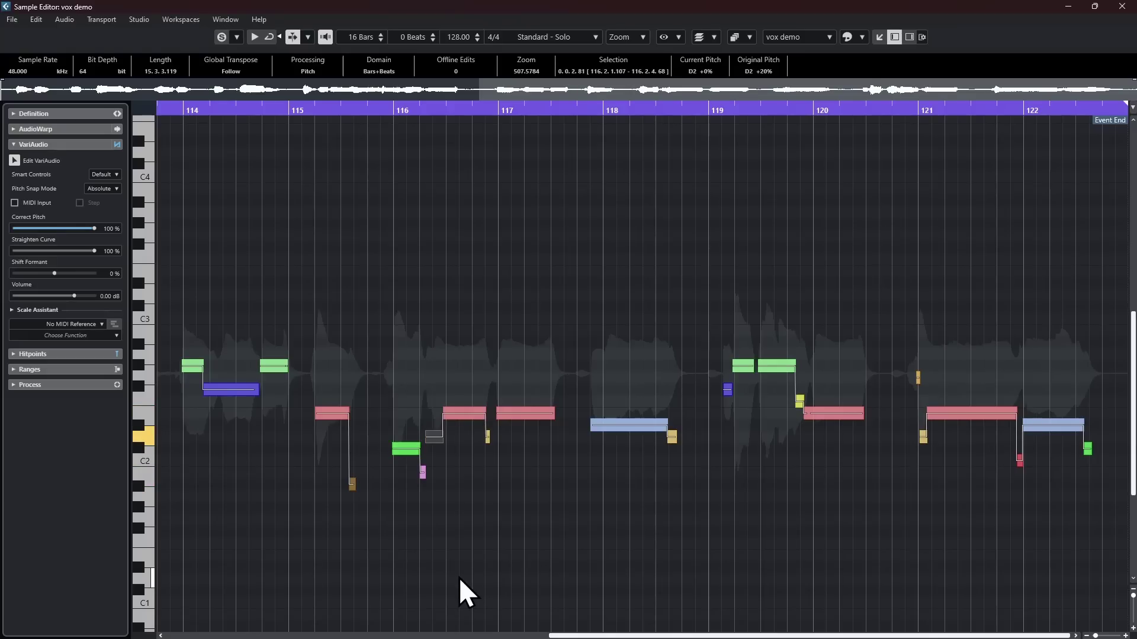
key(Up)
key(Right)
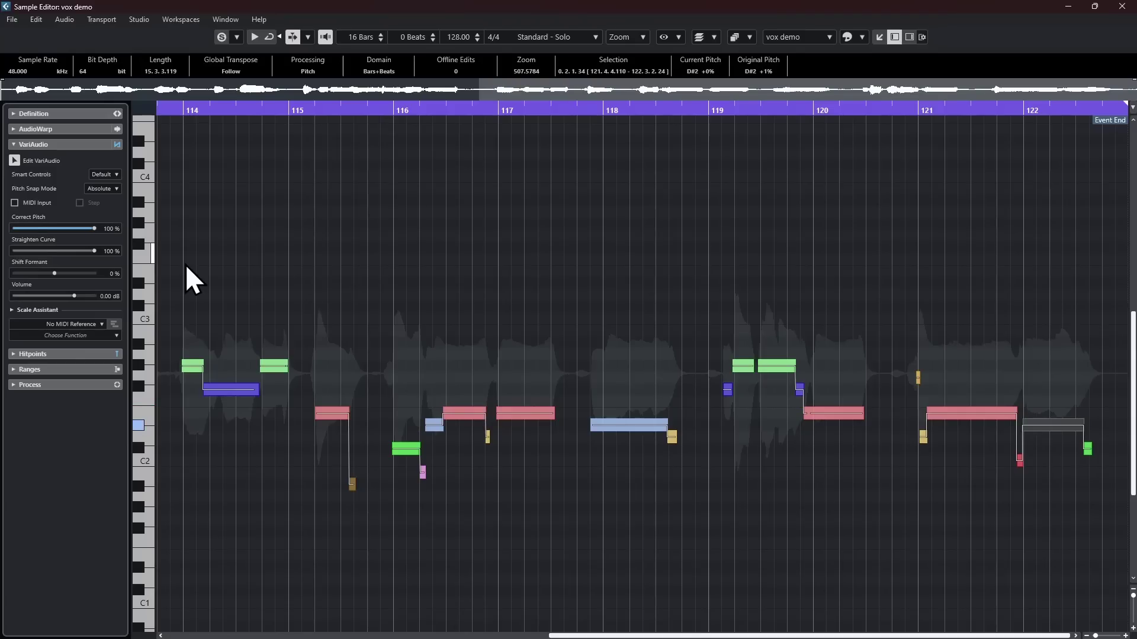
Step: Select all segments from bar 114 to 122 and play the corrected phrase through
drag(175, 271, 1117, 566)
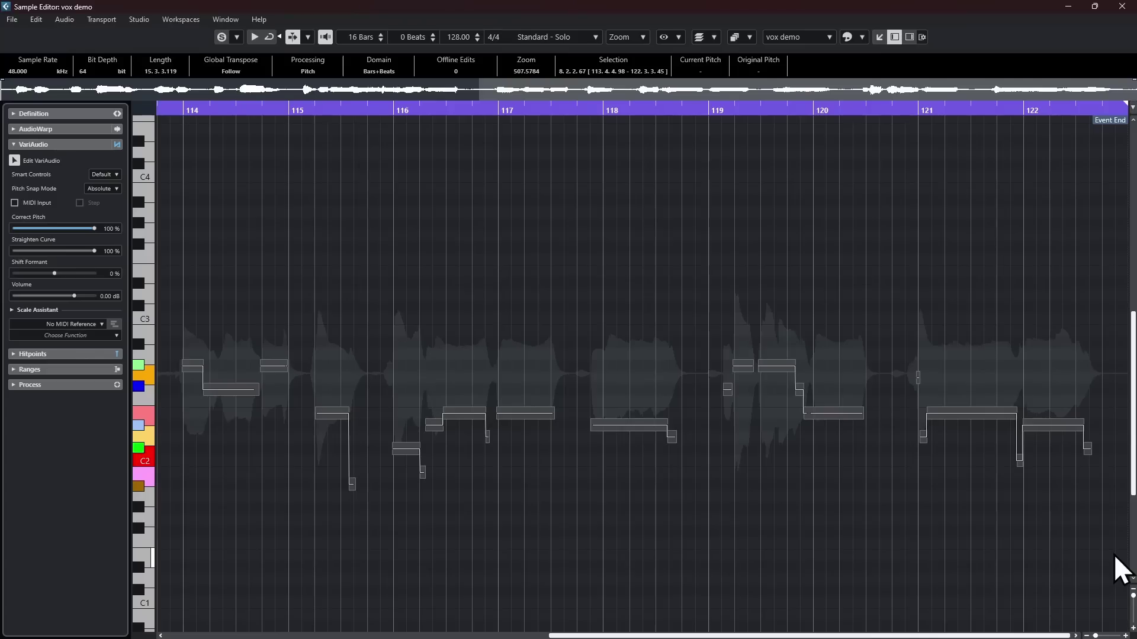
key(space)
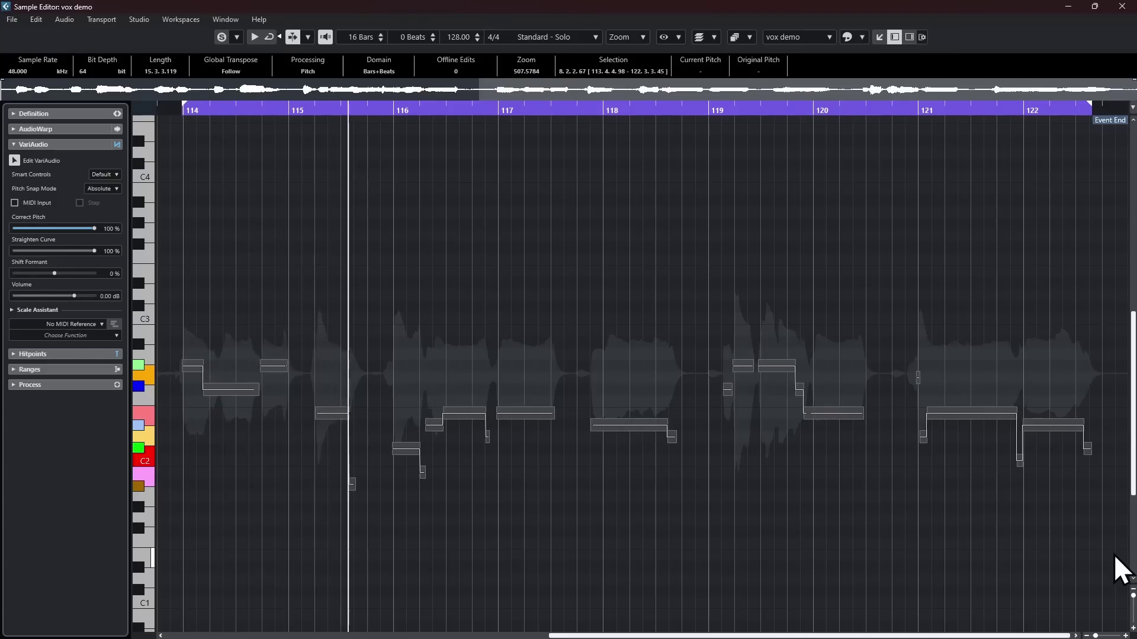
click(761, 552)
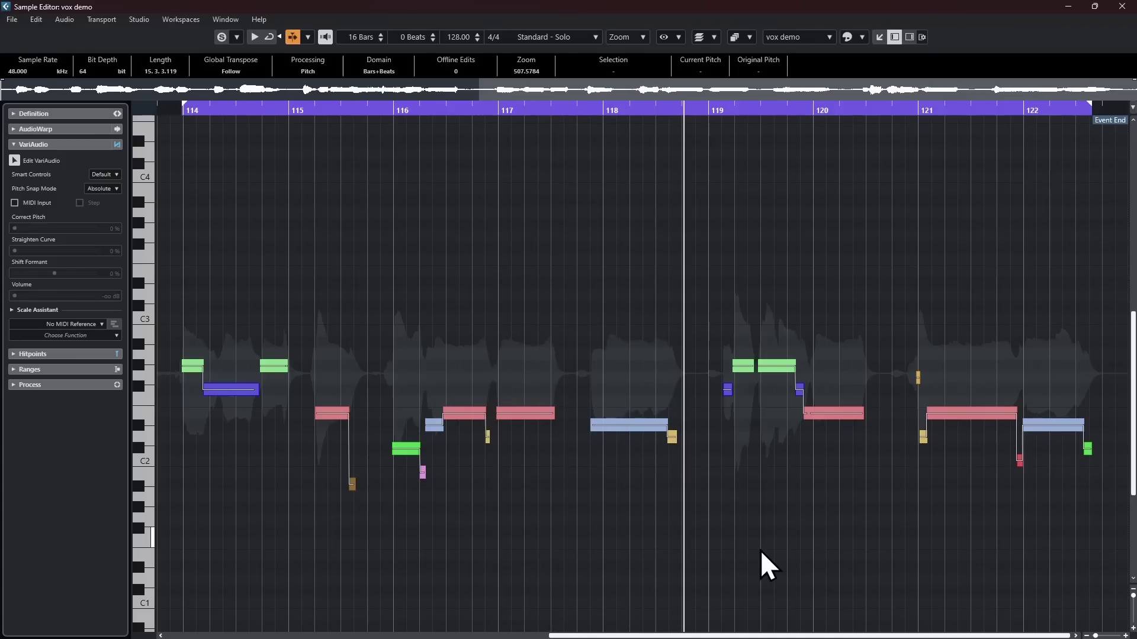
key(space)
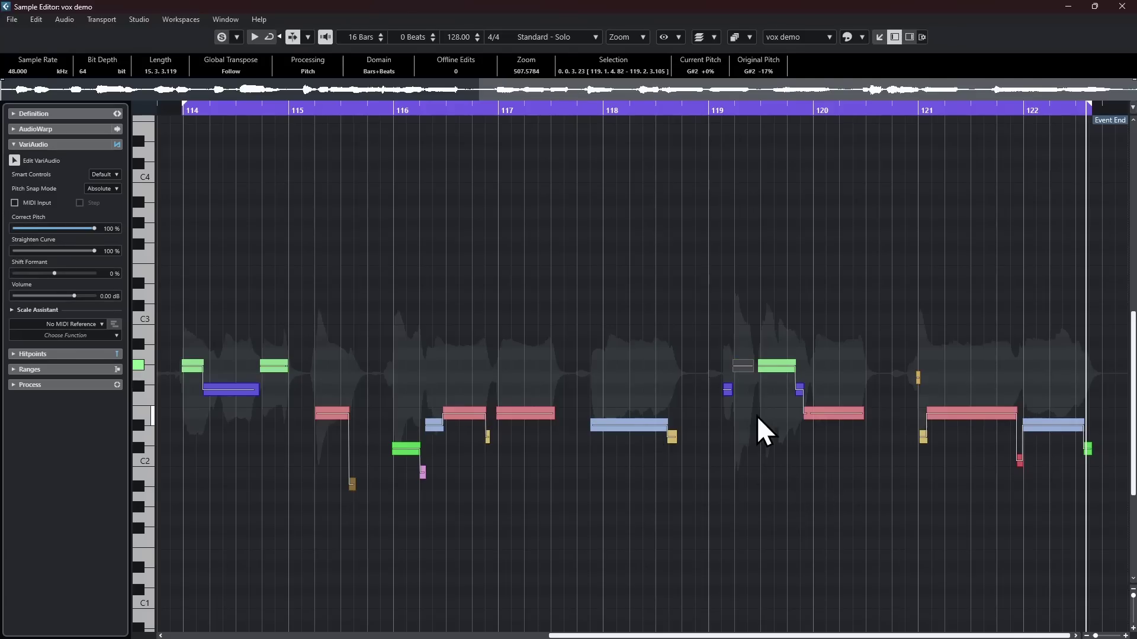
Step: Split the longer G#2 segment in bar 119 about halfway, raise its first part to A2 and play the phrase back
key(Right)
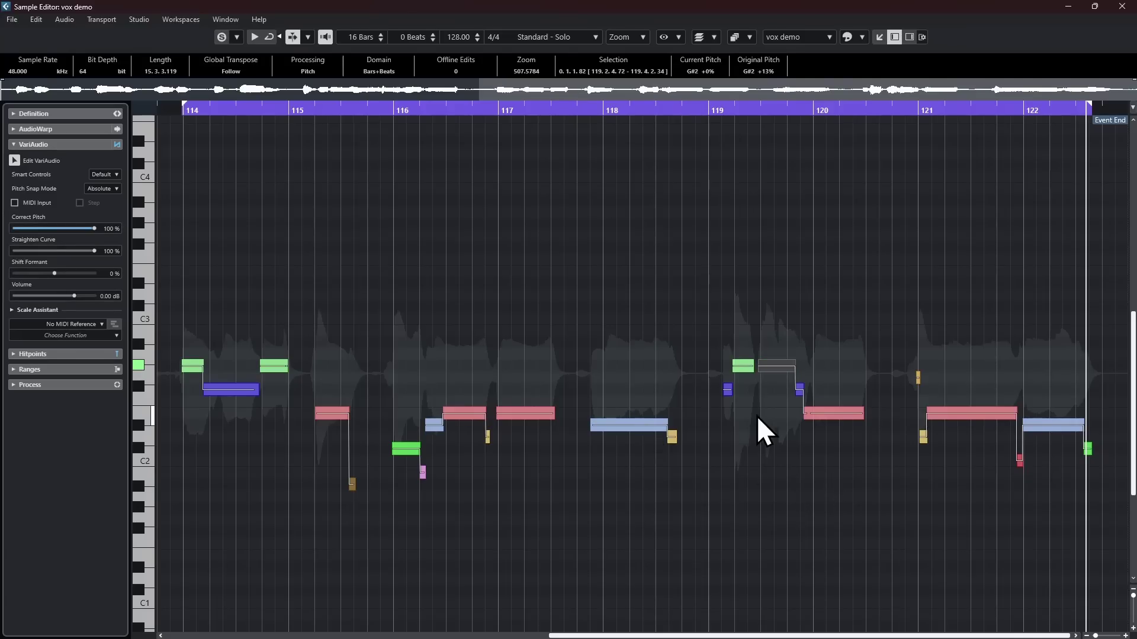
scroll(776, 431, up, 5)
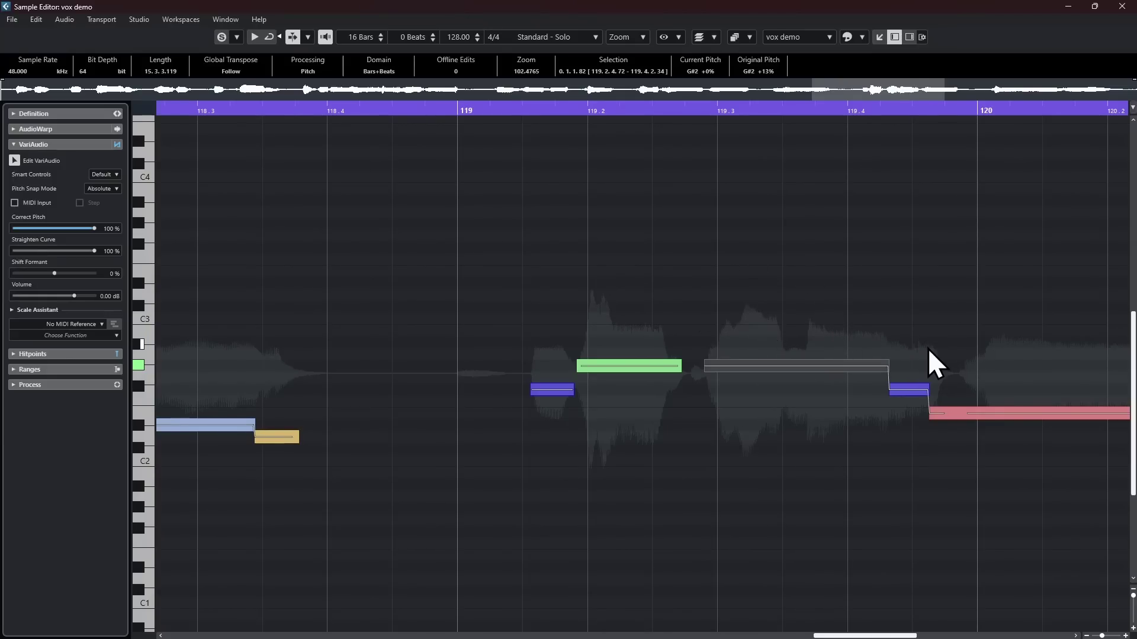
click(804, 373)
key(Up)
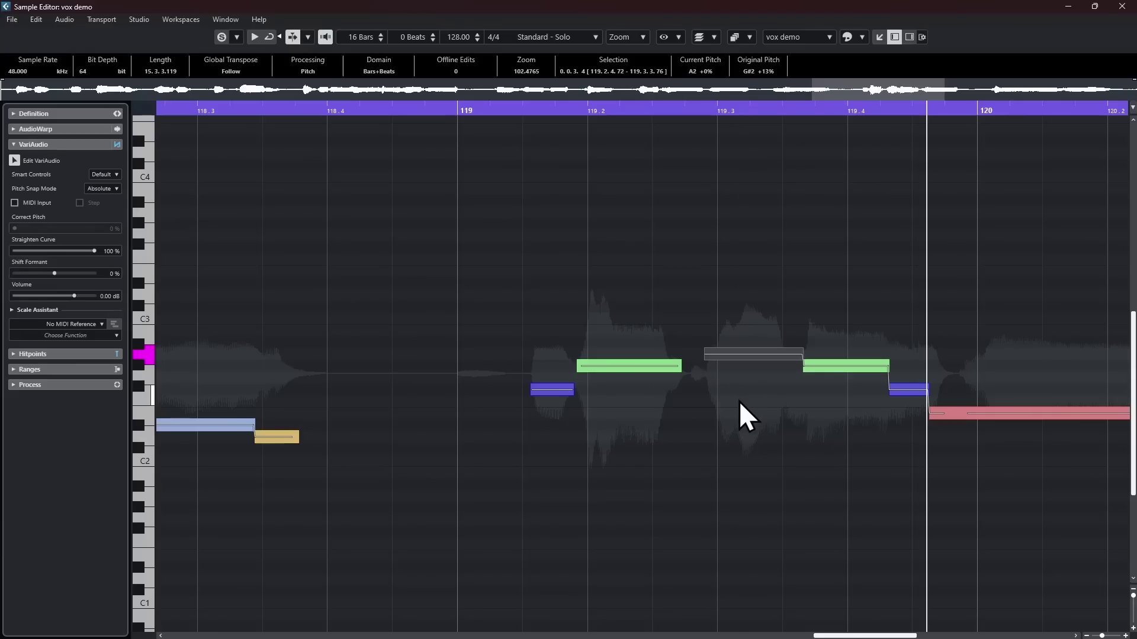
click(270, 112)
key(space)
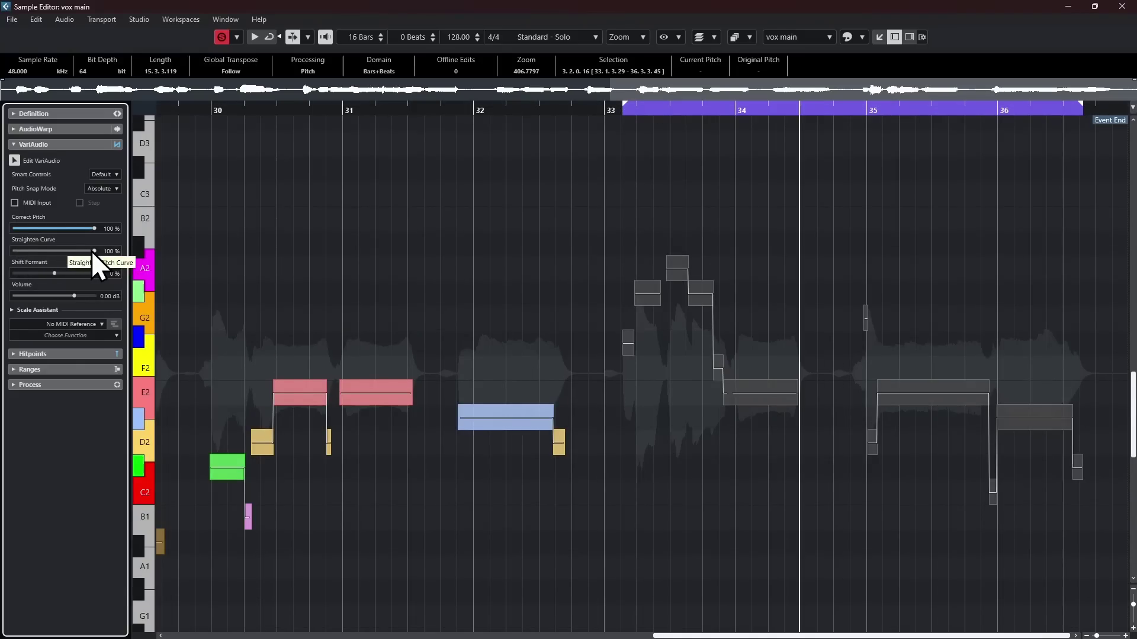
Step: Reduce the Straighten Curve amount for the selected vox main segments in bars 33 to 36
drag(94, 252, 34, 254)
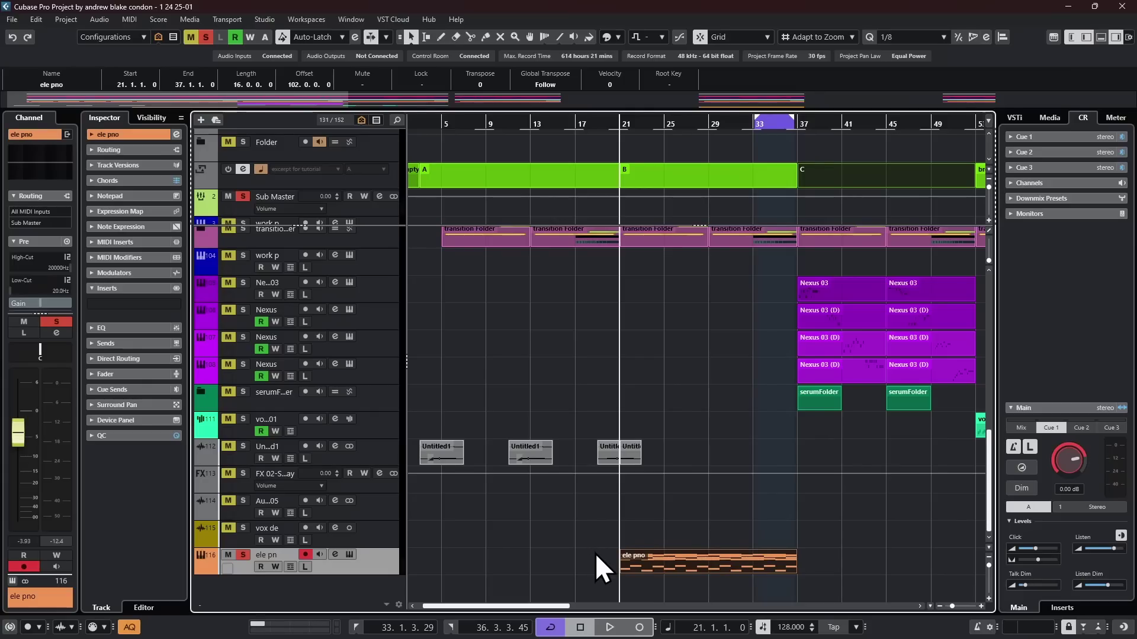
Step: Play back the soloed ele pno part from bar 21 and stop playback
key(space)
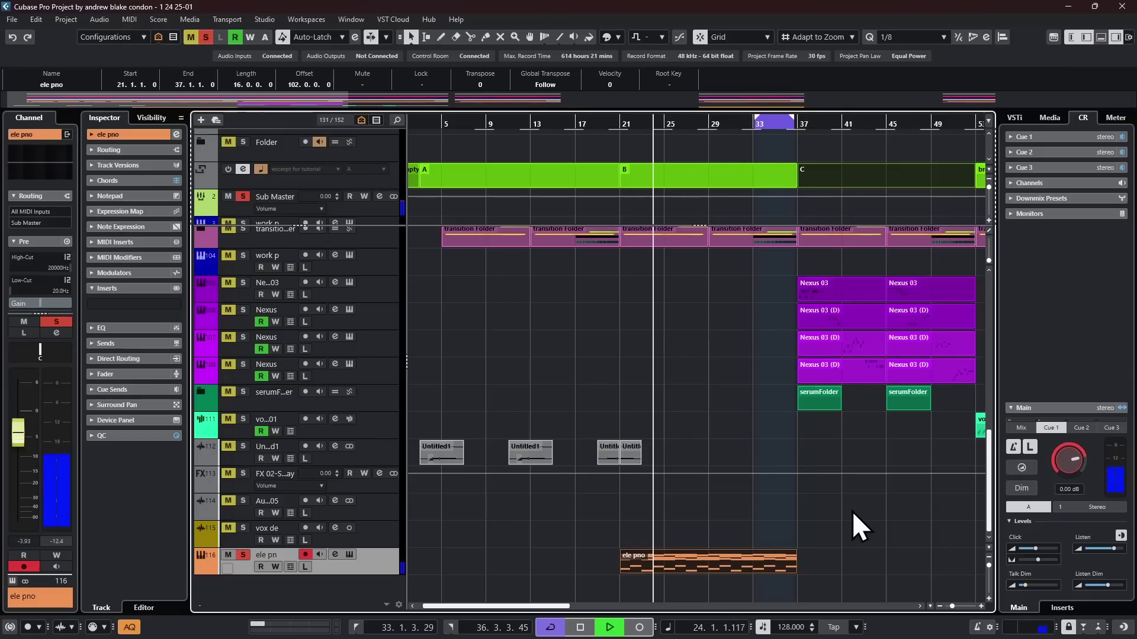
key(space)
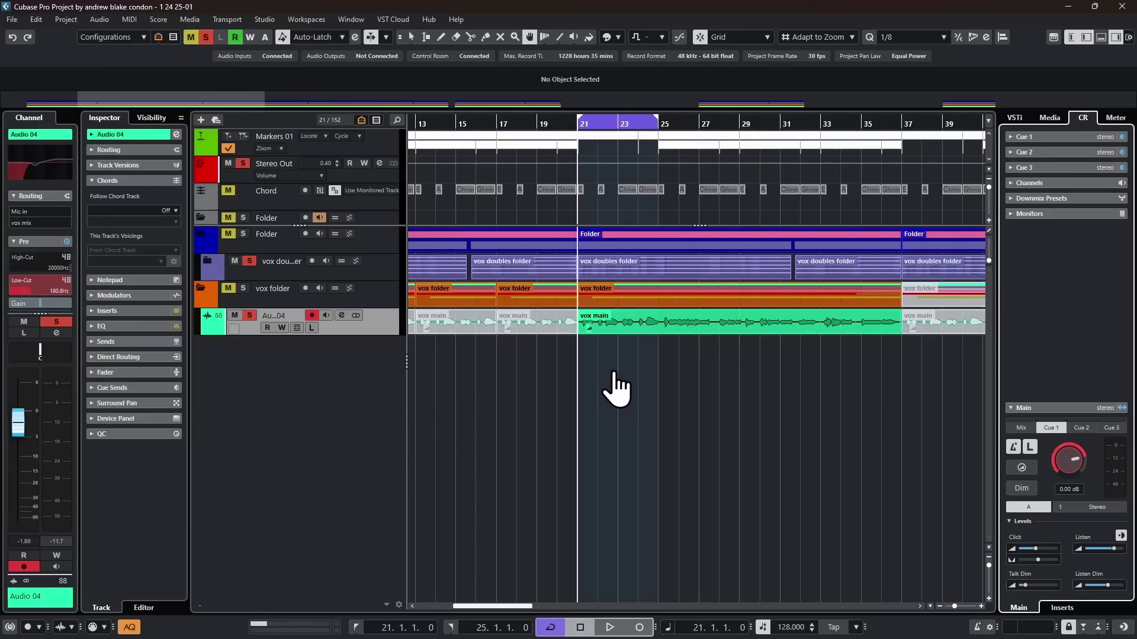
Step: Listen to the soloed main vocal on the Audio 04 track within the cycle from bar 21 to 25
key(space)
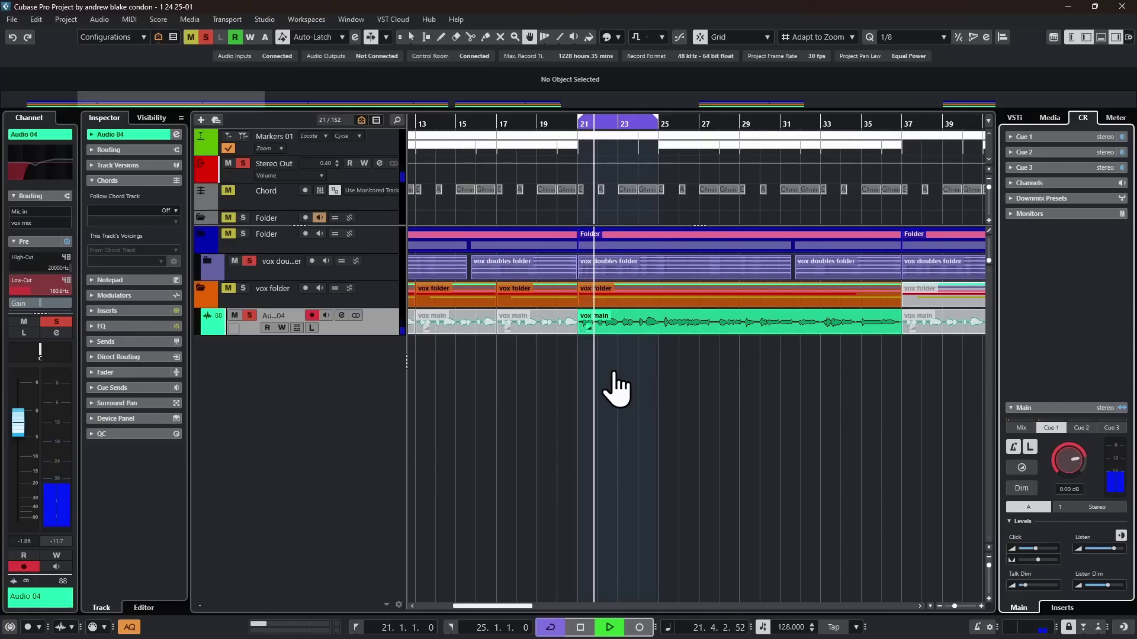
key(space)
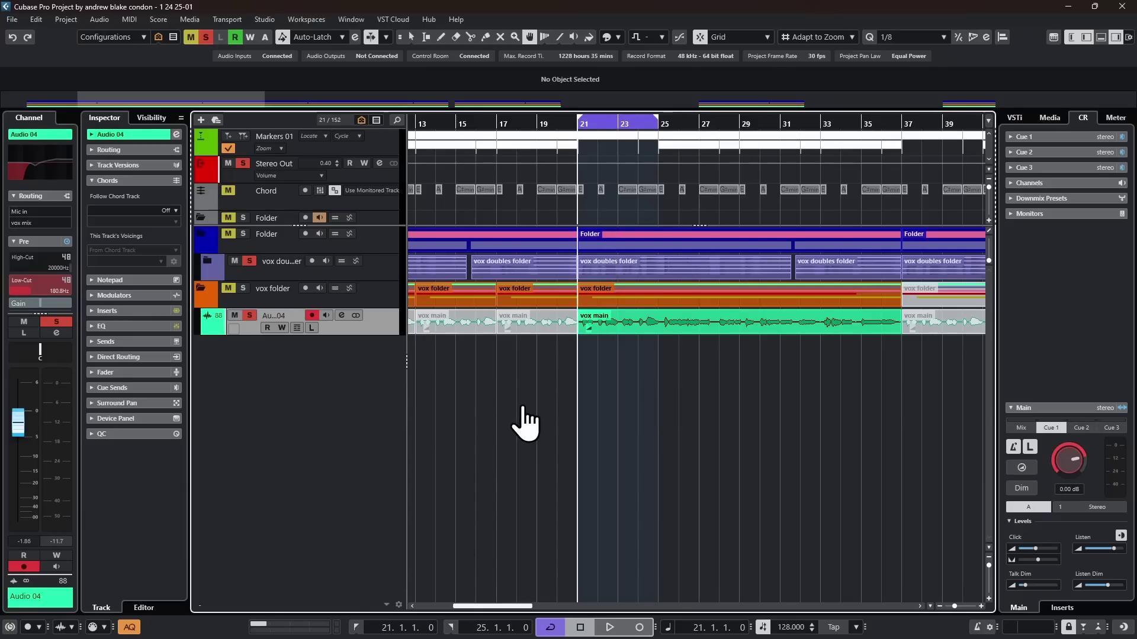
key(space)
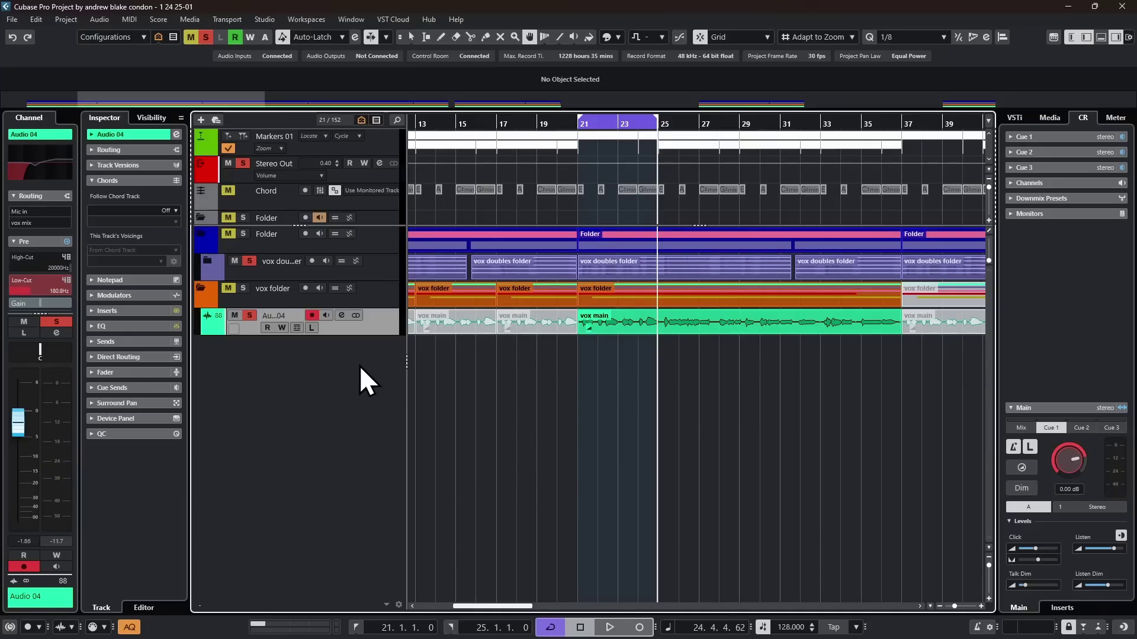
Step: Show the take lanes of the Audio 04 track and create separate tracks from the lanes
click(297, 327)
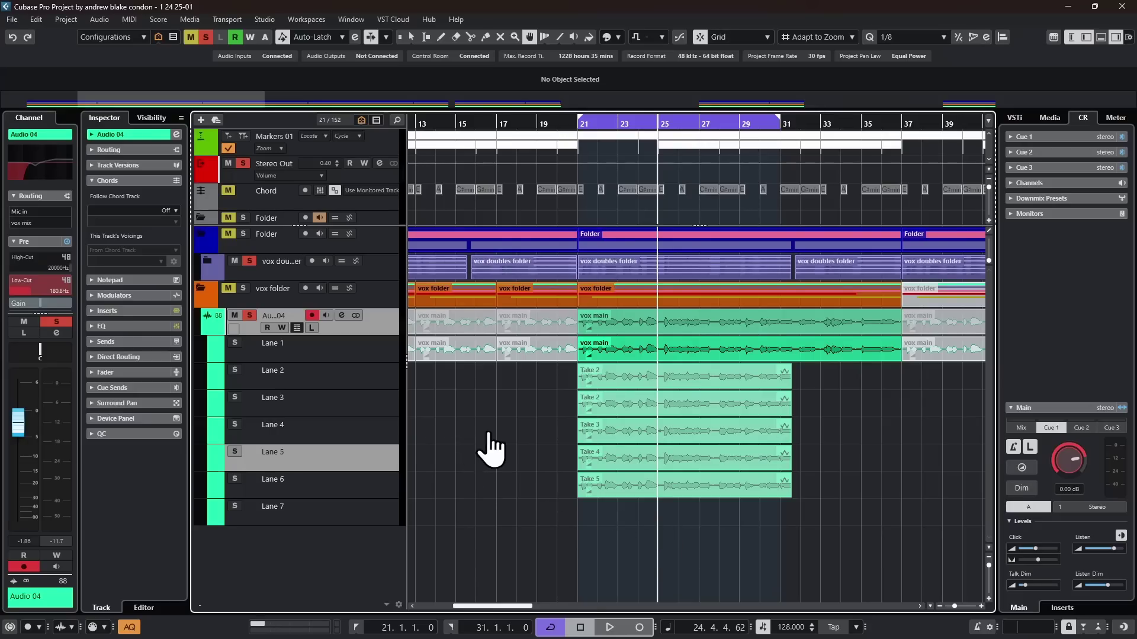
right_click(362, 323)
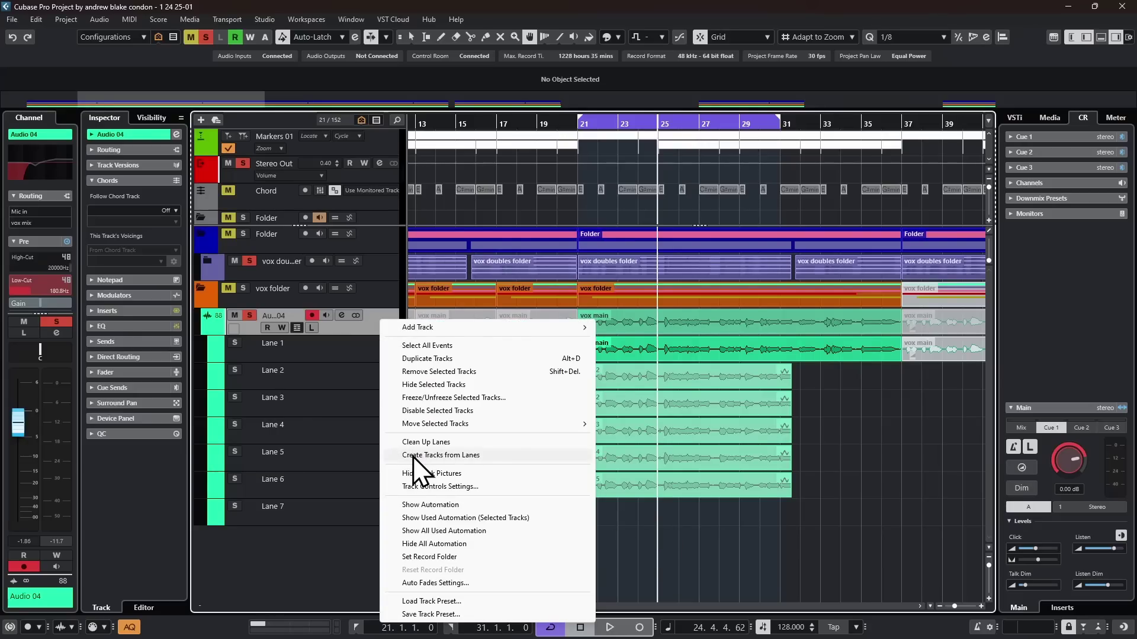
click(465, 456)
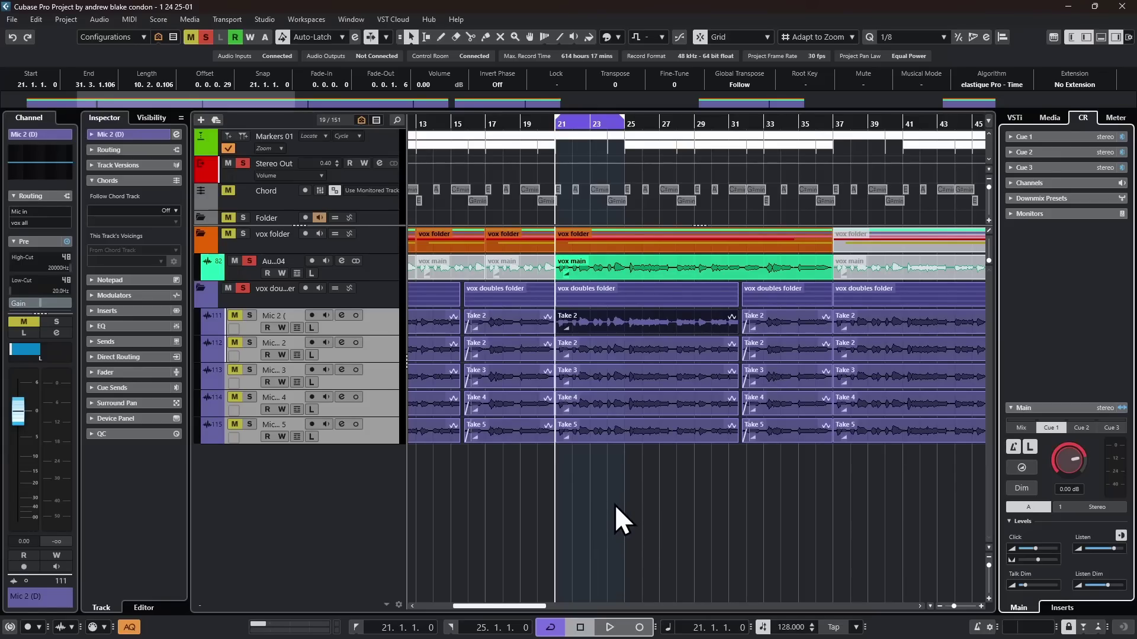
Step: Open the Audio Alignment Panel and add the vox main event at bar 21 as the alignment reference
click(99, 20)
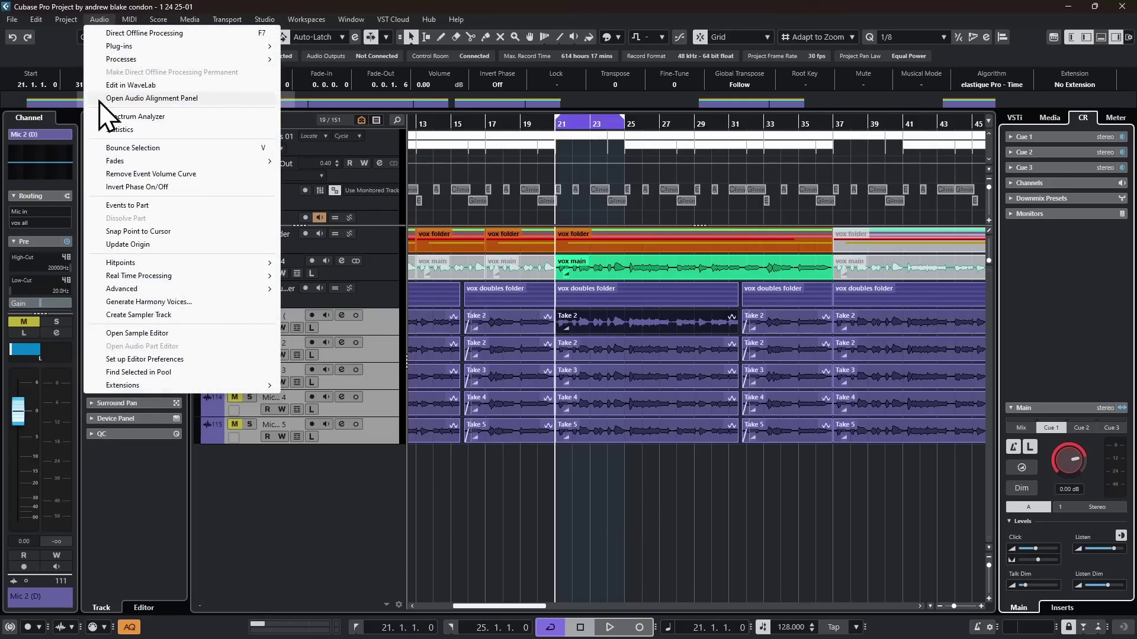
click(119, 98)
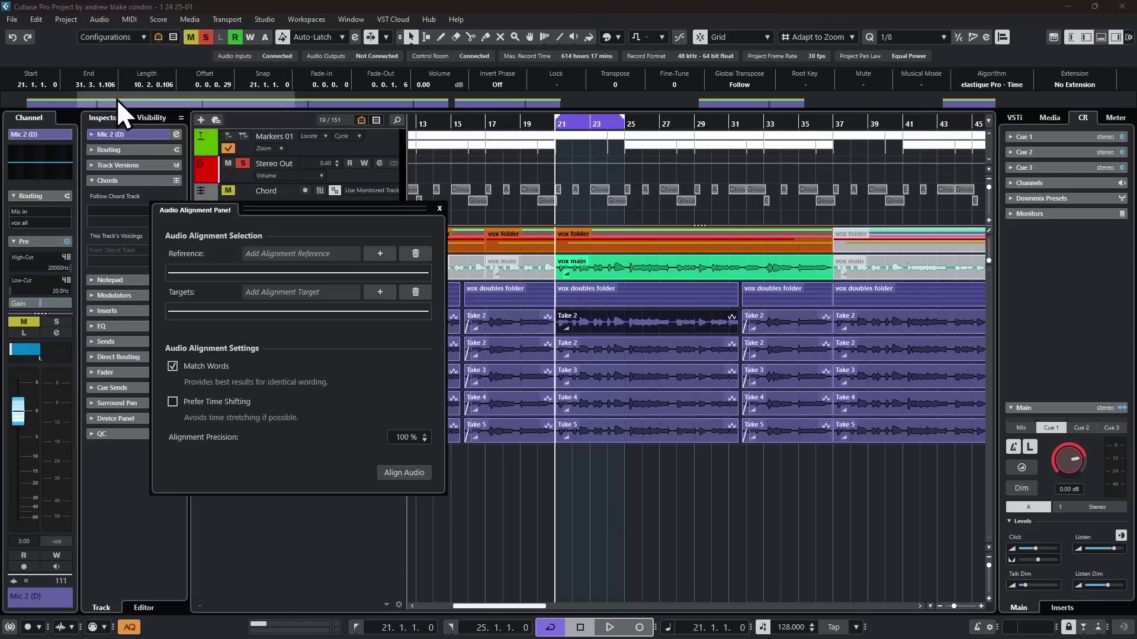
drag(310, 208, 272, 289)
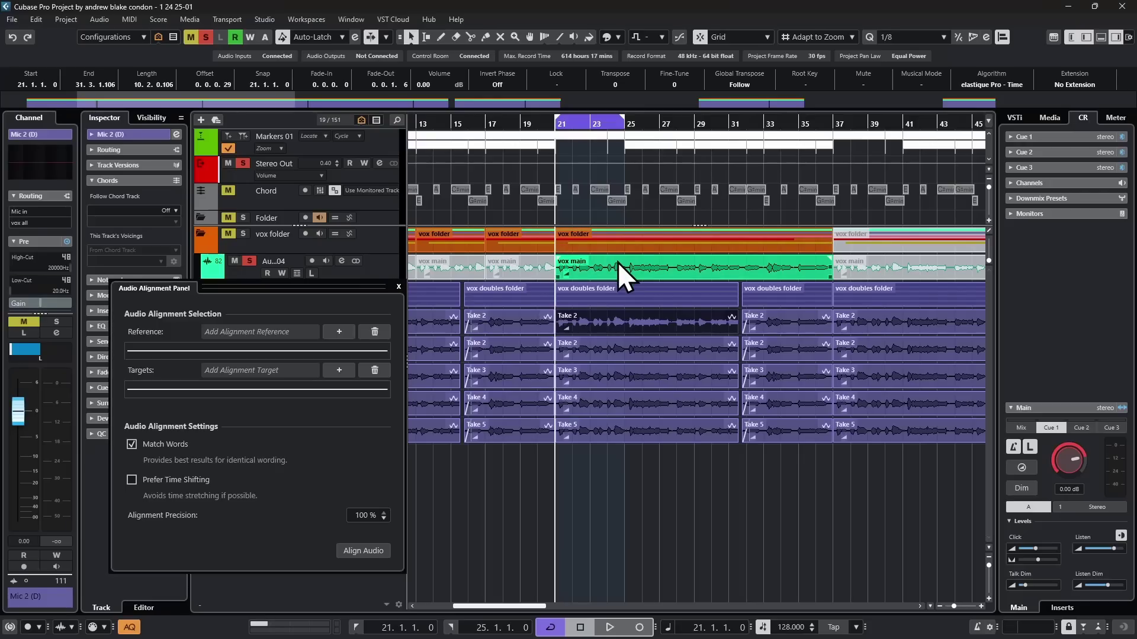
drag(617, 262, 339, 328)
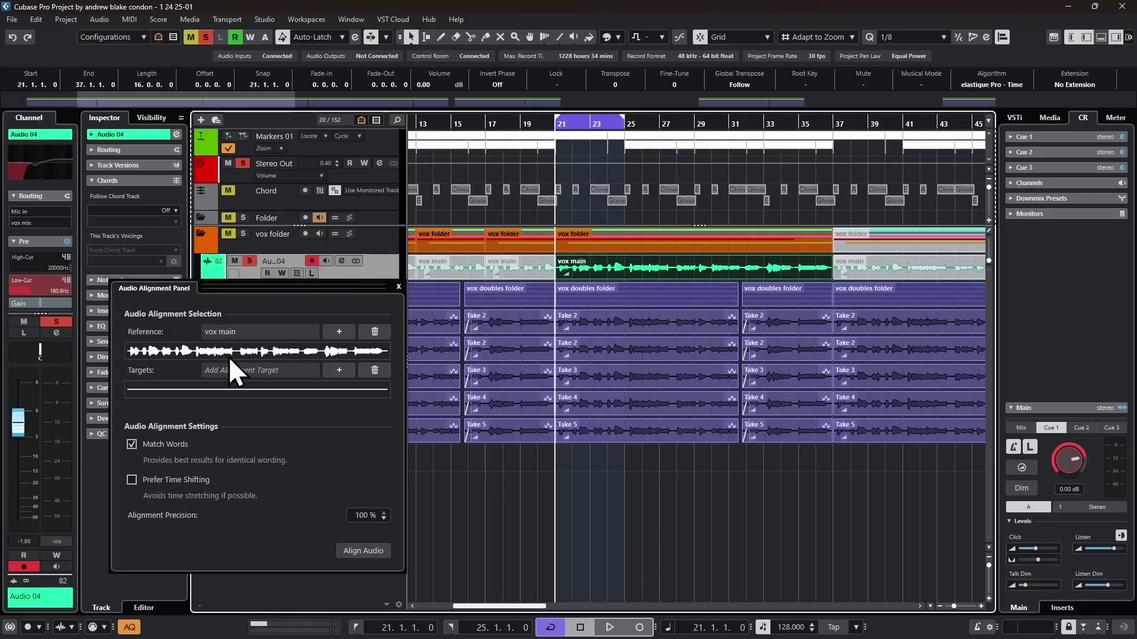
Step: Add the five take events starting at bar 21 on the Mic double tracks as alignment targets and check the target list
click(620, 325)
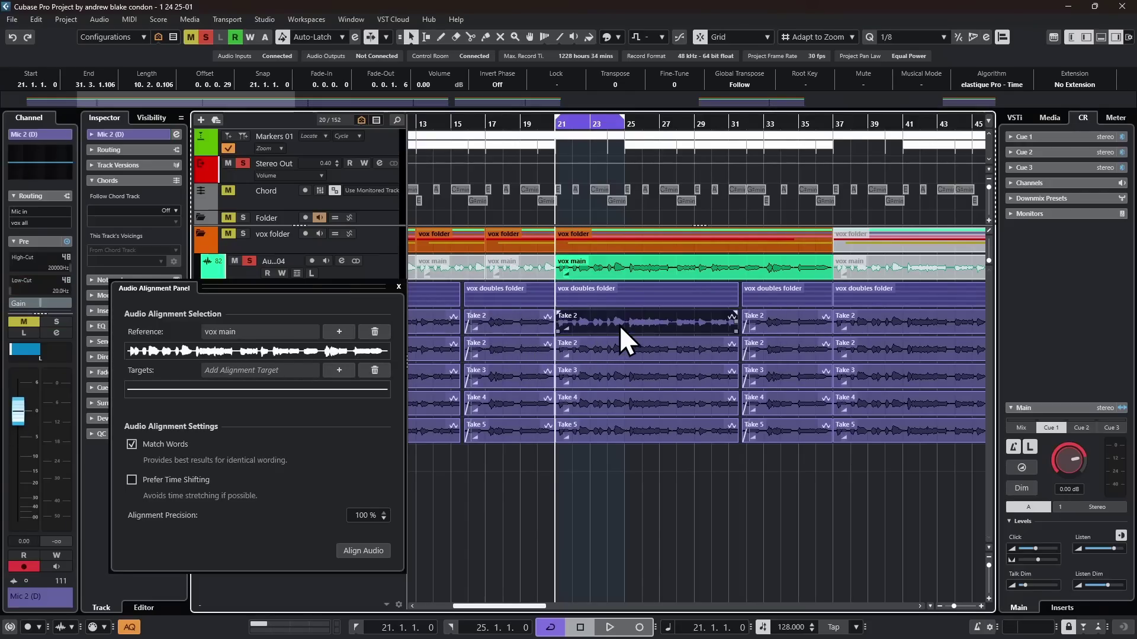
click(339, 371)
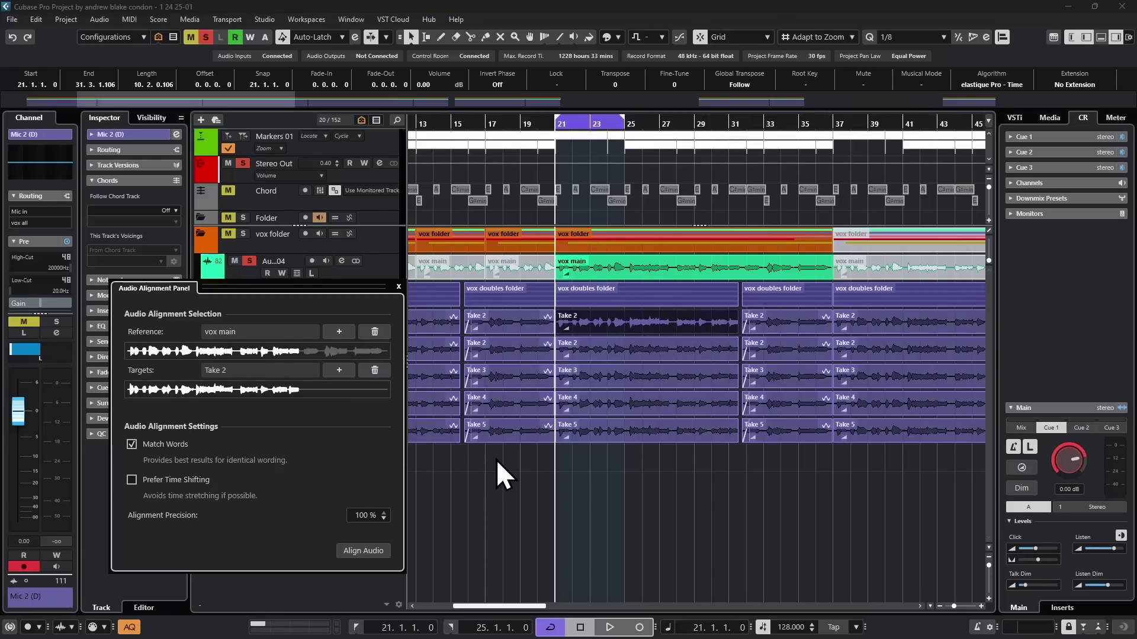
click(608, 486)
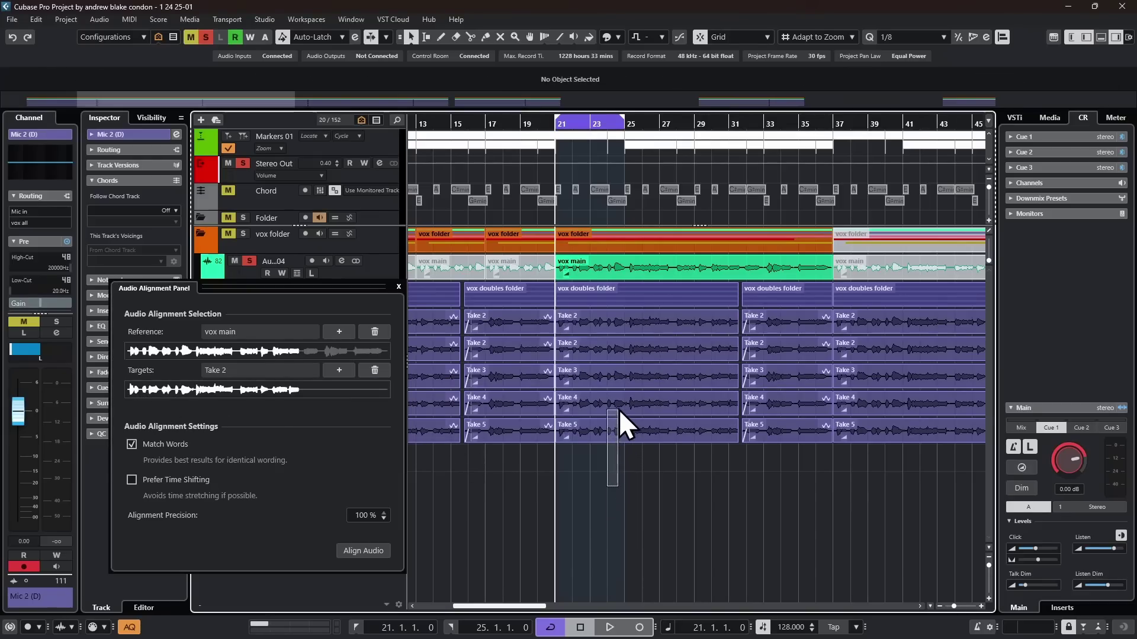
drag(619, 410, 629, 326)
click(338, 370)
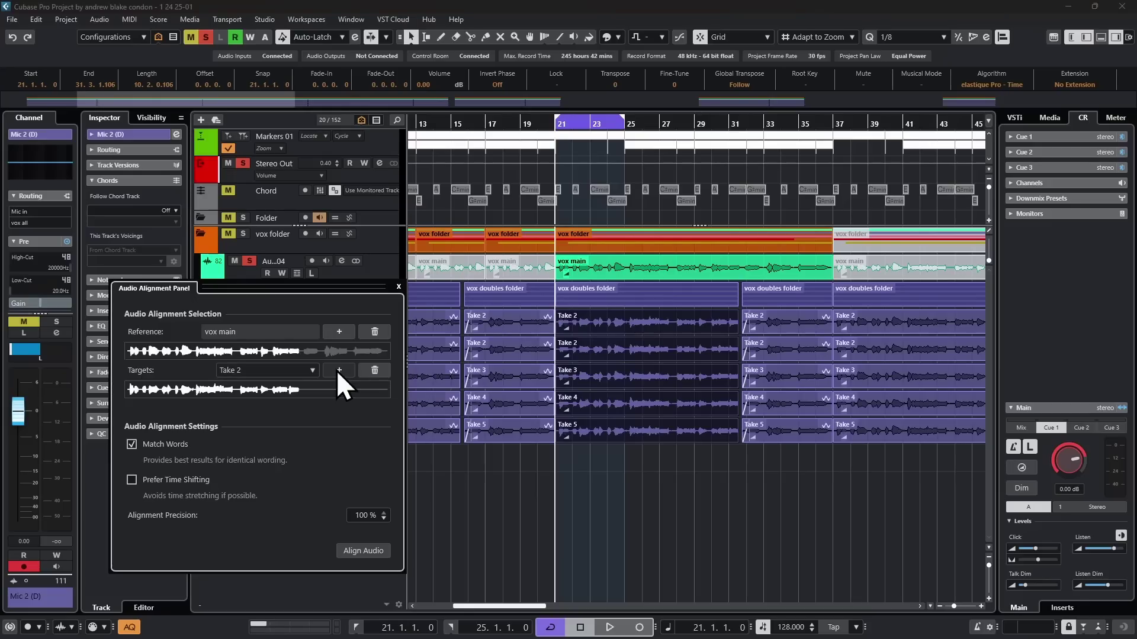
click(308, 370)
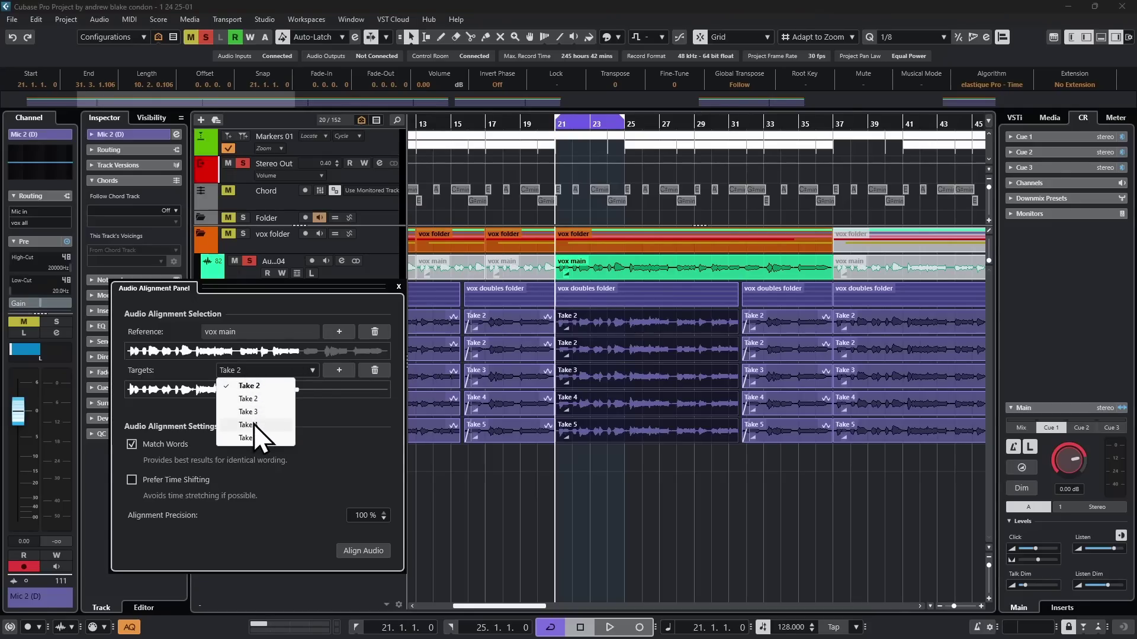
Step: Align the target takes to the vox main reference with Match Words enabled, and close the alignment panel
click(130, 460)
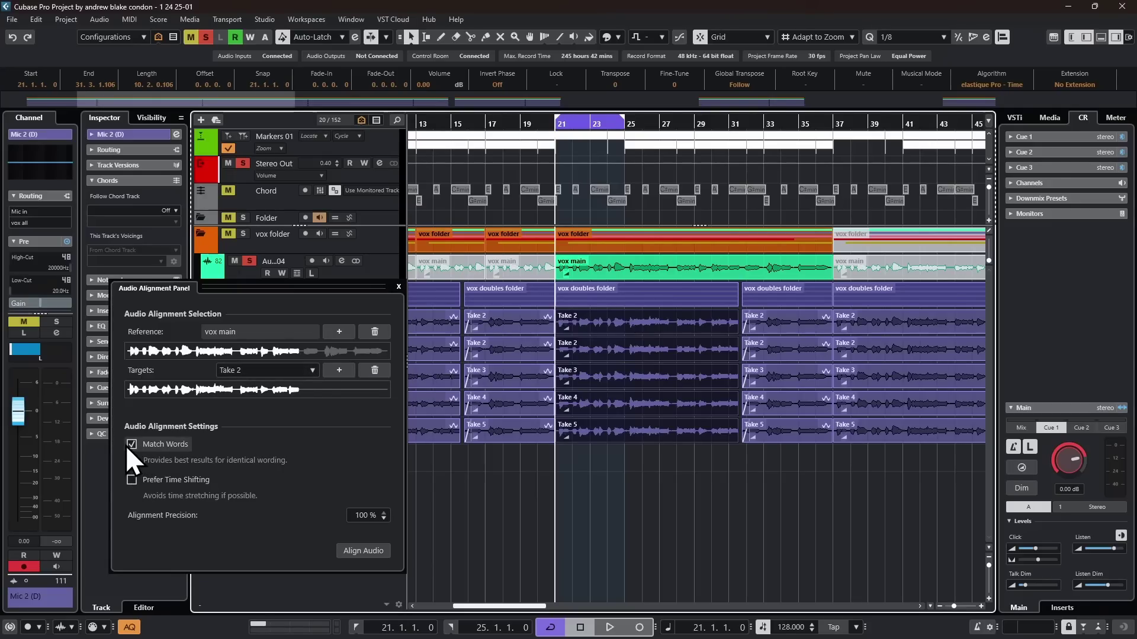
click(363, 551)
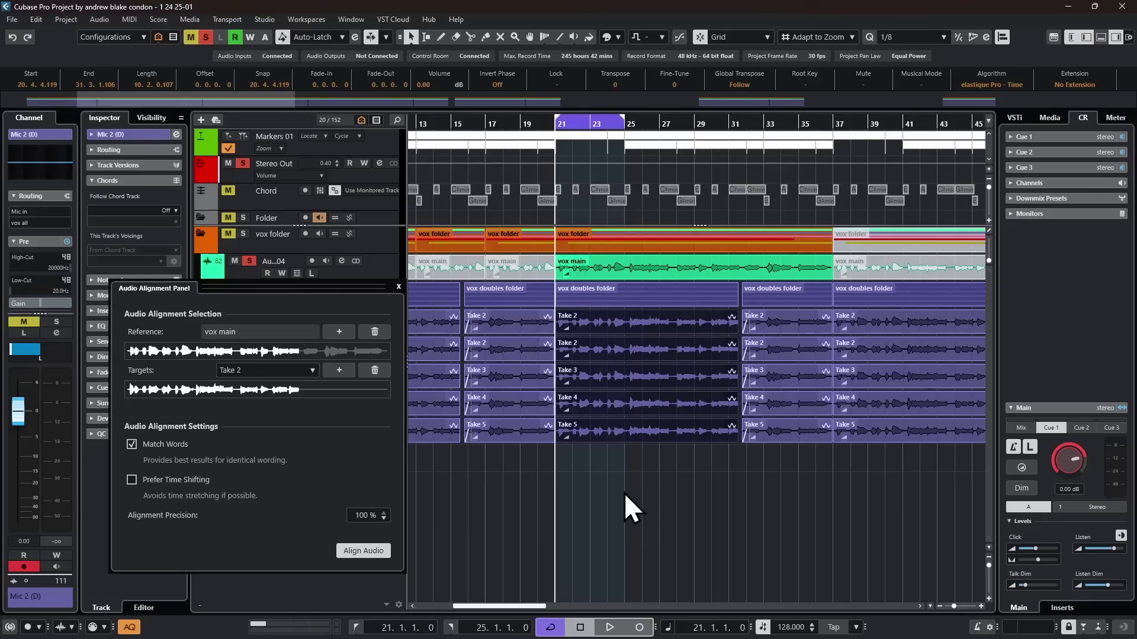
key(Escape)
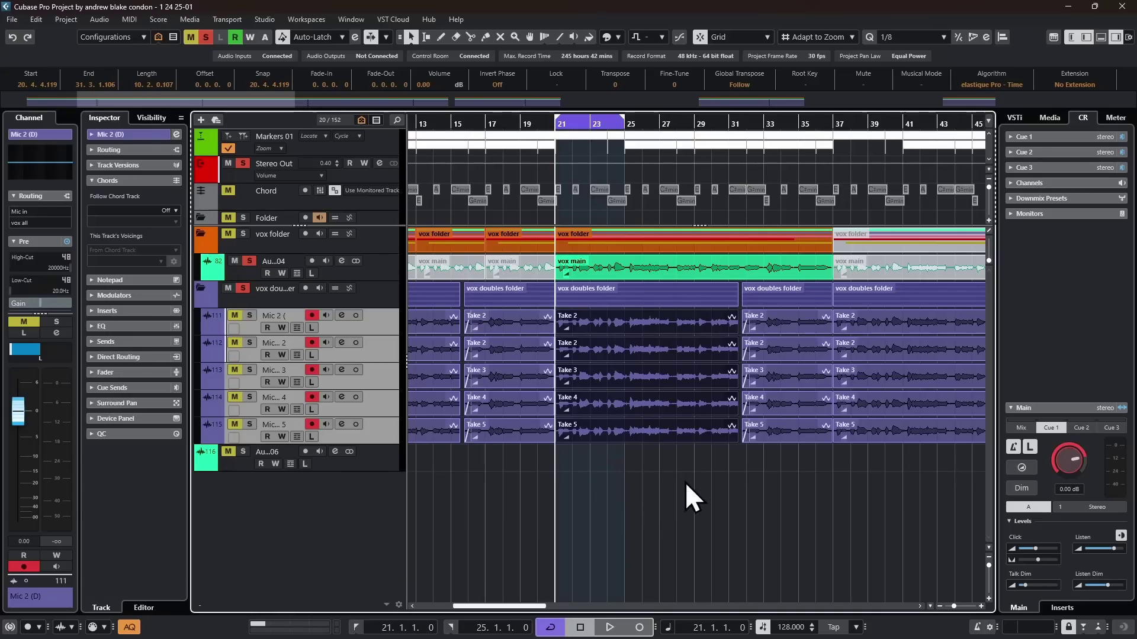
Step: Compare the aligned takes' overlaid waveforms in the Sample Editor, switching the active event to Take 3, and close the editor
double_click(655, 426)
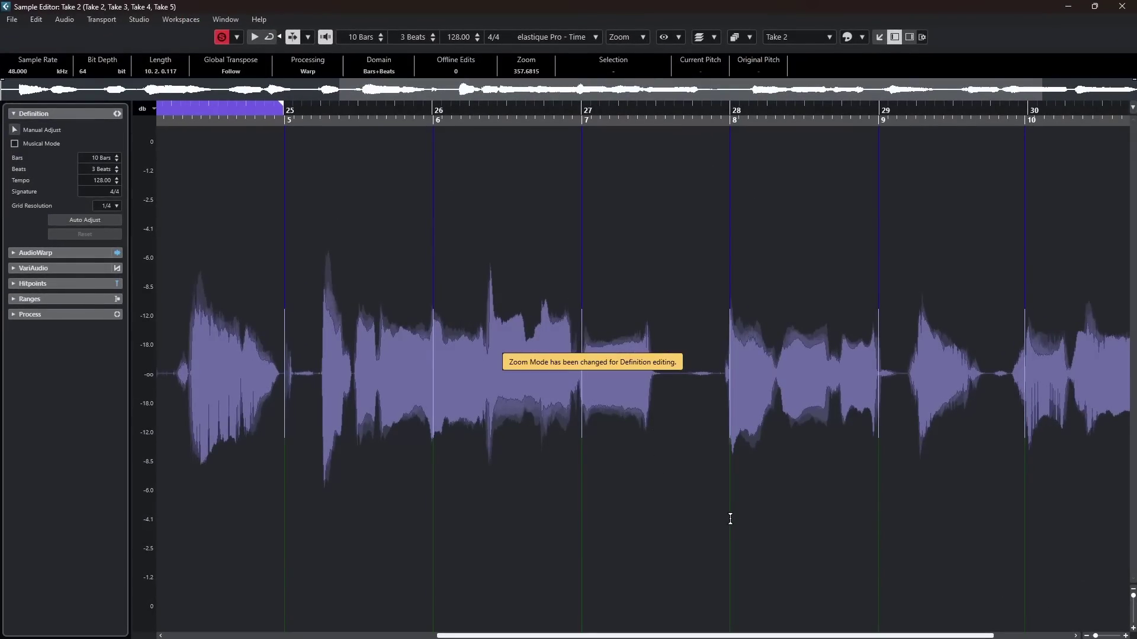
click(790, 36)
click(837, 142)
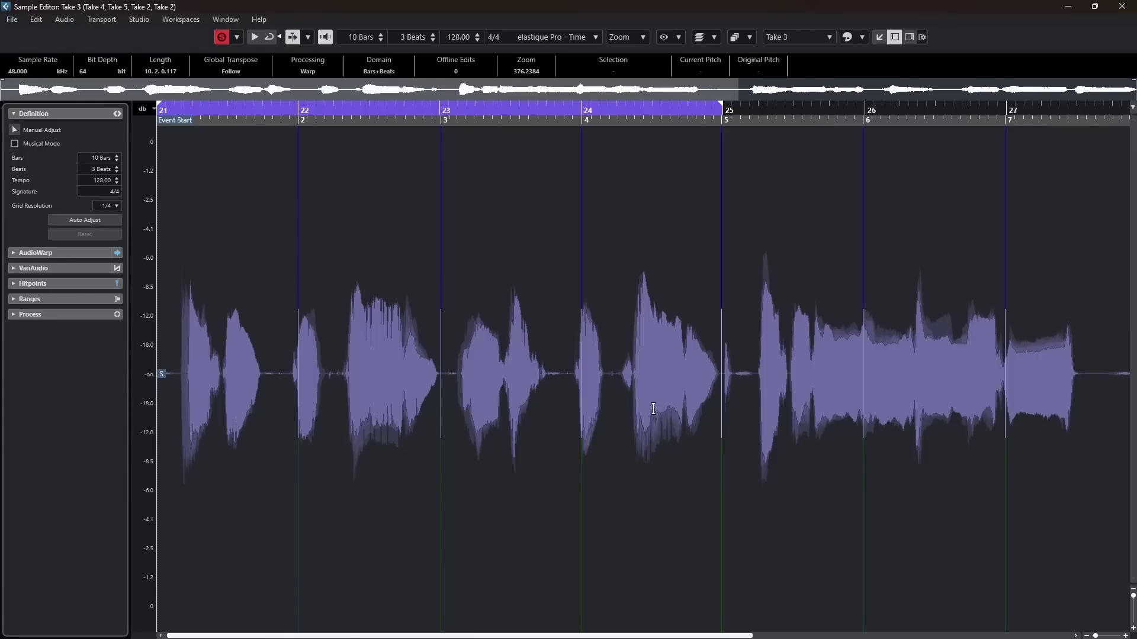
click(1122, 7)
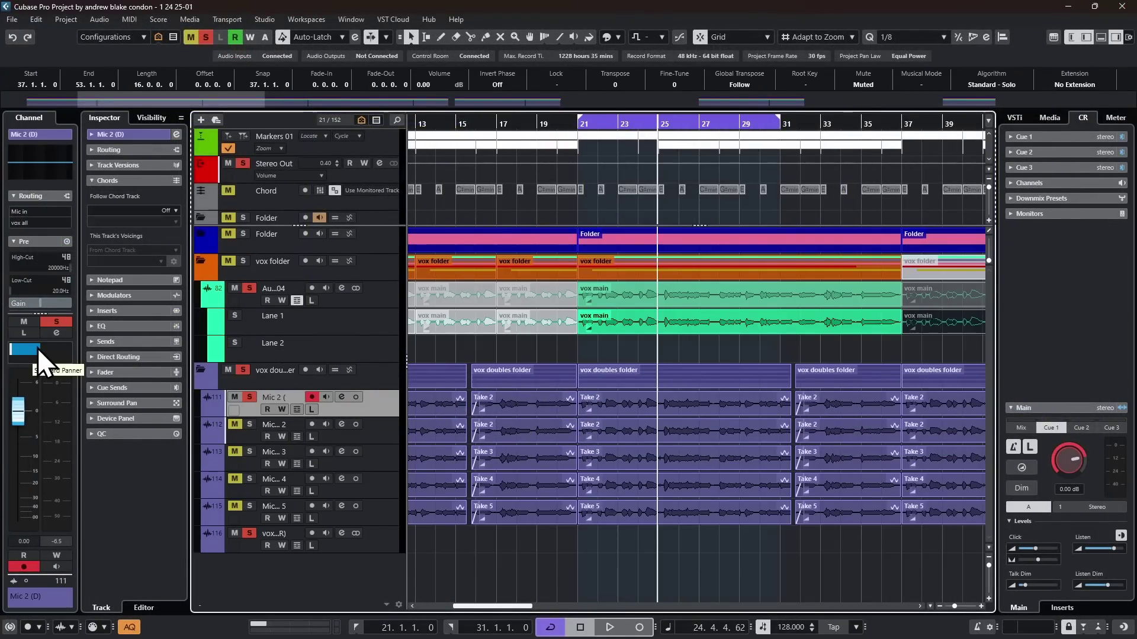
Step: Check the panning of the Mic double tracks and listen to all the doubles soloed from bar 21
click(383, 483)
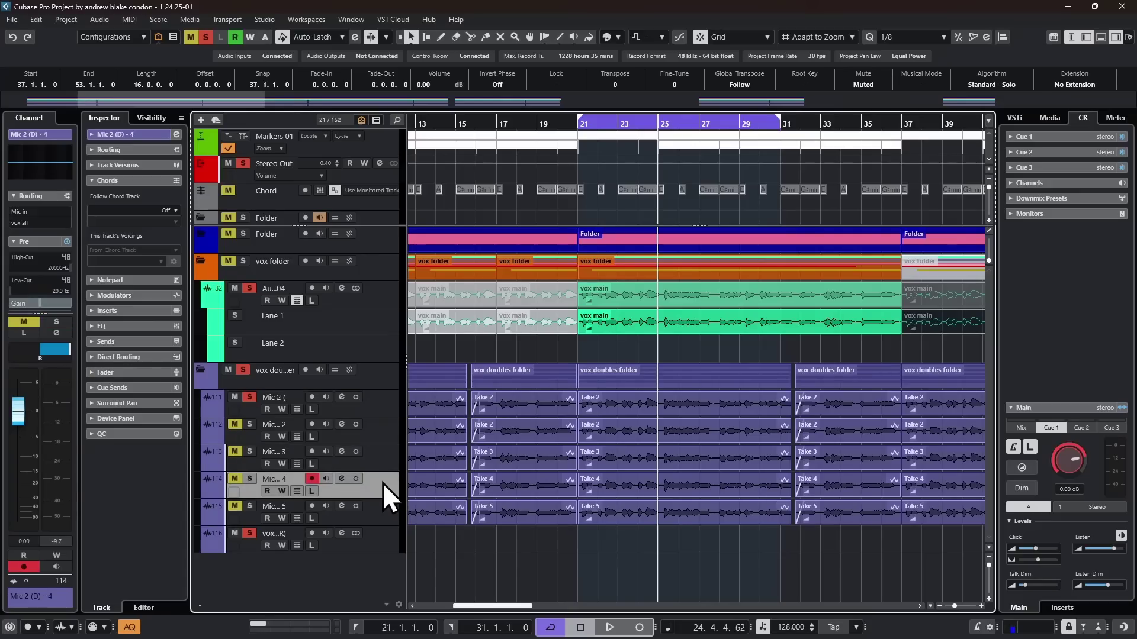
click(386, 514)
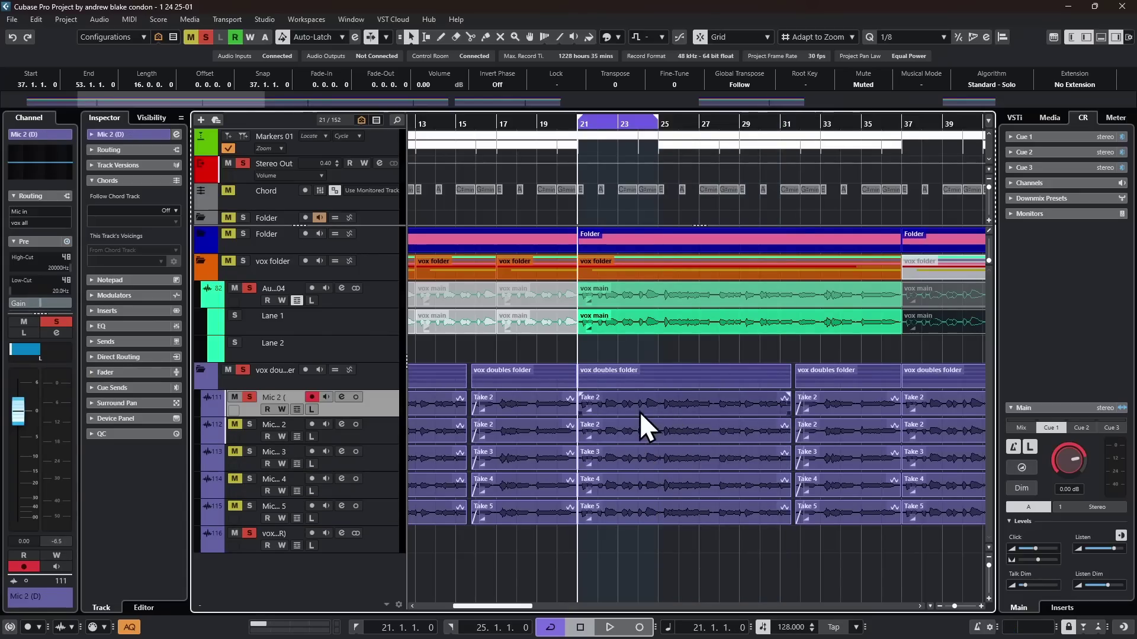
click(643, 395)
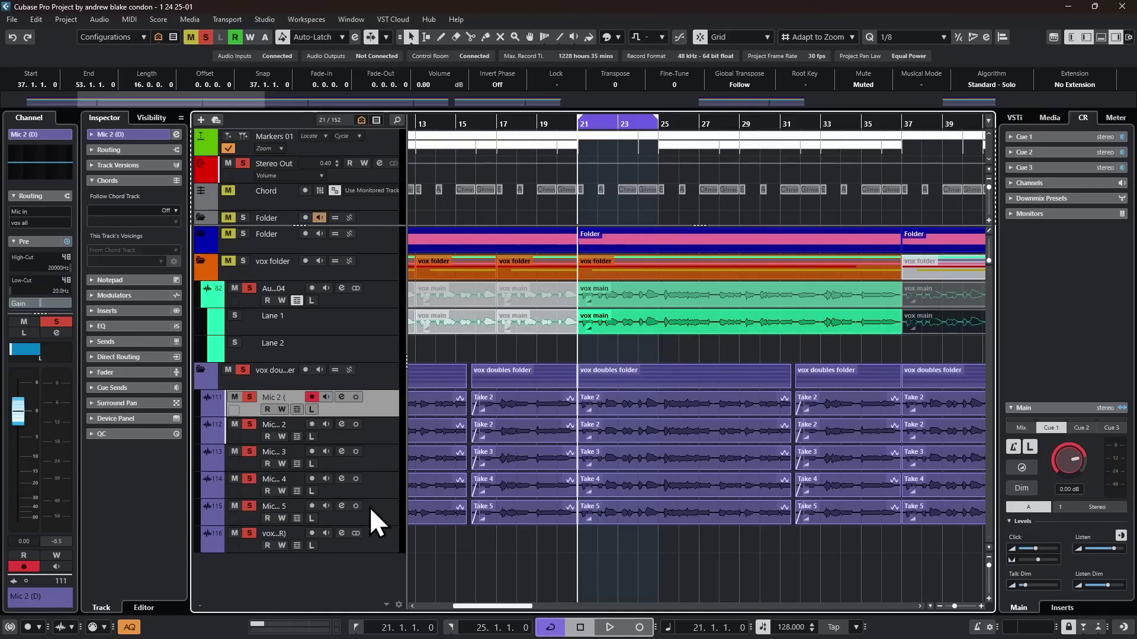
key(space)
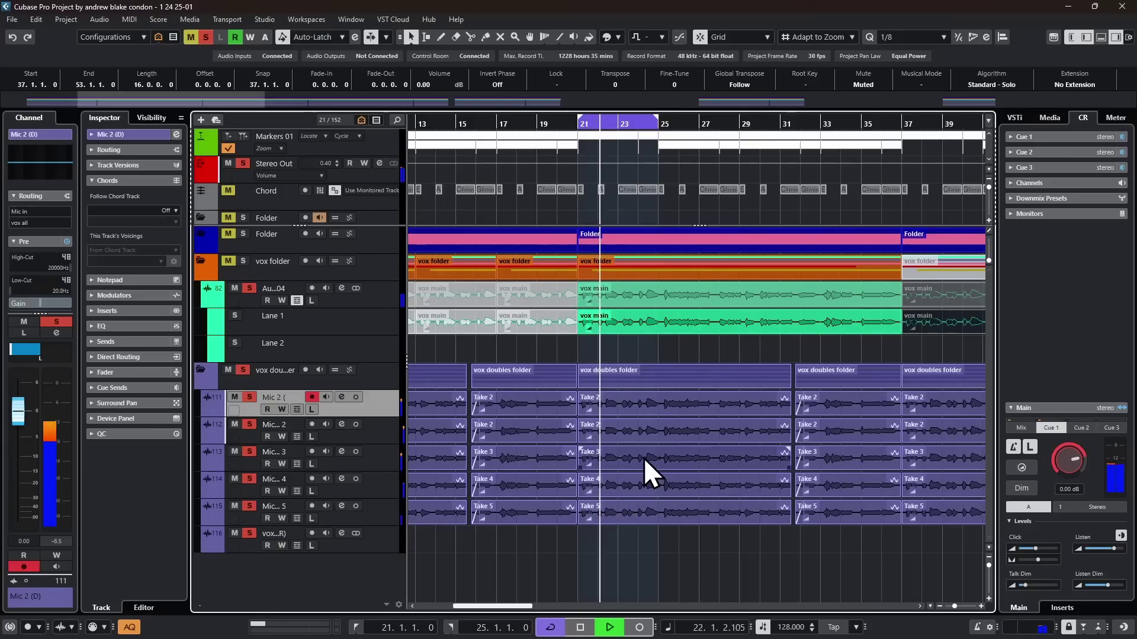
key(space)
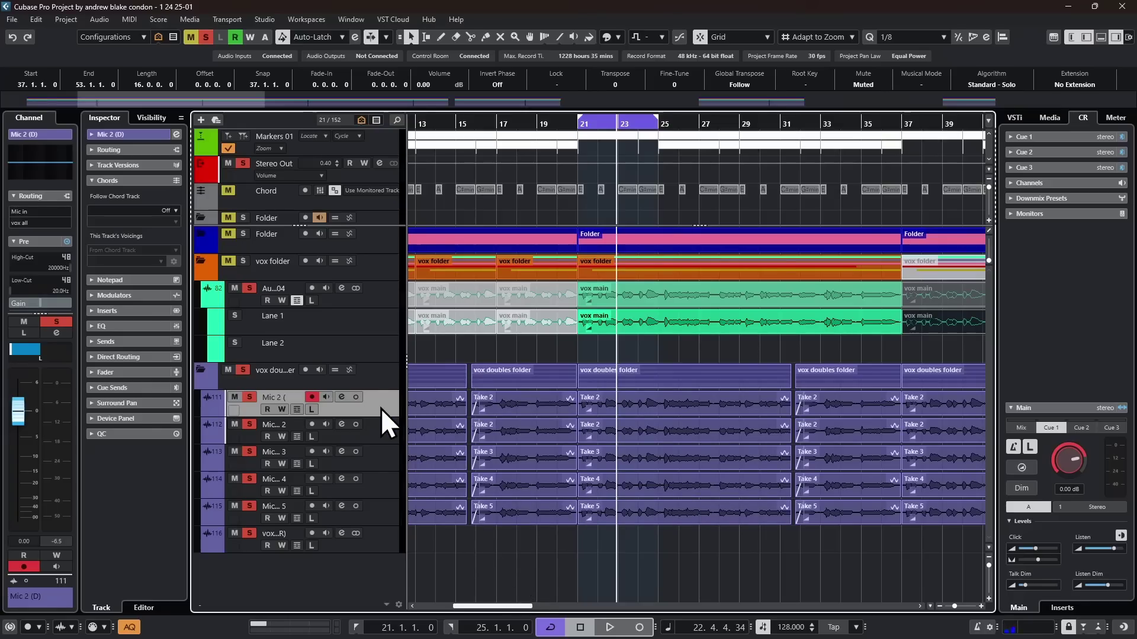
Step: Render the five Mic tracks in place as vox doubles with Channel Settings, mixed down to one audio file, disabling and hiding the source tracks
shift+click(386, 512)
click(36, 19)
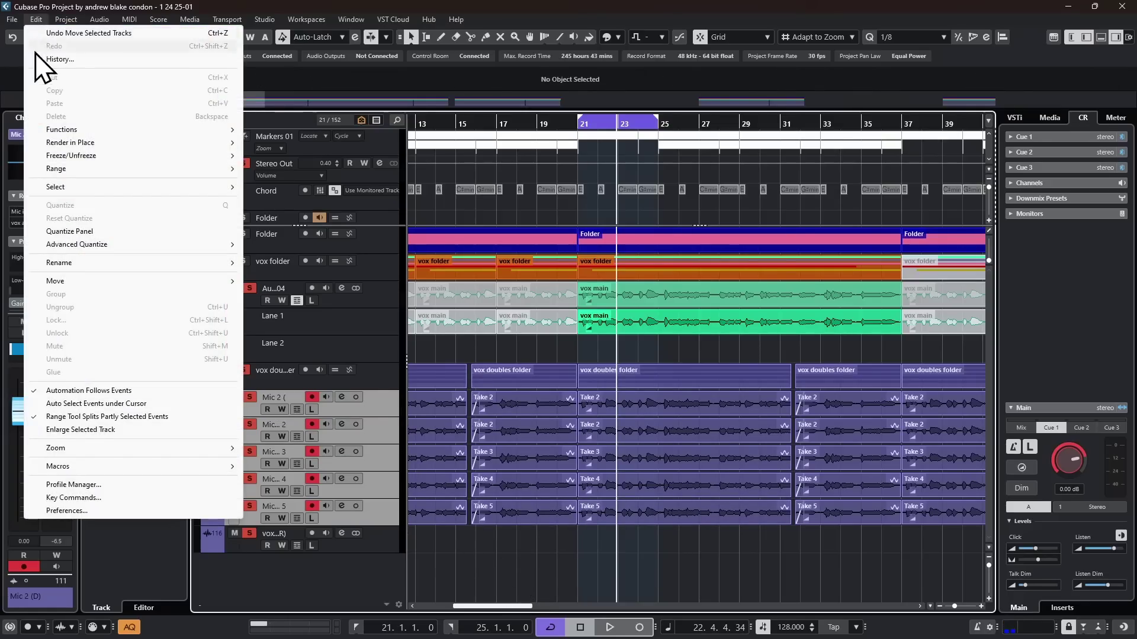
mouse_move(93, 143)
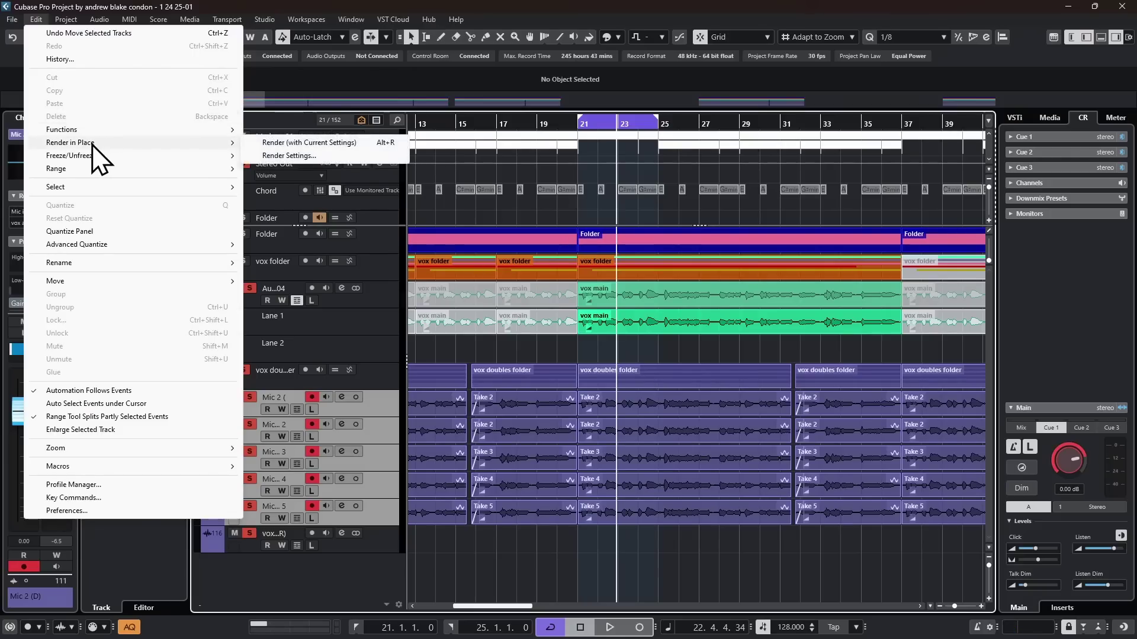
click(296, 155)
click(486, 206)
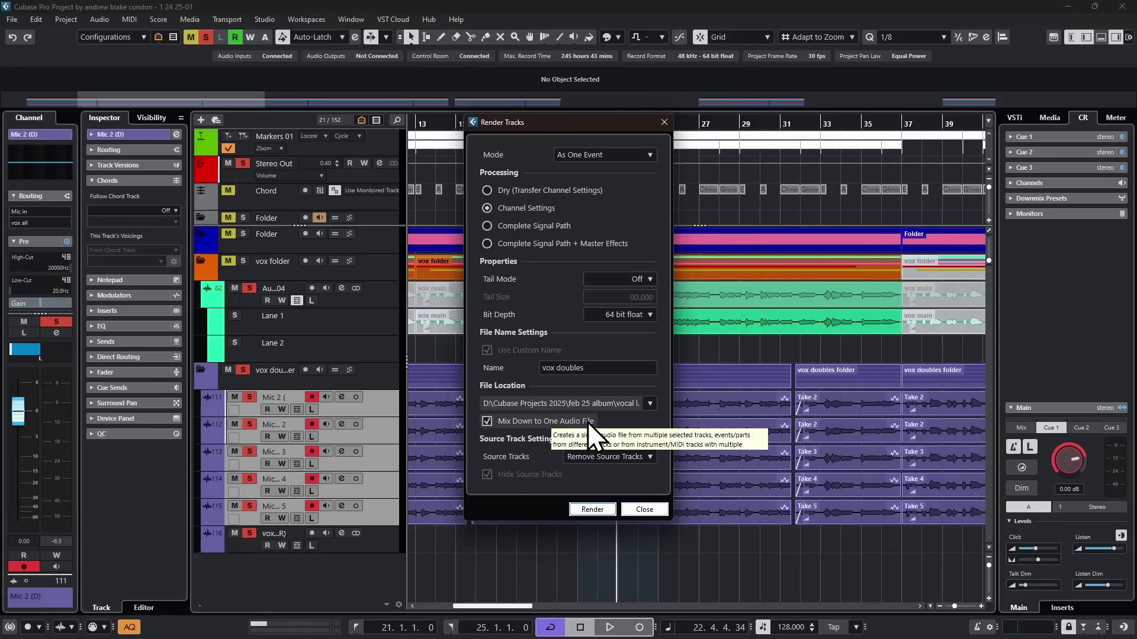
scroll(612, 460, up, 1)
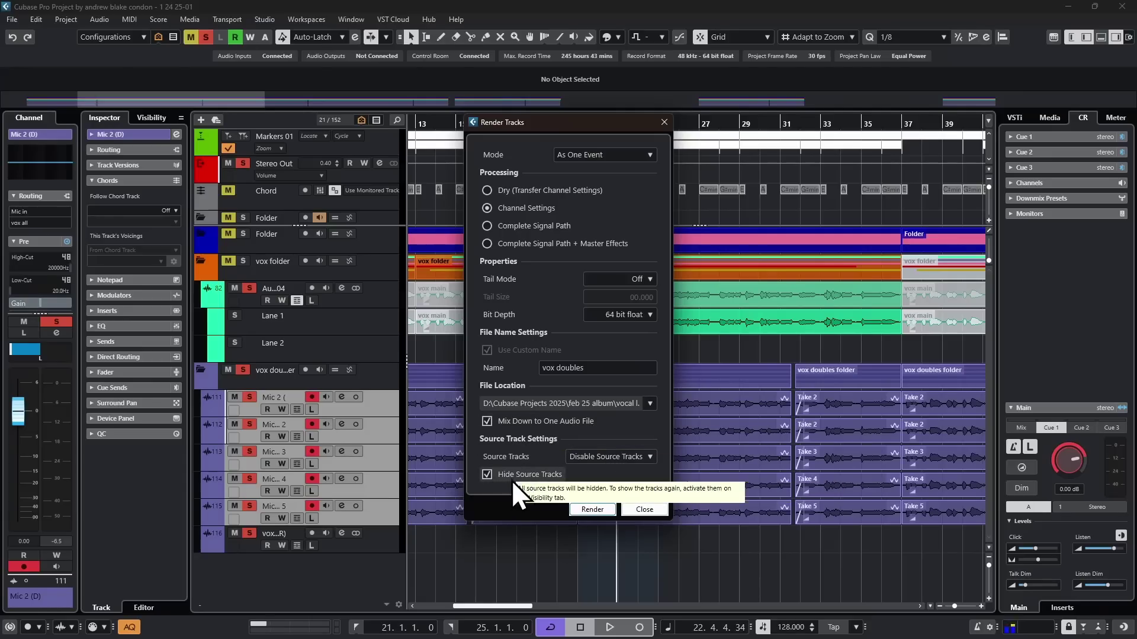
click(592, 510)
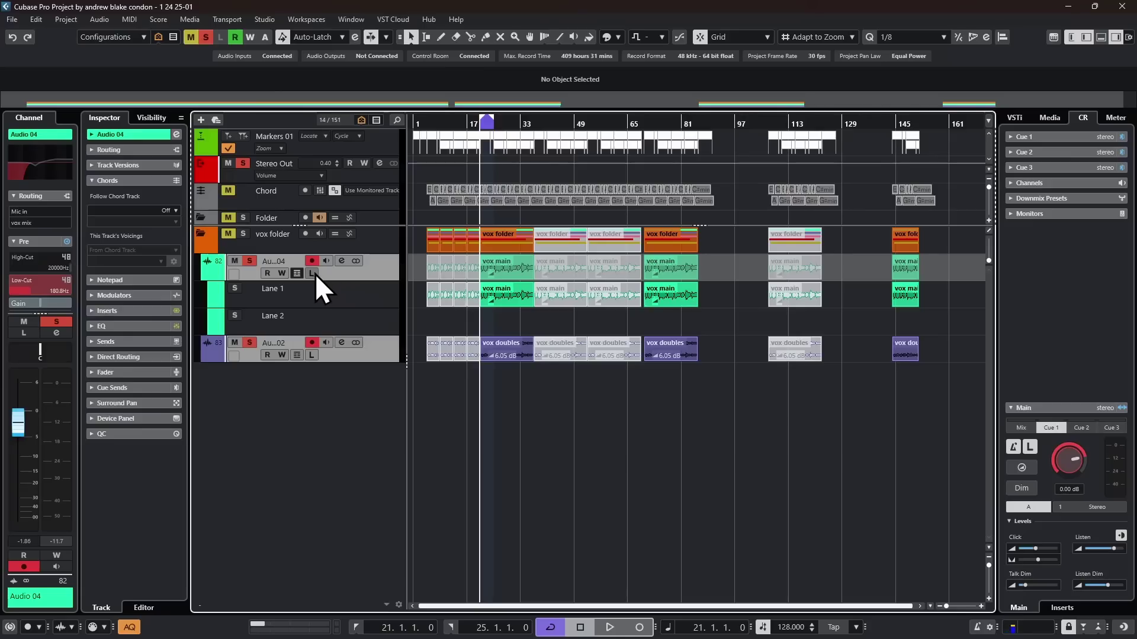
Step: Hide the Audio 04 track's lanes and open Generate Harmony Voices for the vox main event at bar 21
click(301, 274)
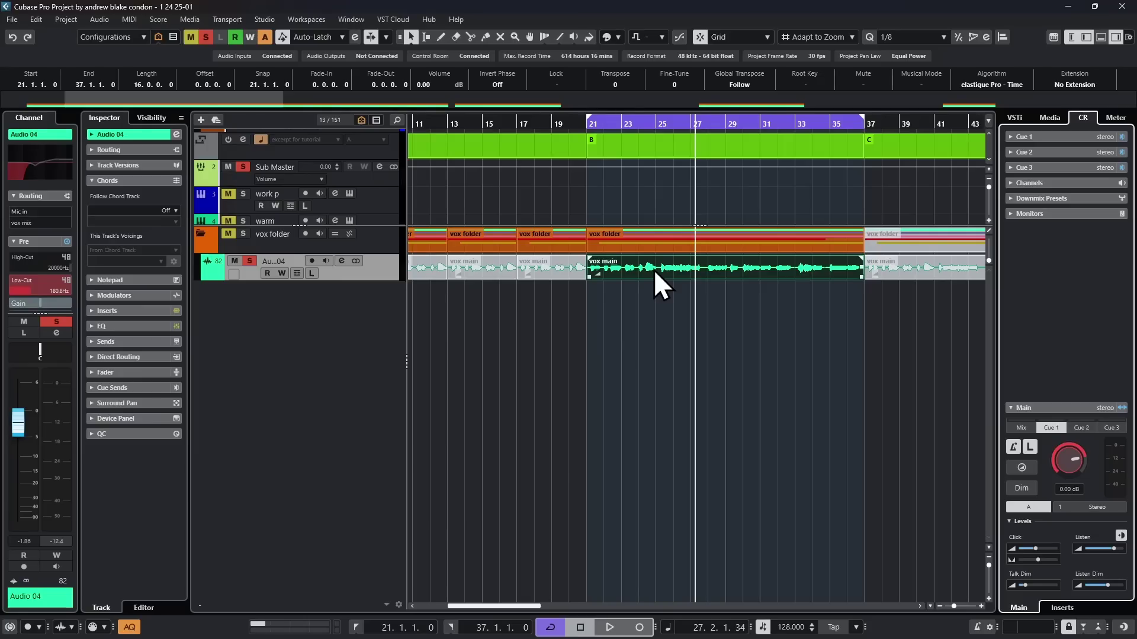
click(96, 26)
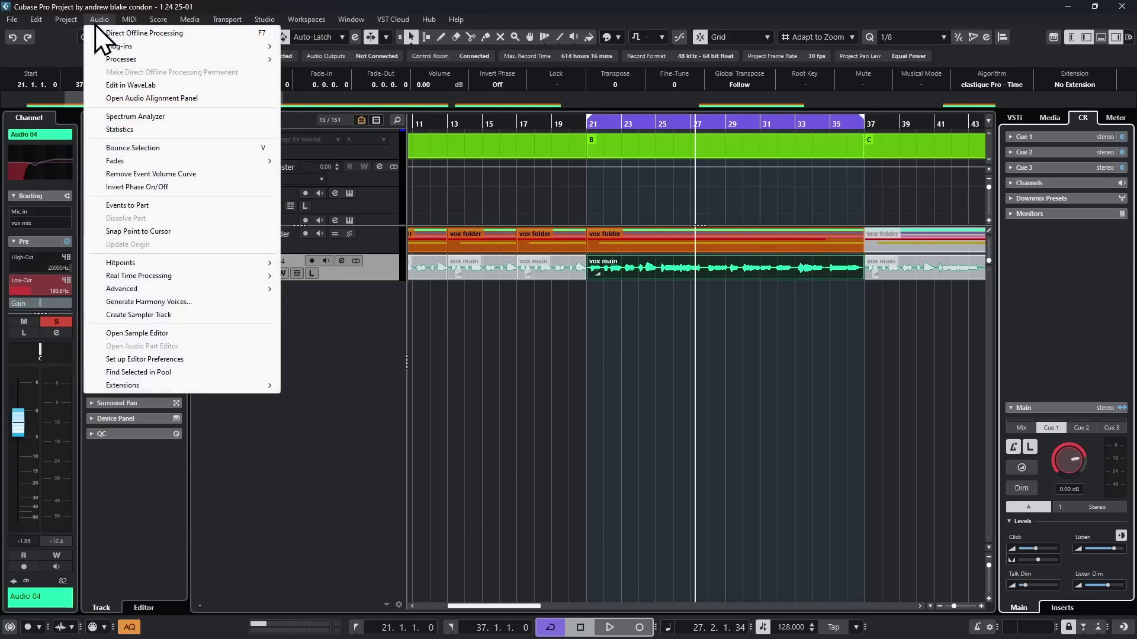
click(170, 303)
drag(546, 292, 399, 350)
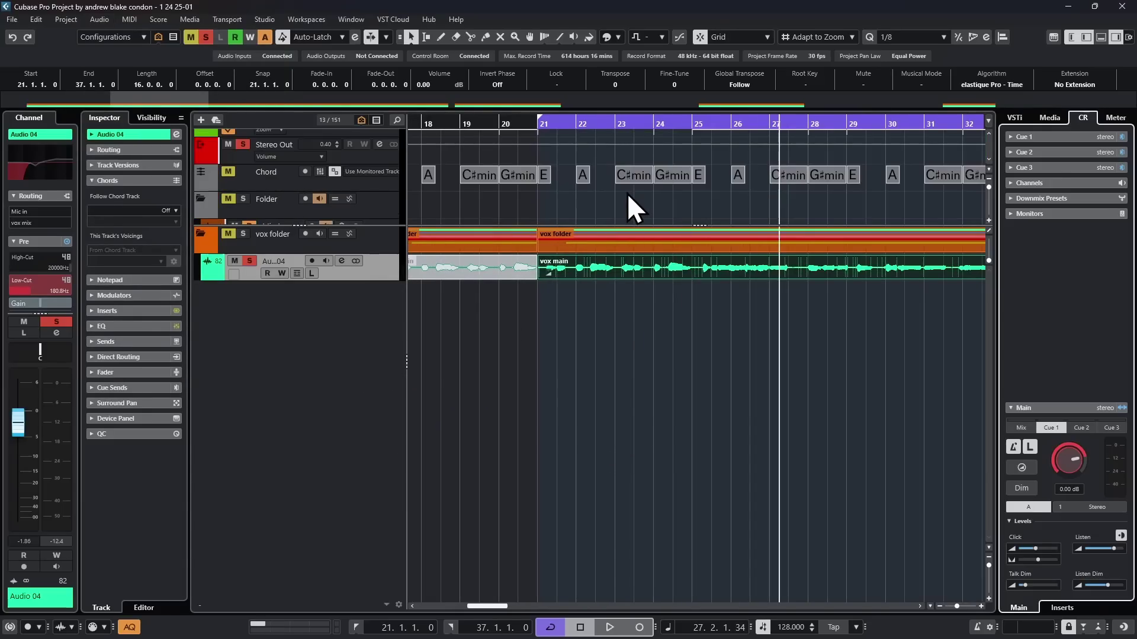
Step: Generate 4 harmony voices from the vox main event with vibrato strength reduced by 80 %, without opening the Sample Editor
scroll(627, 193, up, 5)
scroll(627, 193, down, 3)
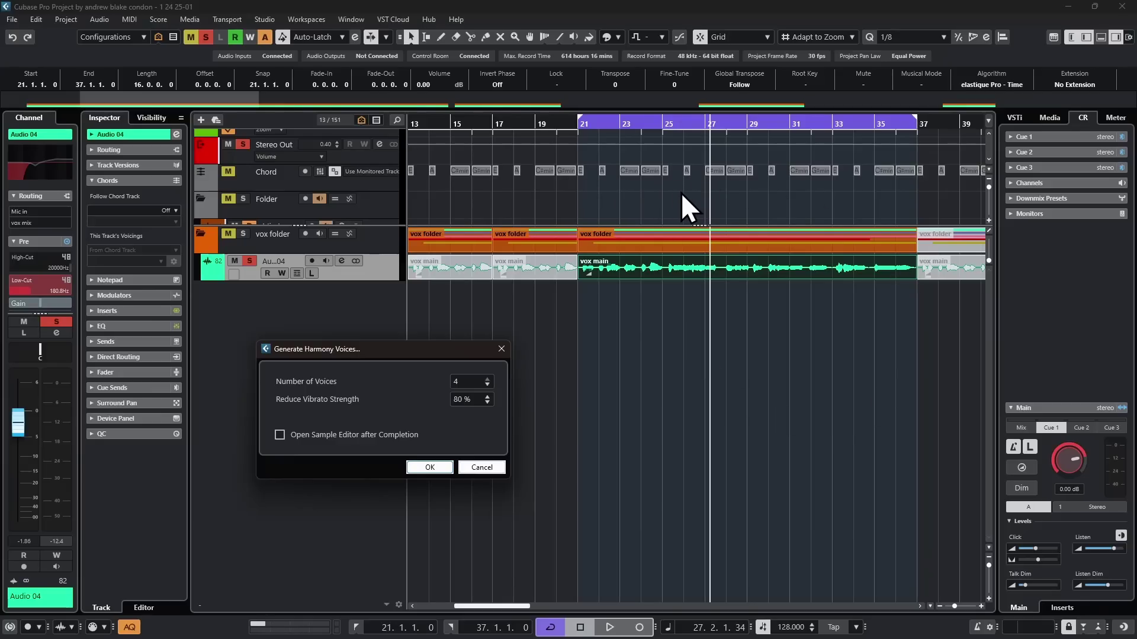
drag(388, 348, 388, 321)
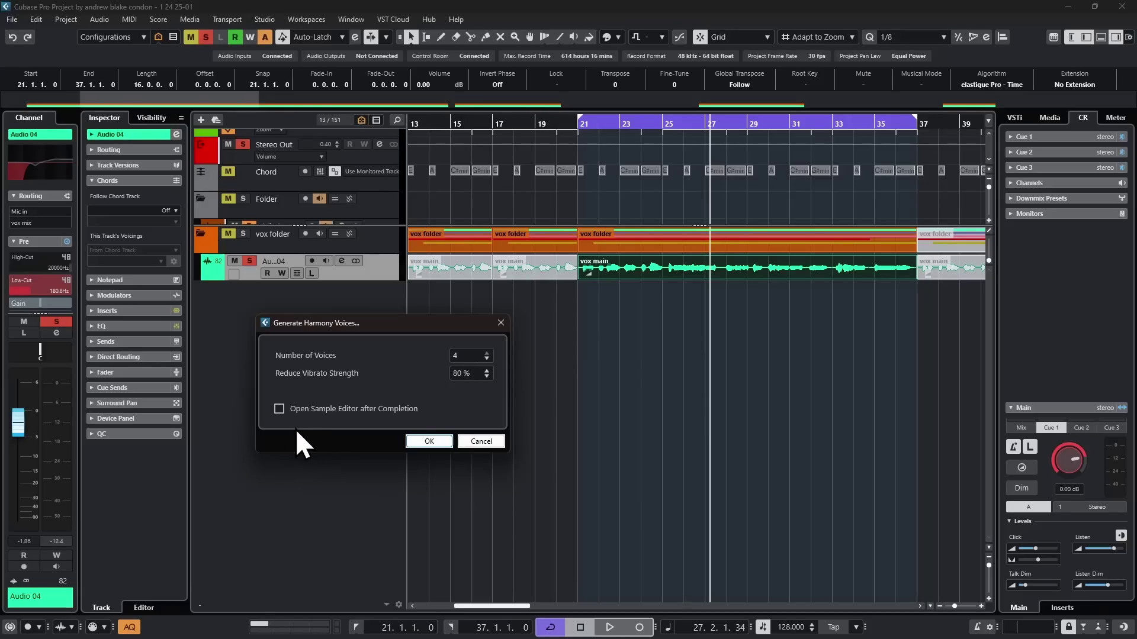
drag(400, 320, 357, 366)
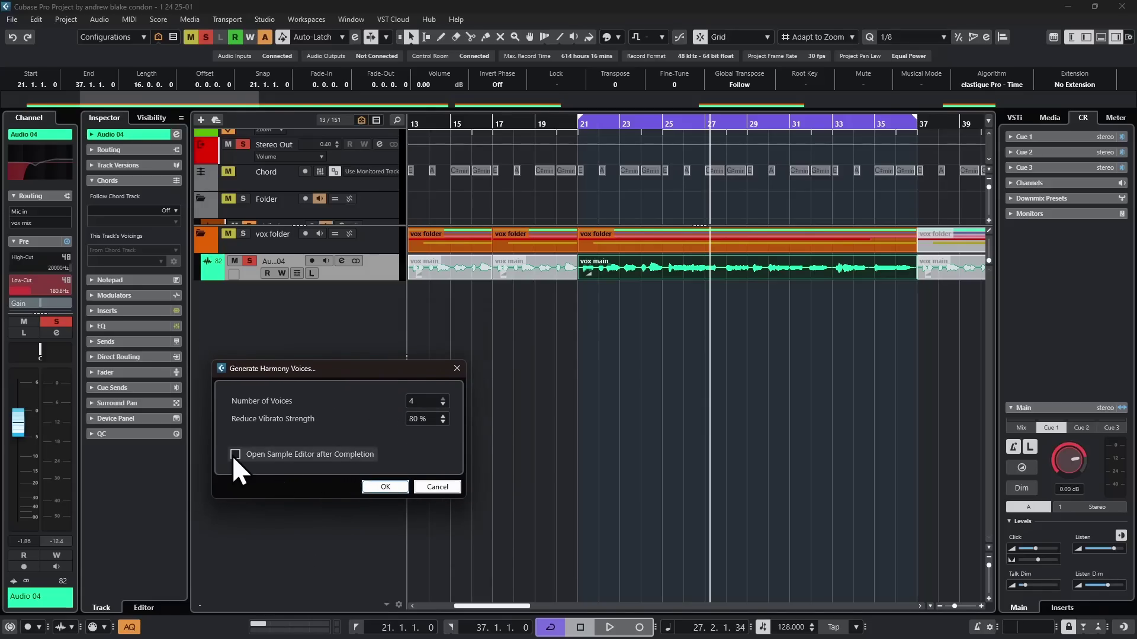
click(384, 487)
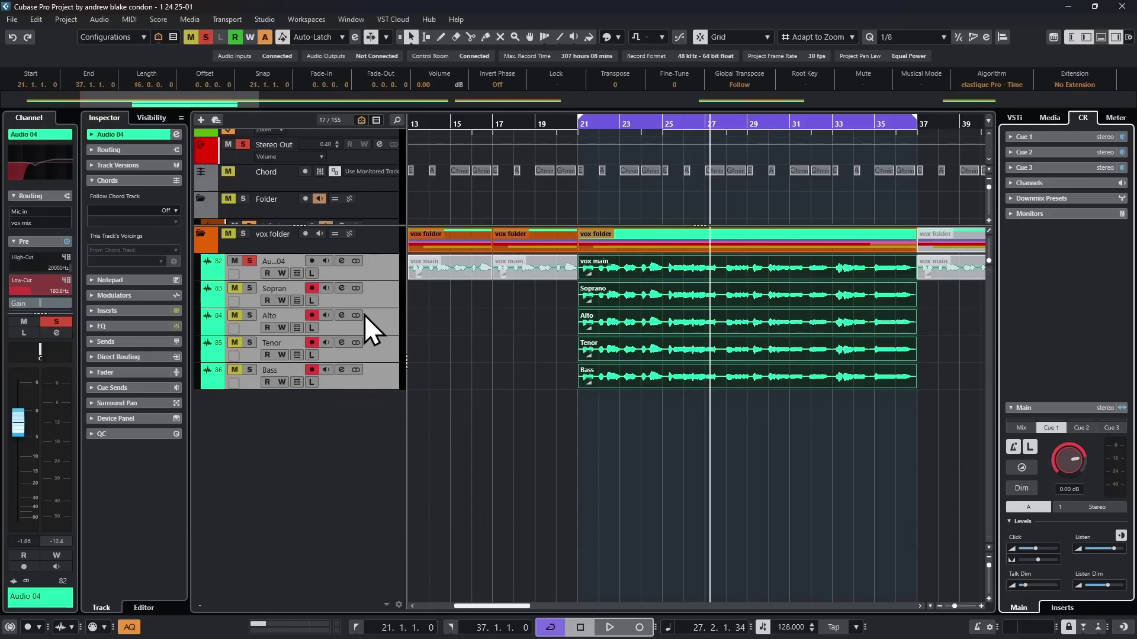
Step: Put the Soprano, Alto, Tenor and Bass tracks into a folder routed to a harm group channel, and solo the Soprano track
click(376, 295)
shift+click(381, 375)
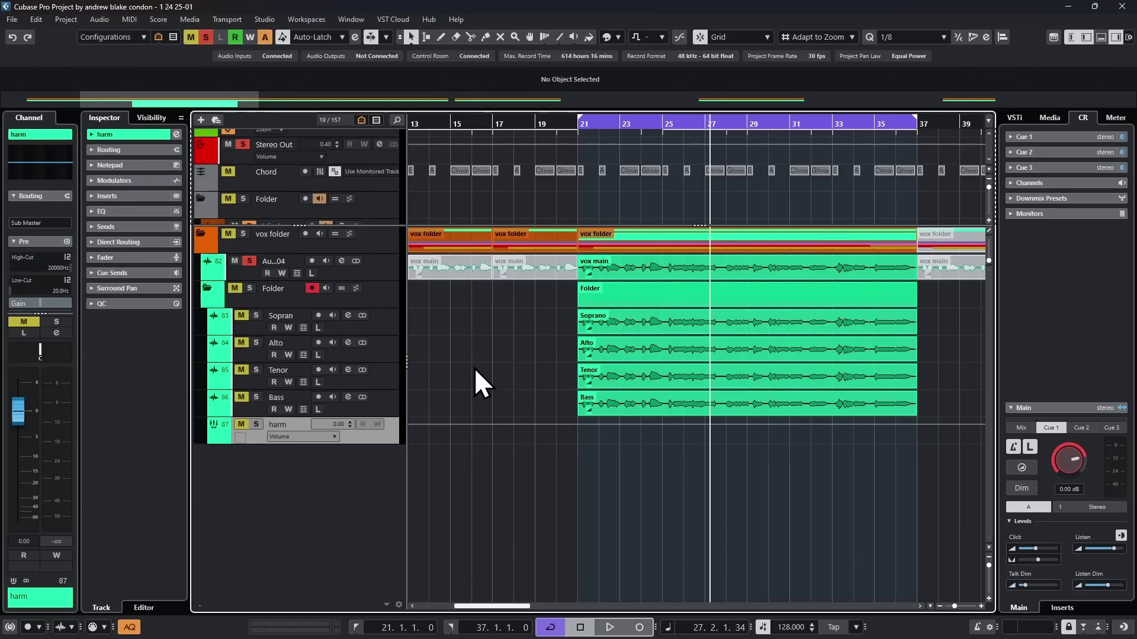
click(393, 324)
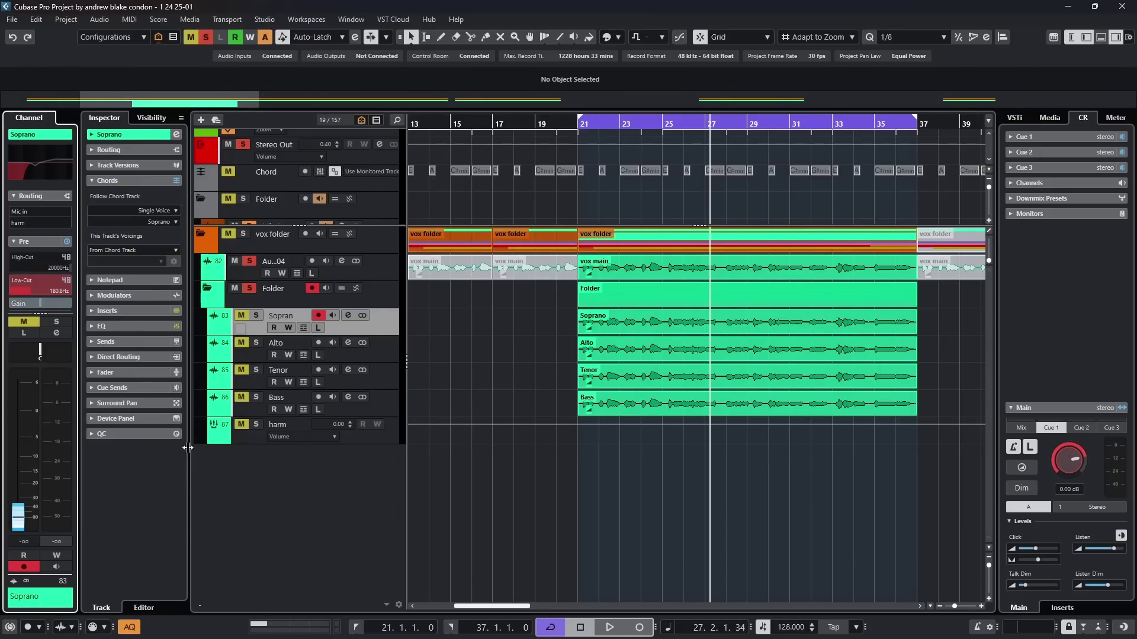
click(256, 316)
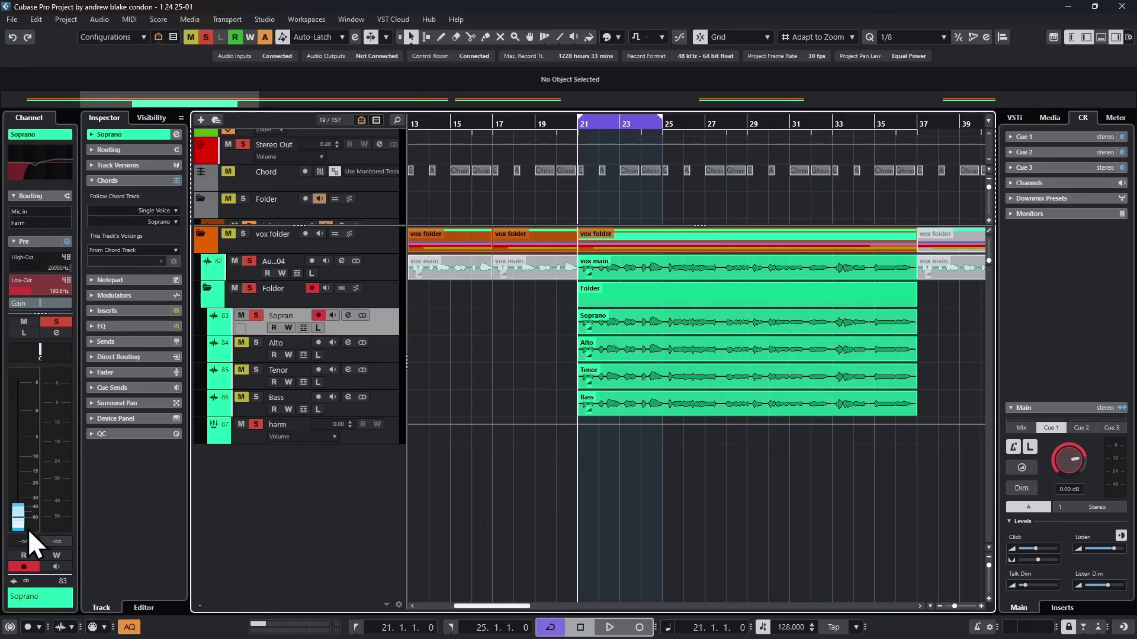
Step: Raise the Soprano, Alto, Tenor and Bass volumes during playback to about -3.27, -2.53, -3.93 and -3.52 dB
key(space)
drag(20, 522, 14, 429)
key(Down)
key(Down)
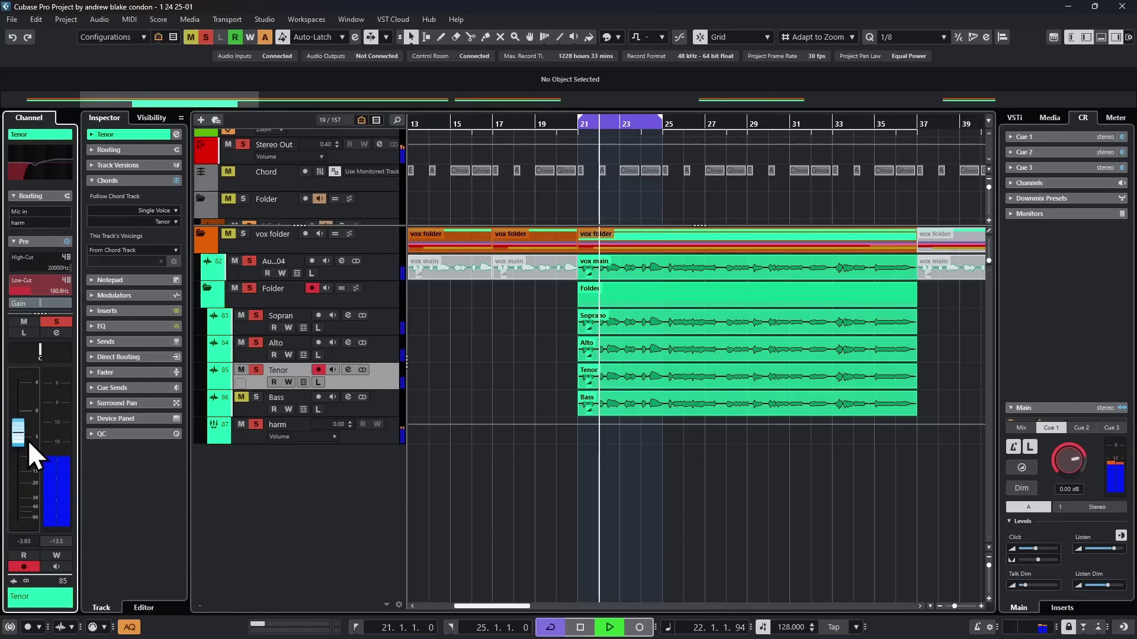
click(384, 410)
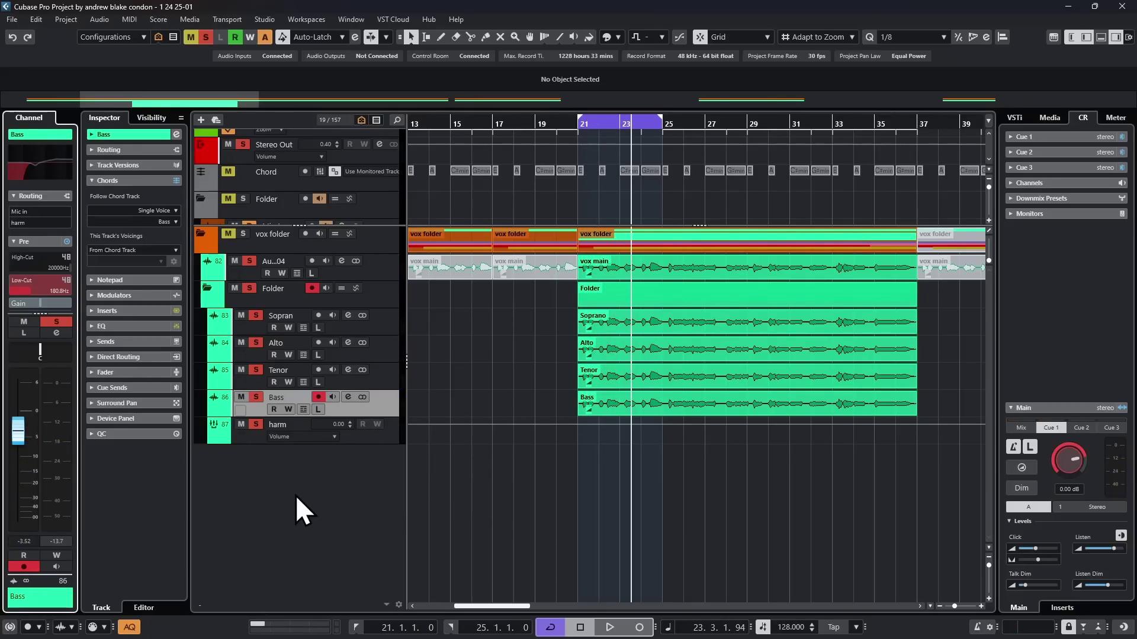
Step: Pan the harmony tracks alternately during playback: Soprano L54, Alto R50, Tenor L54 and Bass R54
key(Up)
key(Up)
key(Up)
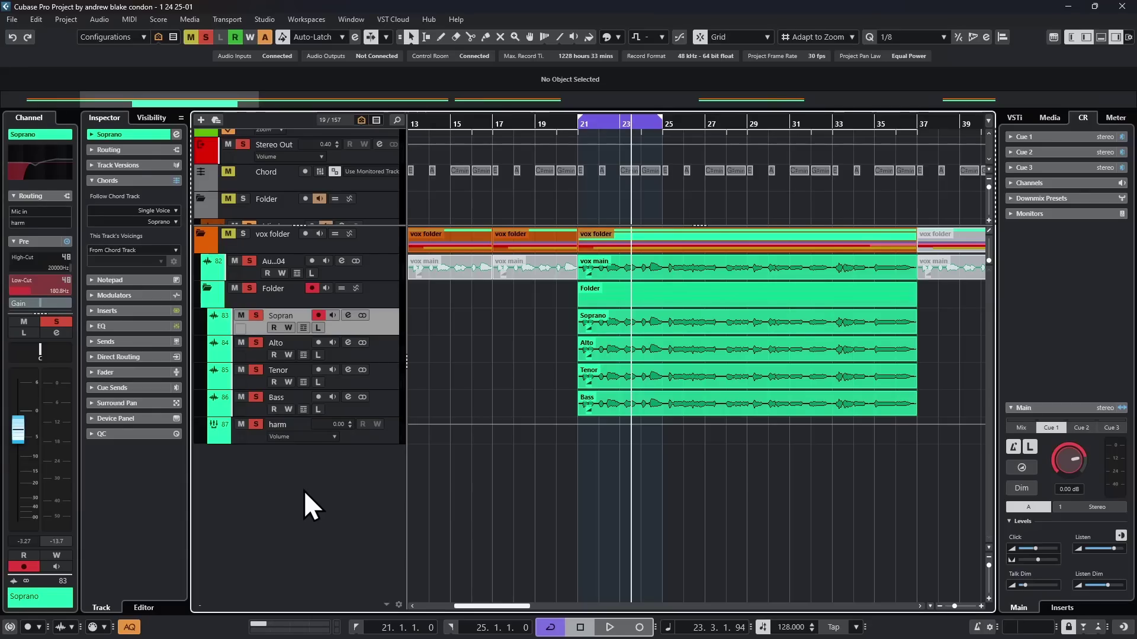
key(space)
drag(35, 349, 12, 349)
key(Down)
key(Down)
key(Down)
key(space)
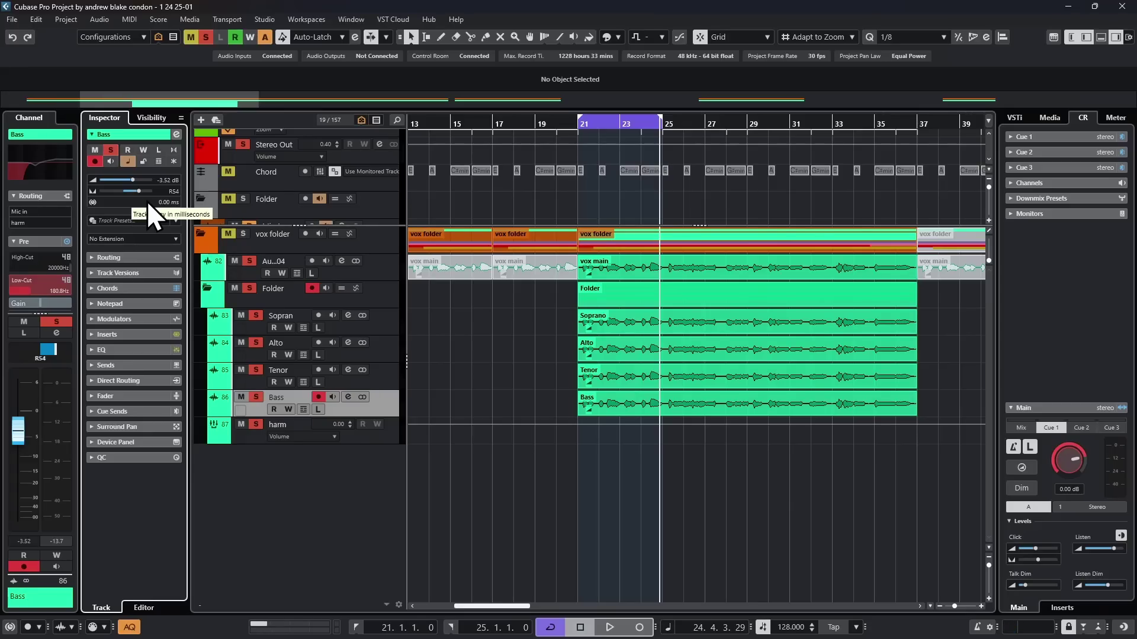
Step: Set the track delays to -8.80 ms for Soprano, 12.10 ms for Alto, -15.00 ms for Tenor and 9.90 ms for Bass
key(Up)
key(space)
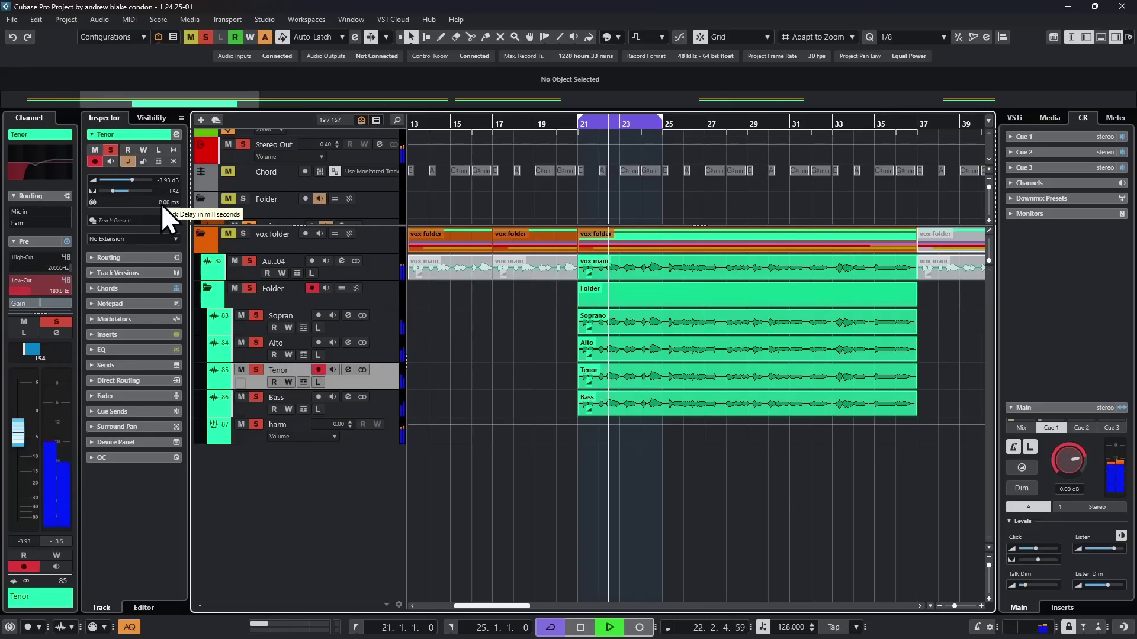
key(space)
key(Down)
Step: Review the pan and track delay settings of the Soprano, Alto, Tenor and Bass tracks one by one
click(386, 322)
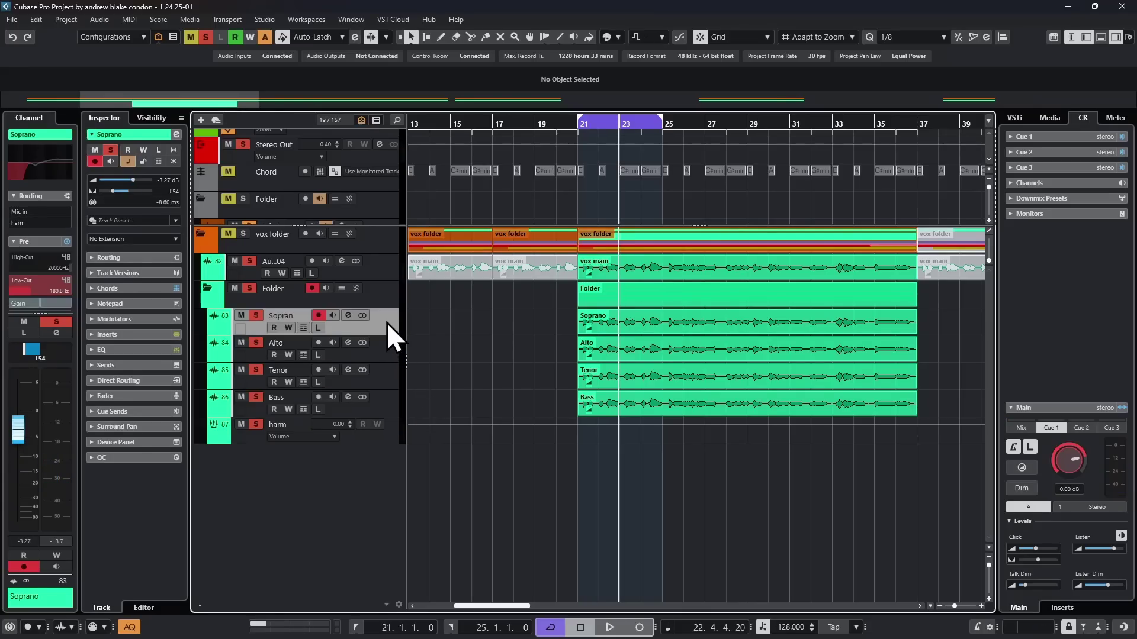
click(389, 351)
click(389, 382)
click(385, 402)
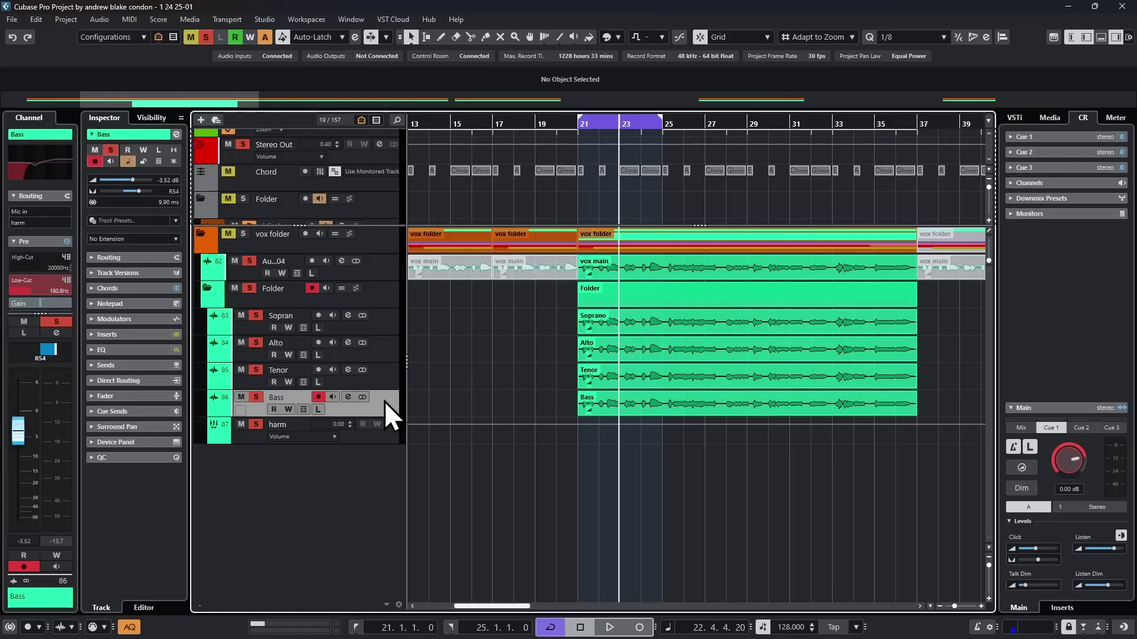
click(386, 323)
click(387, 347)
click(392, 385)
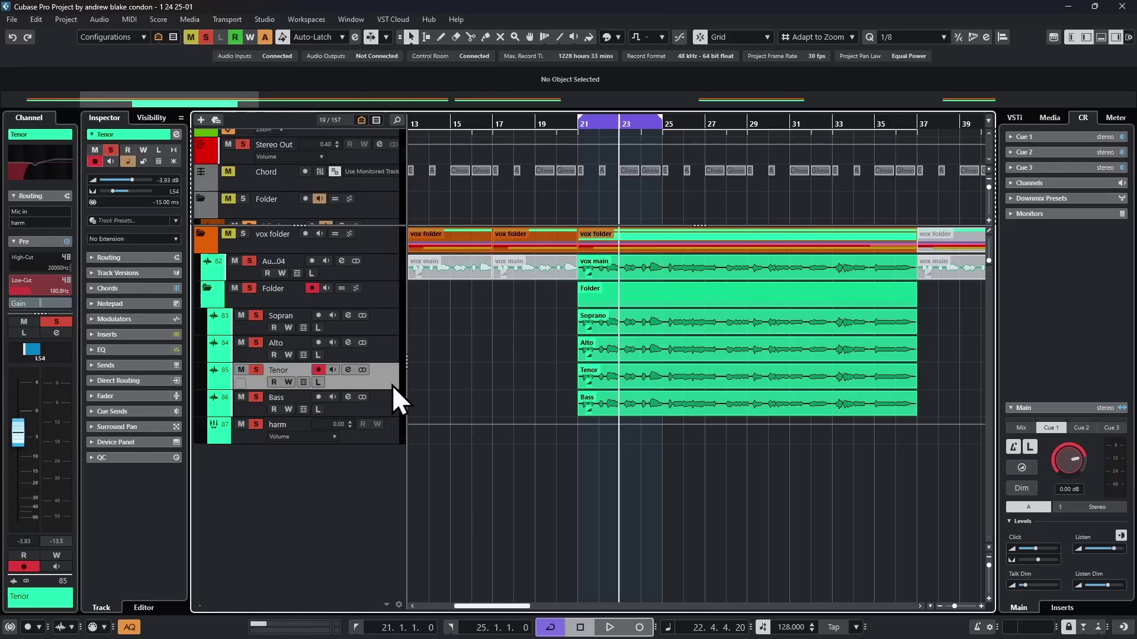
click(391, 404)
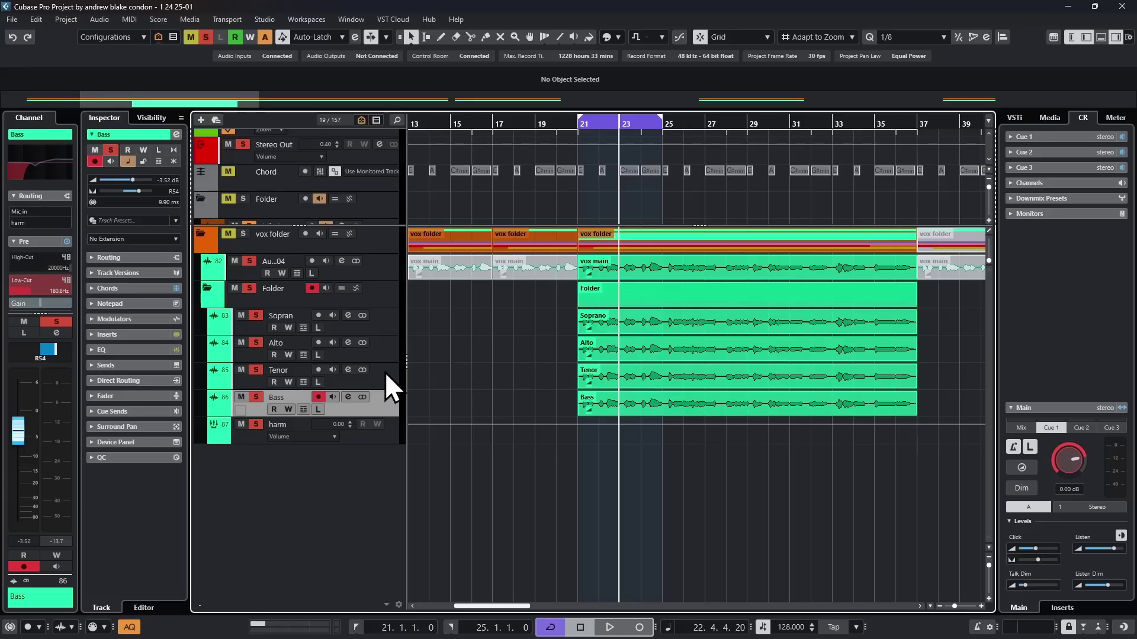
Step: Fine-tune the harmony events: Soprano 5, Alto -4, Tenor 8 and Bass -4
click(598, 325)
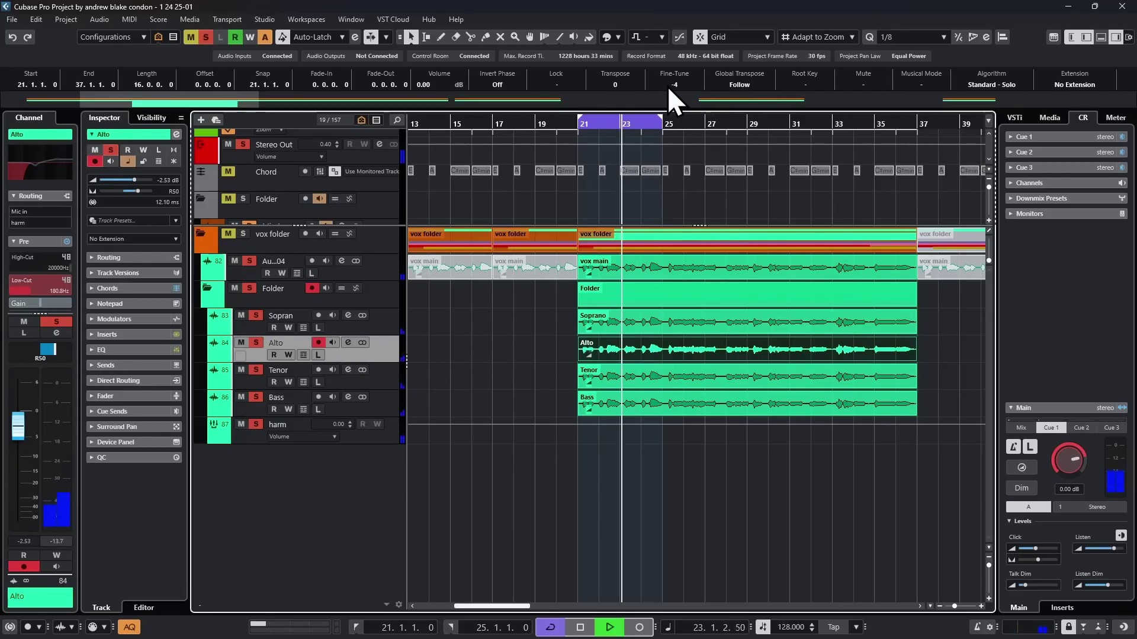
key(Up)
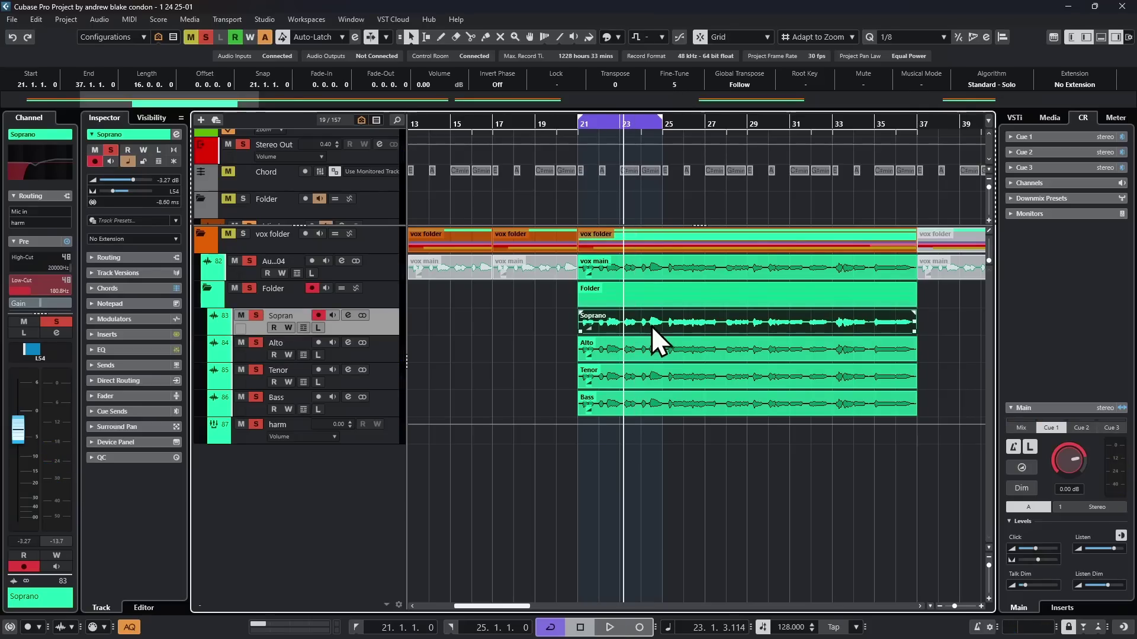
click(668, 342)
click(656, 371)
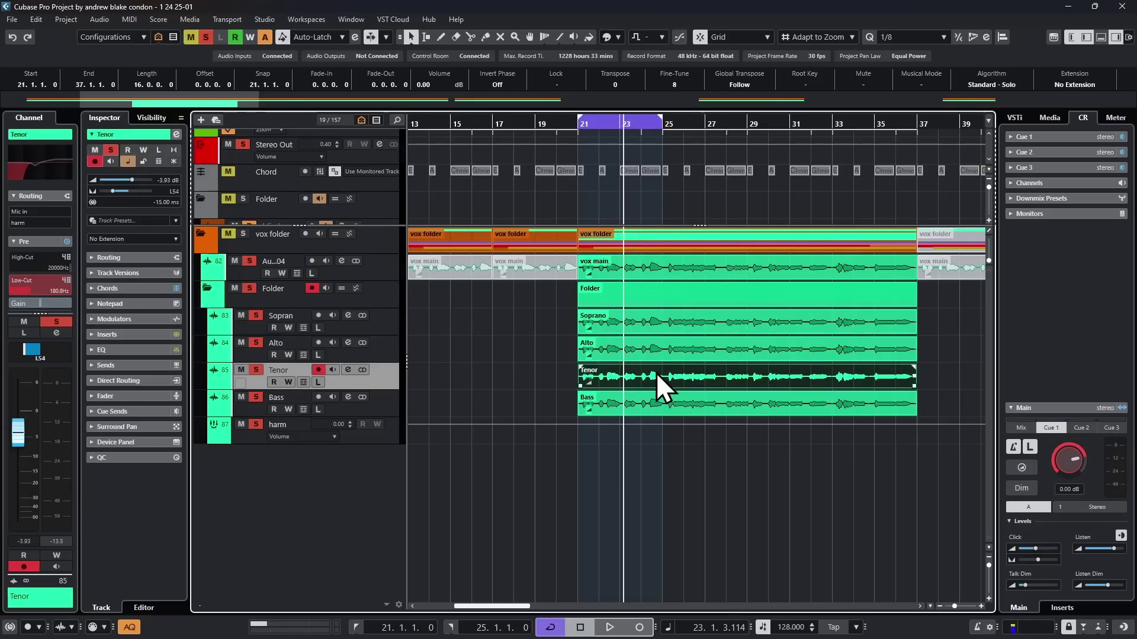
click(677, 407)
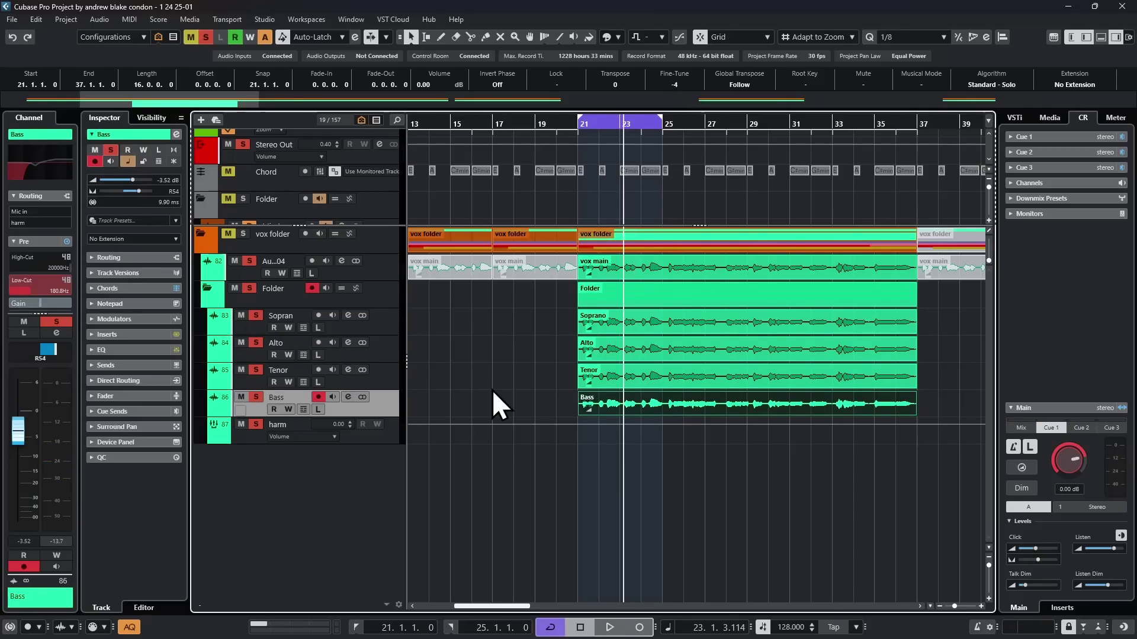
click(487, 345)
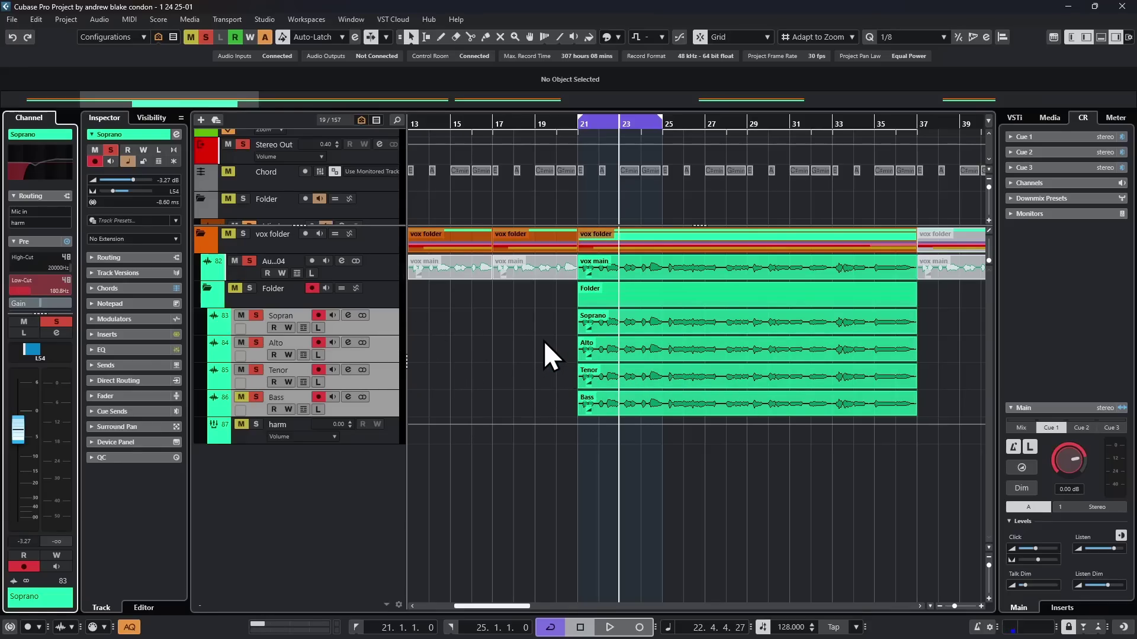
Step: Move the cycle range to bars 25 to 29 and audition the harmony voices from bar 25
drag(606, 124, 689, 128)
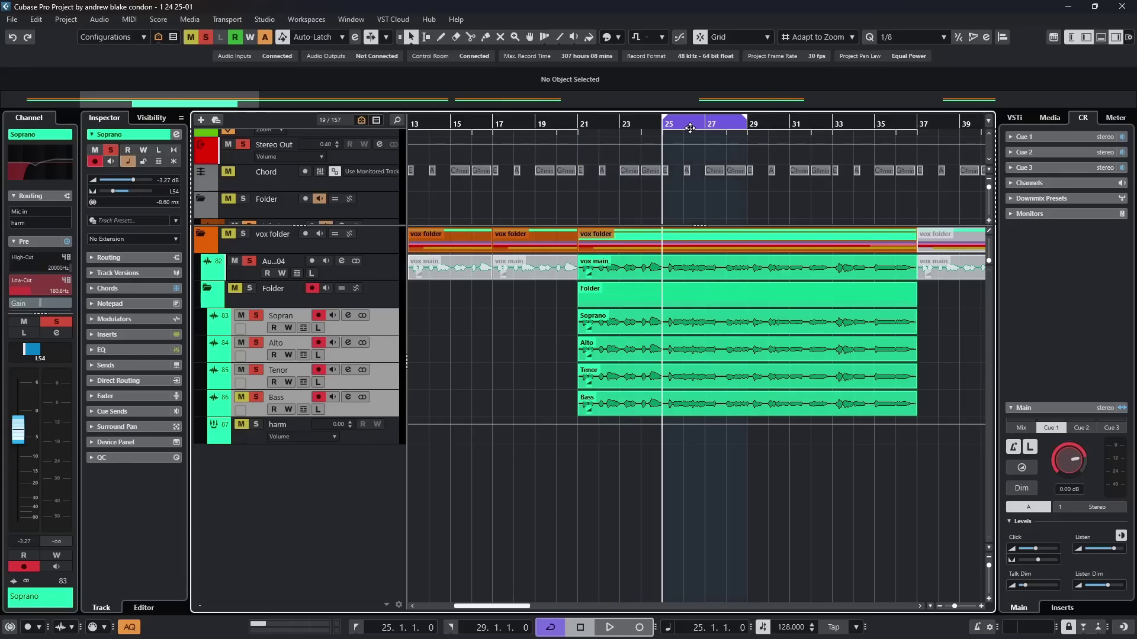
click(713, 124)
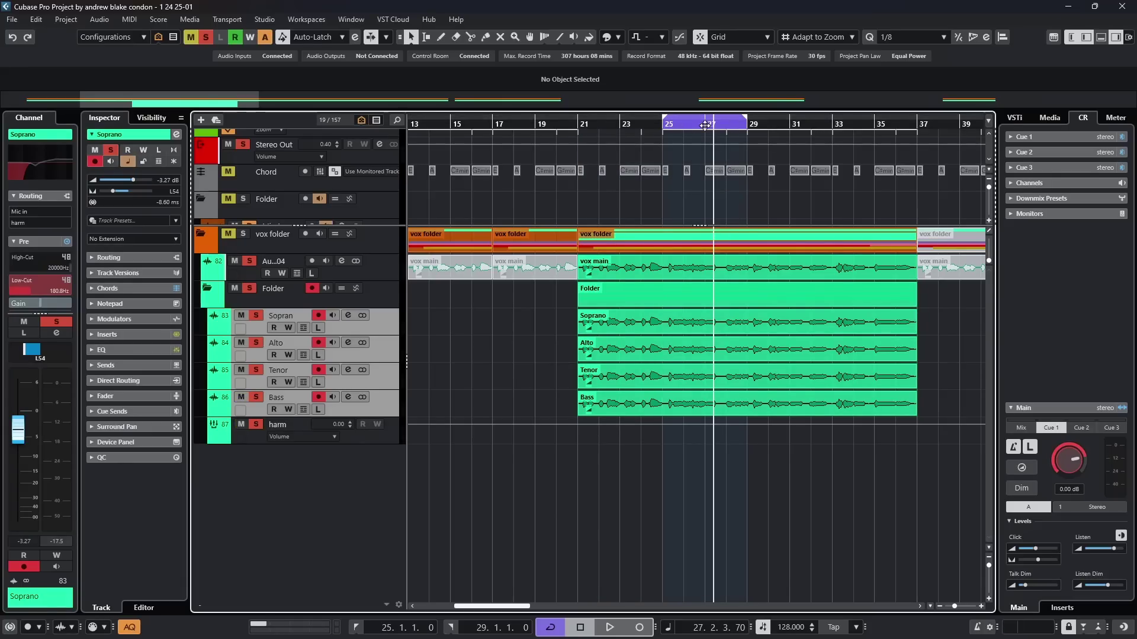
click(662, 126)
key(space)
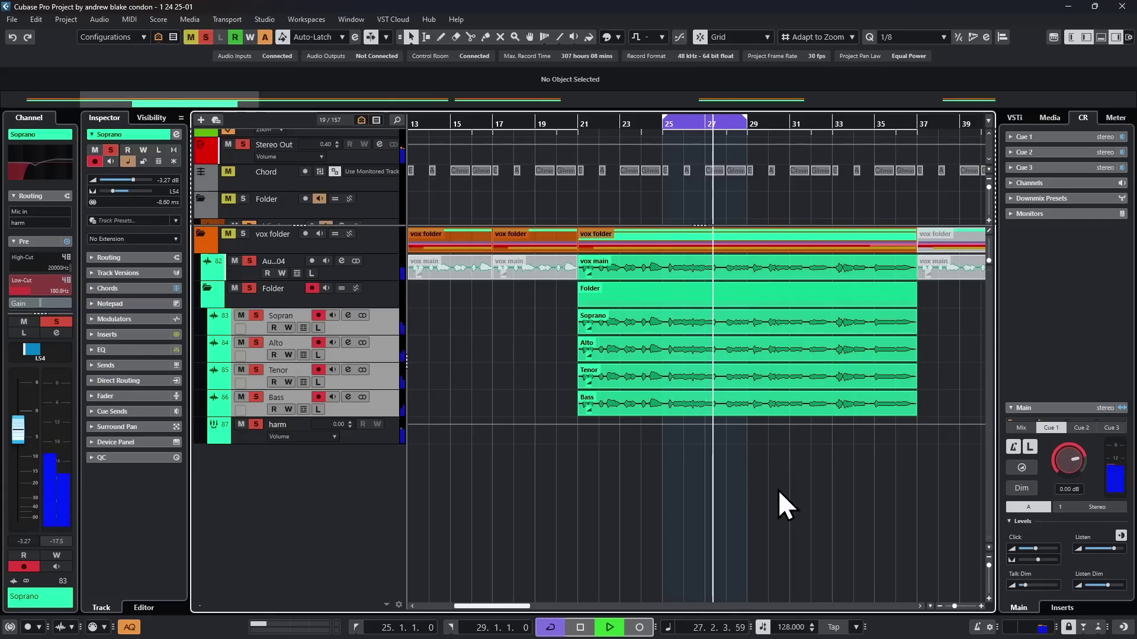
key(space)
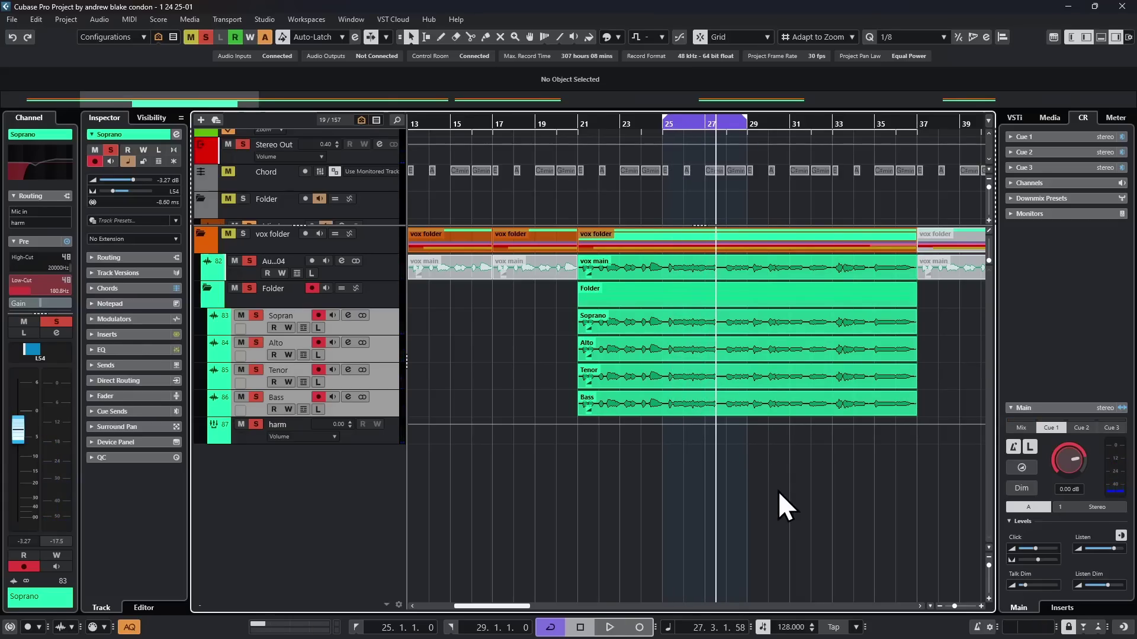
Step: Examine the Follow Chord Track modes available for the Soprano track
click(687, 318)
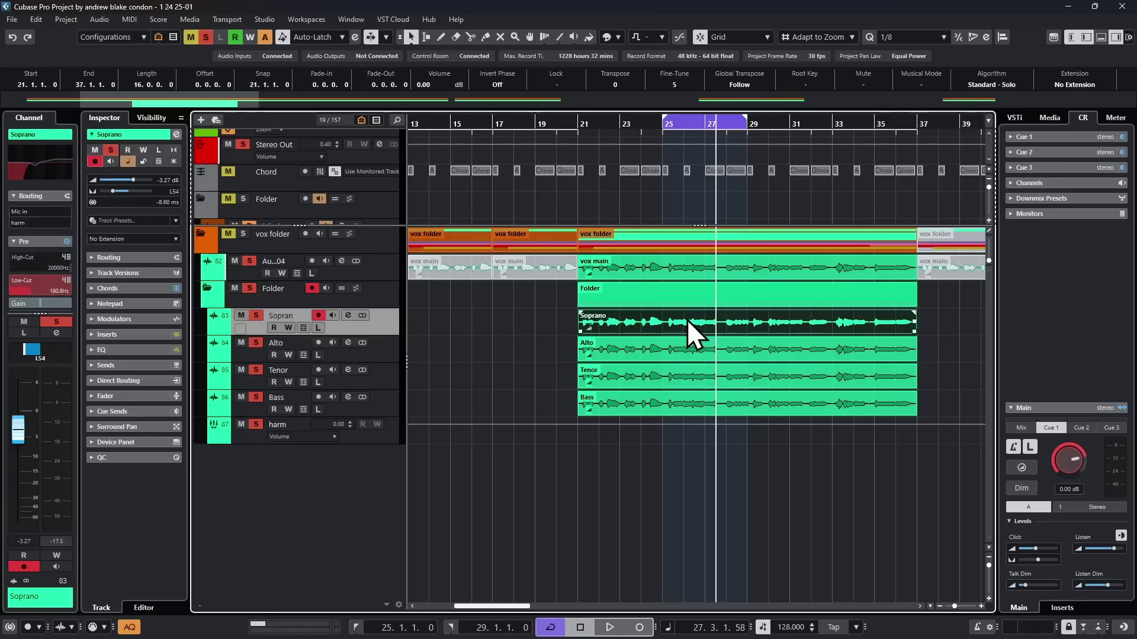
click(131, 289)
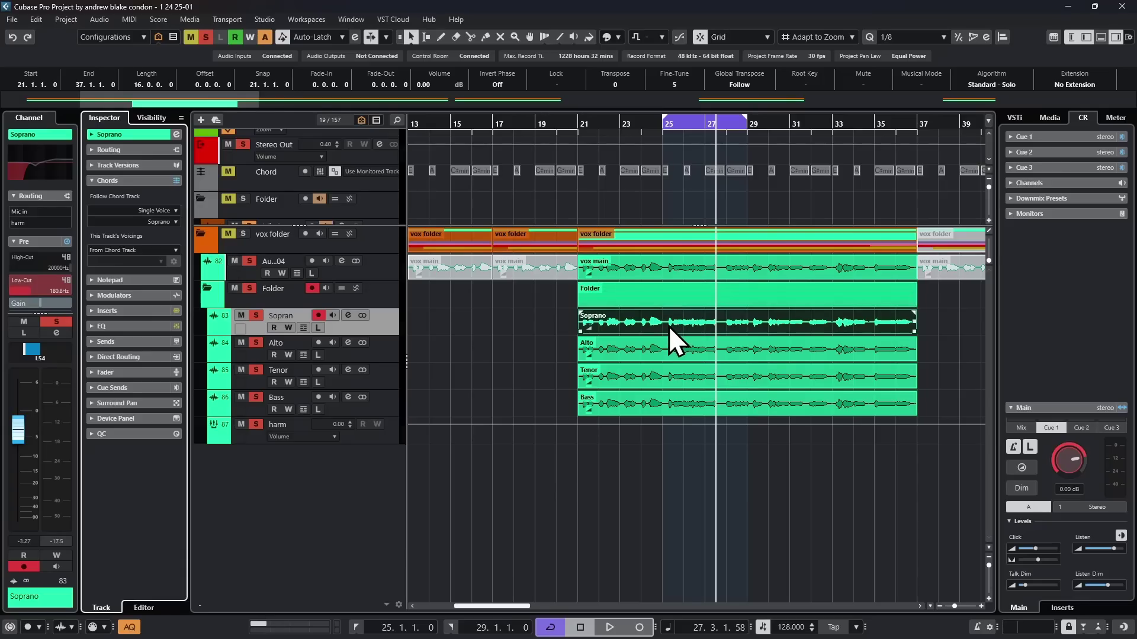
click(107, 210)
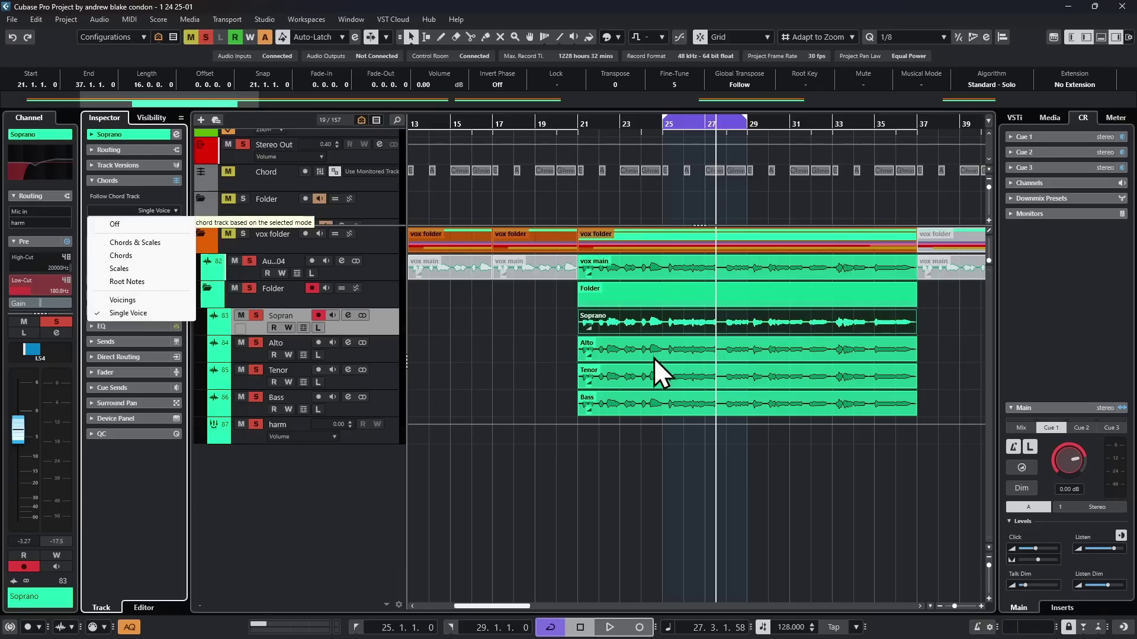
Step: Open the Soprano event in the Sample Editor, enable VariAudio editing and pick the pitch segment at bar 34
click(669, 318)
double_click(669, 318)
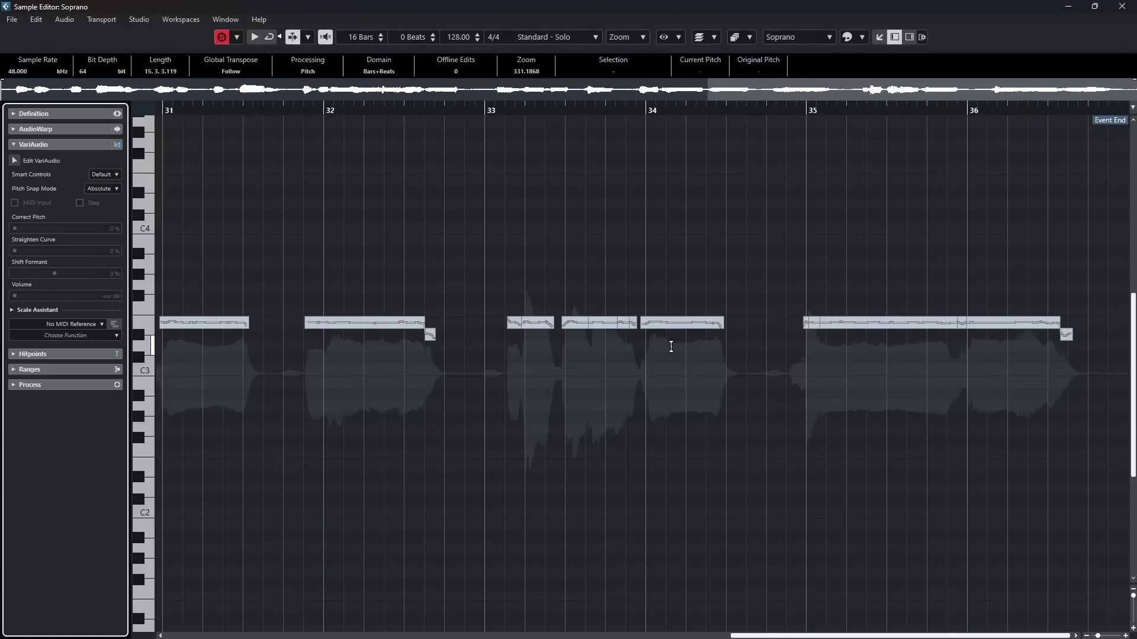
right_click(711, 224)
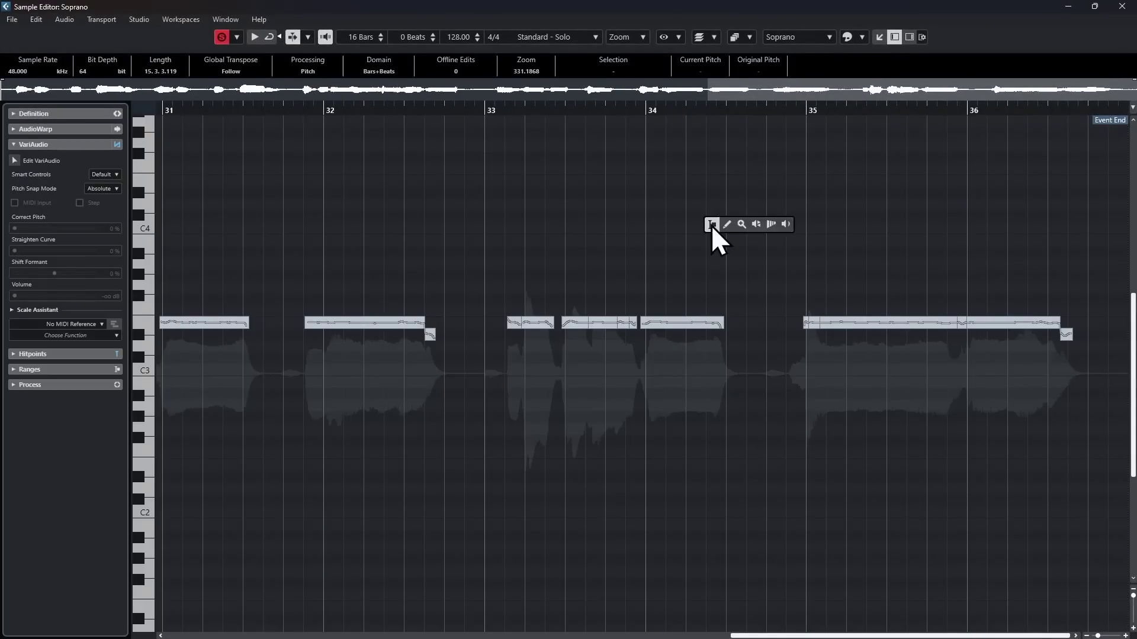
click(711, 225)
key(ctrl+a)
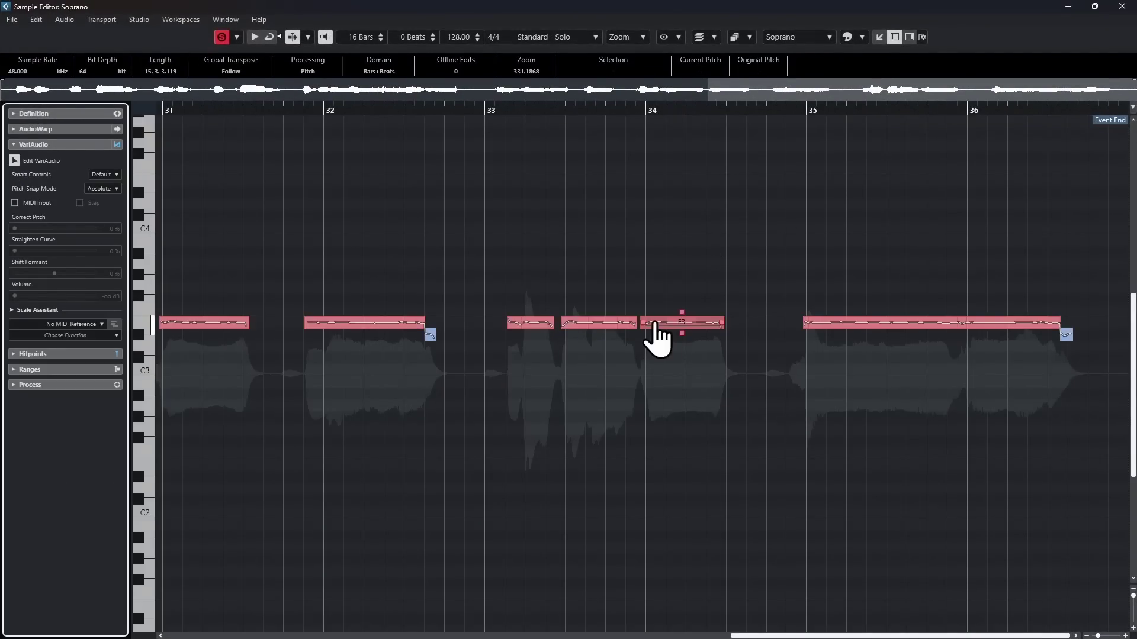
click(663, 325)
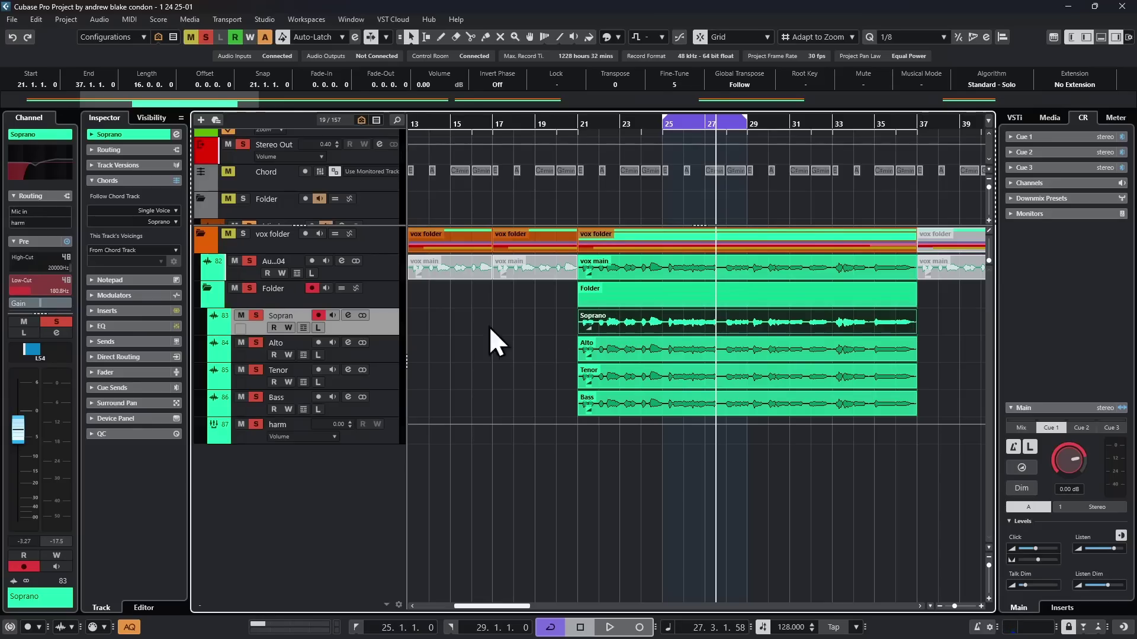
Step: Turn Follow Chord Track off for the Soprano, Alto, Tenor and Bass tracks
click(101, 211)
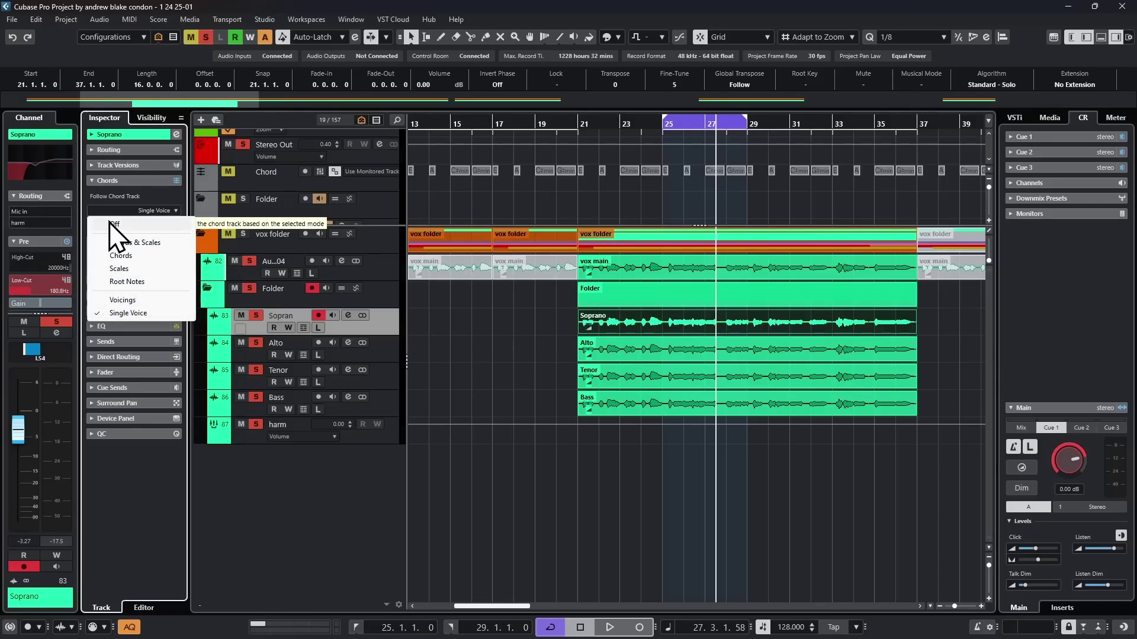
click(109, 221)
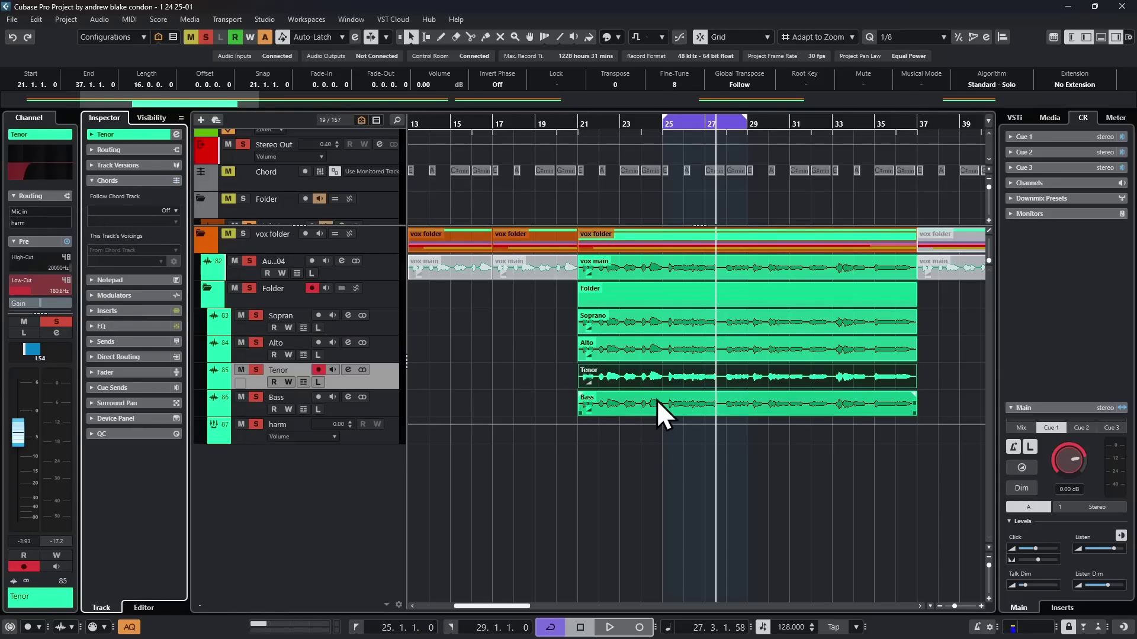
click(655, 401)
click(125, 209)
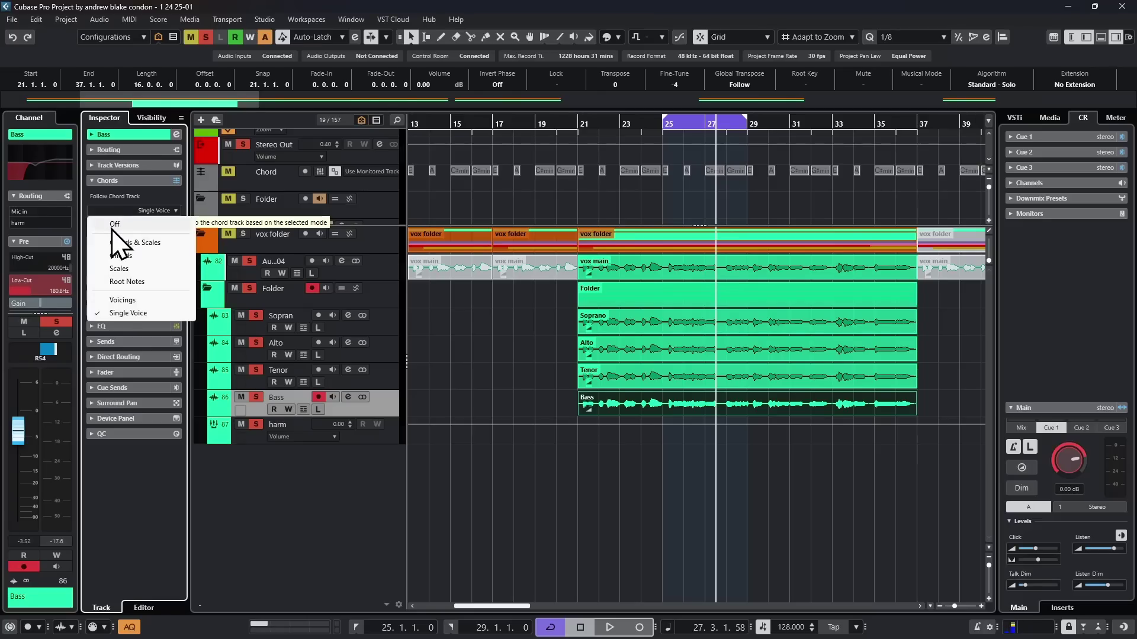
click(109, 221)
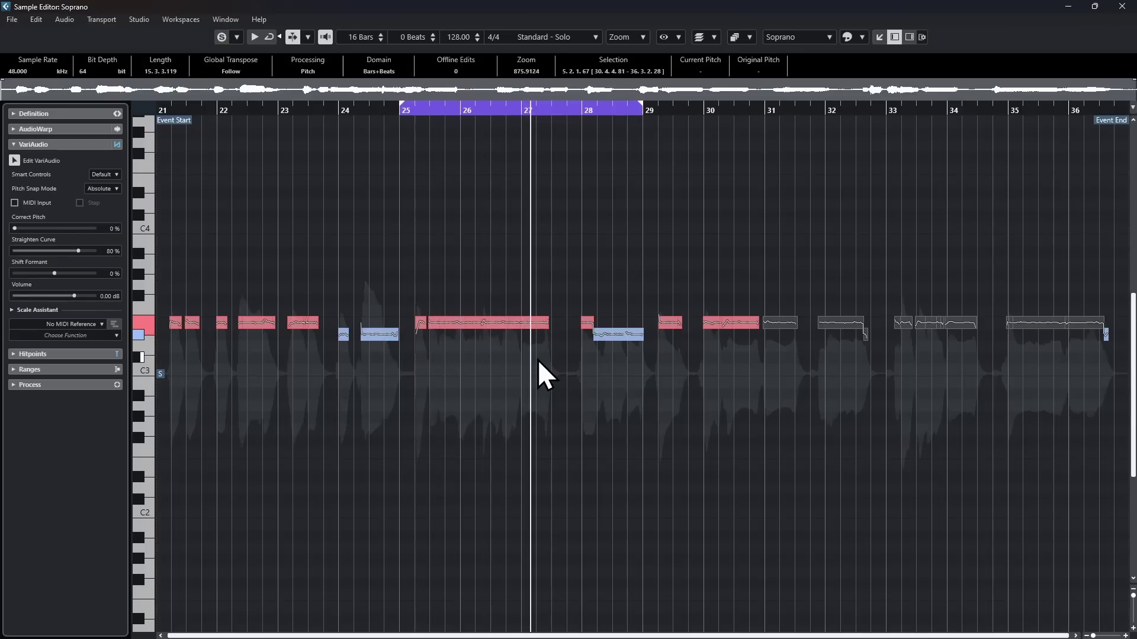
Step: Mute the Soprano, Alto and Bass events and audition the Tenor event from bar 25
key(space)
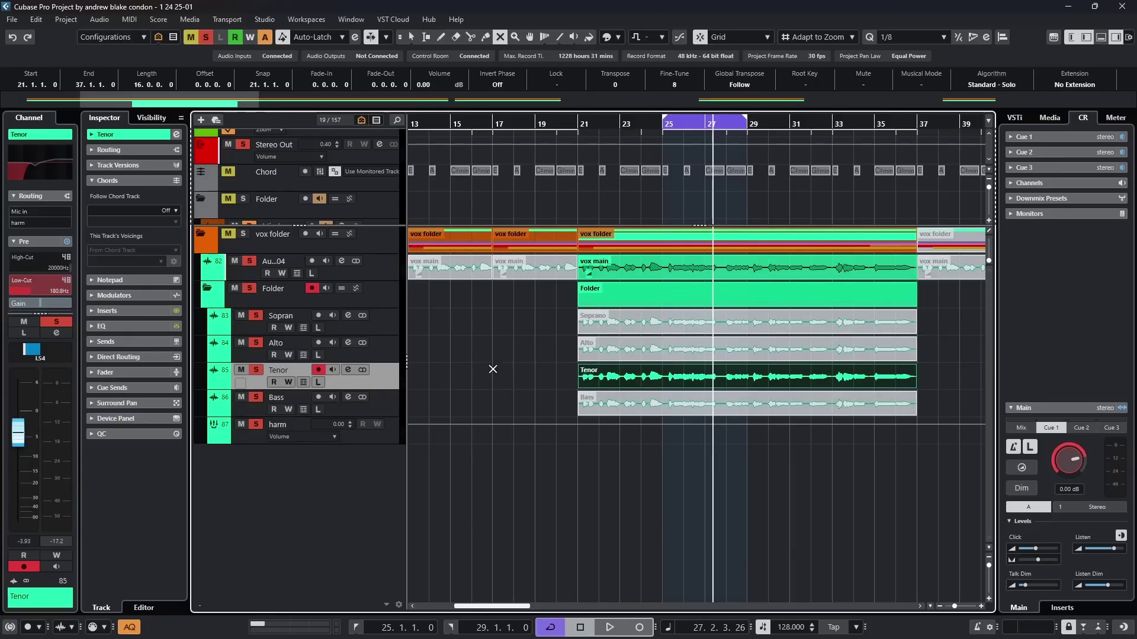
key(KP_1)
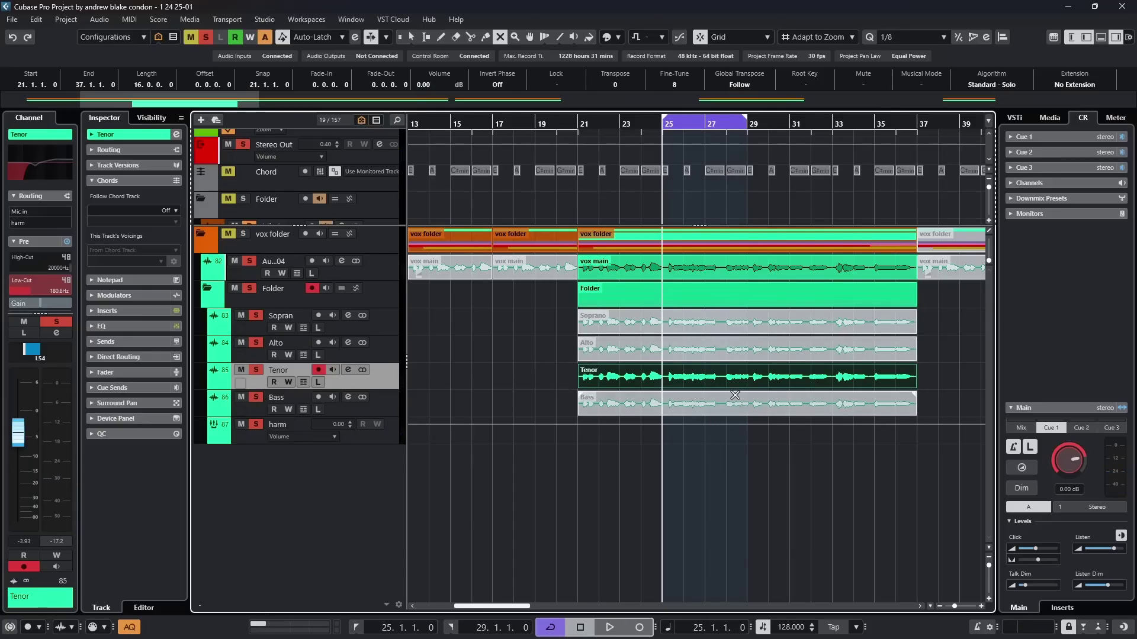
key(space)
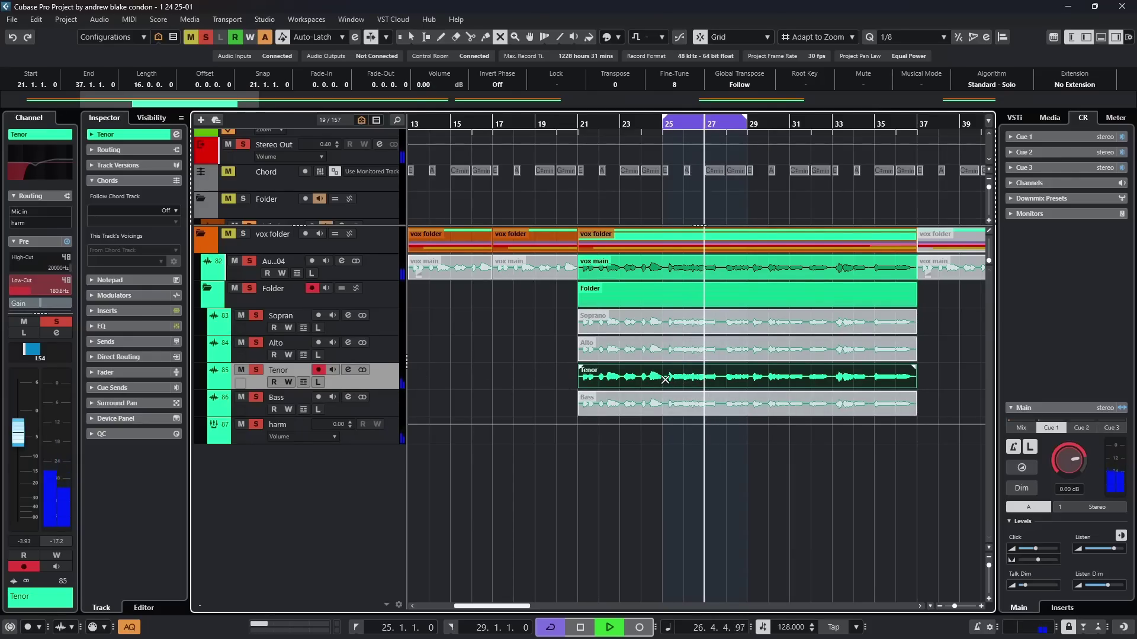
Step: Open the Tenor event in the Sample Editor and select the VariAudio pitch segment at the start of bar 27
double_click(665, 379)
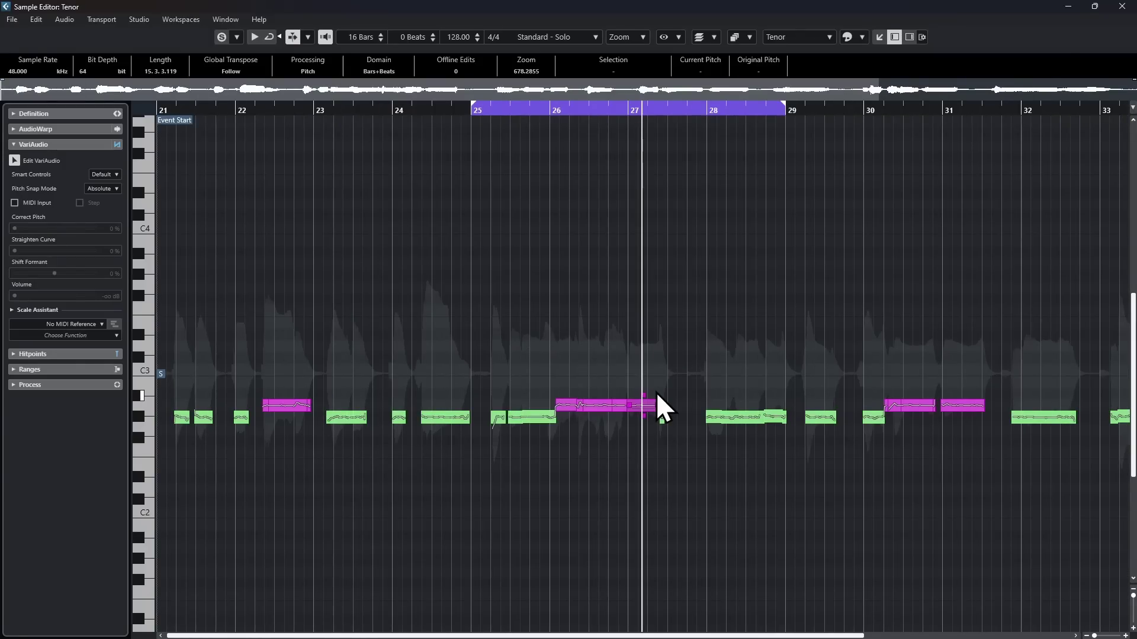
scroll(606, 498, up, 5)
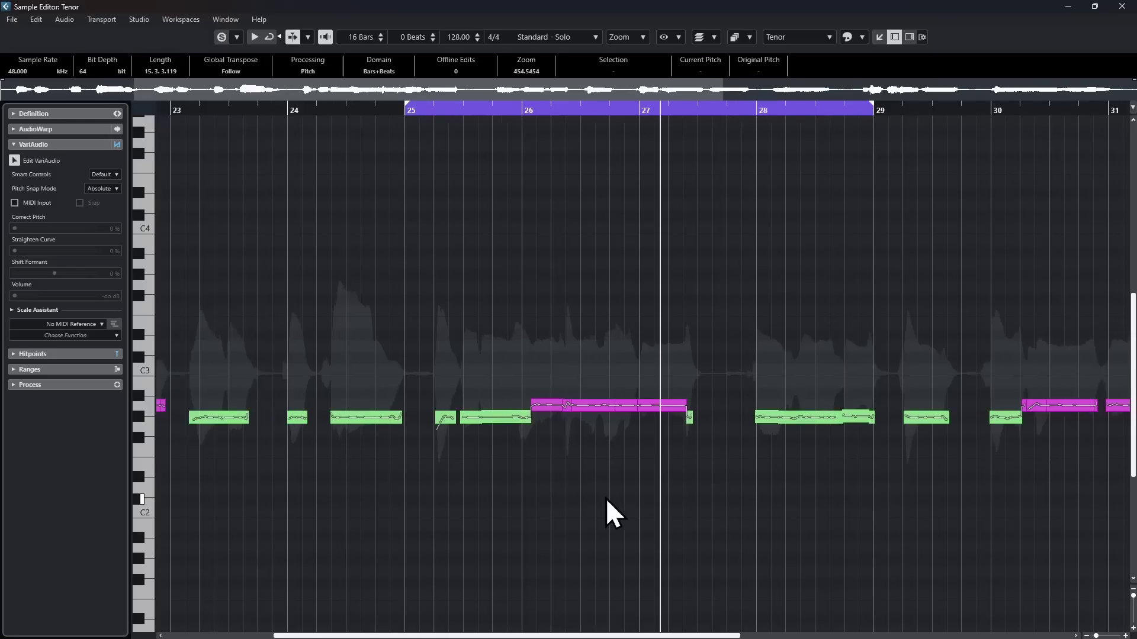
click(505, 407)
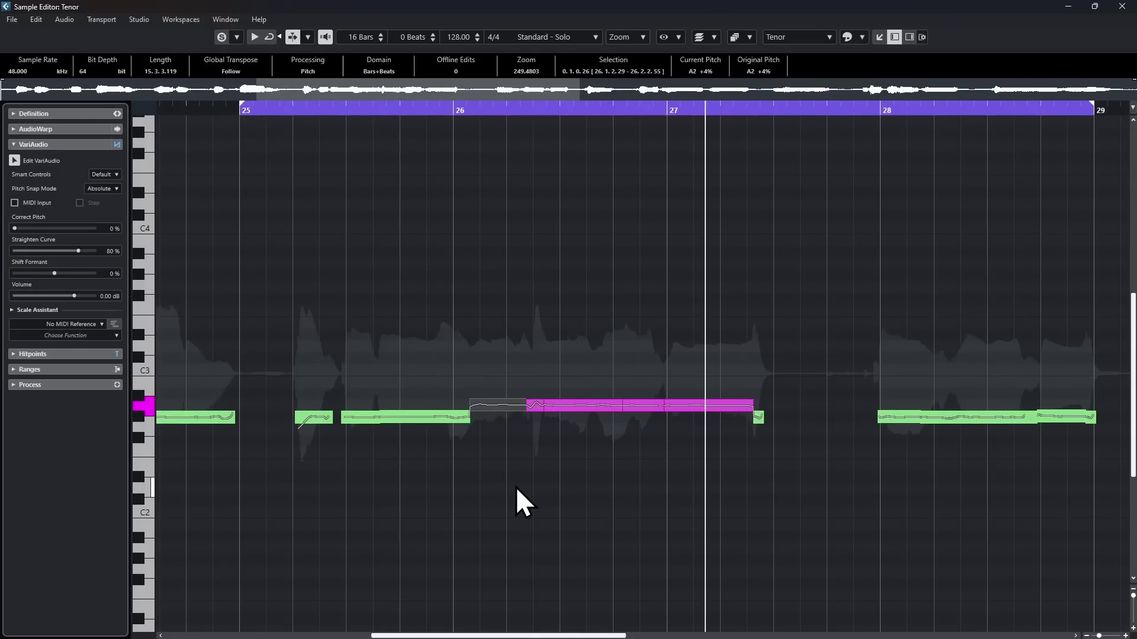
key(Right)
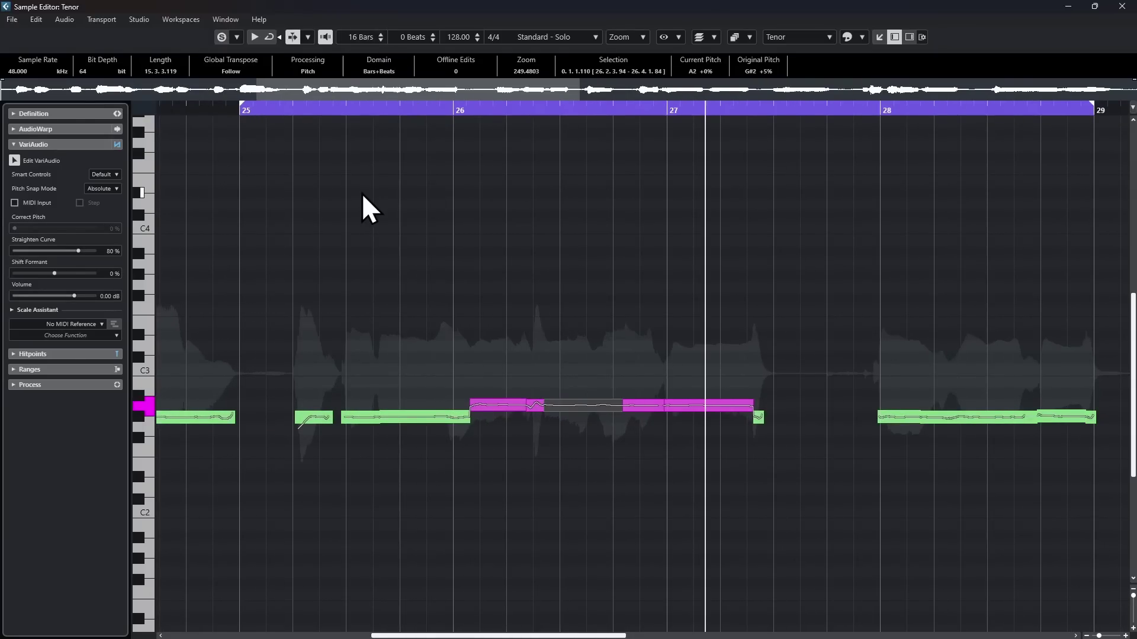
key(Right)
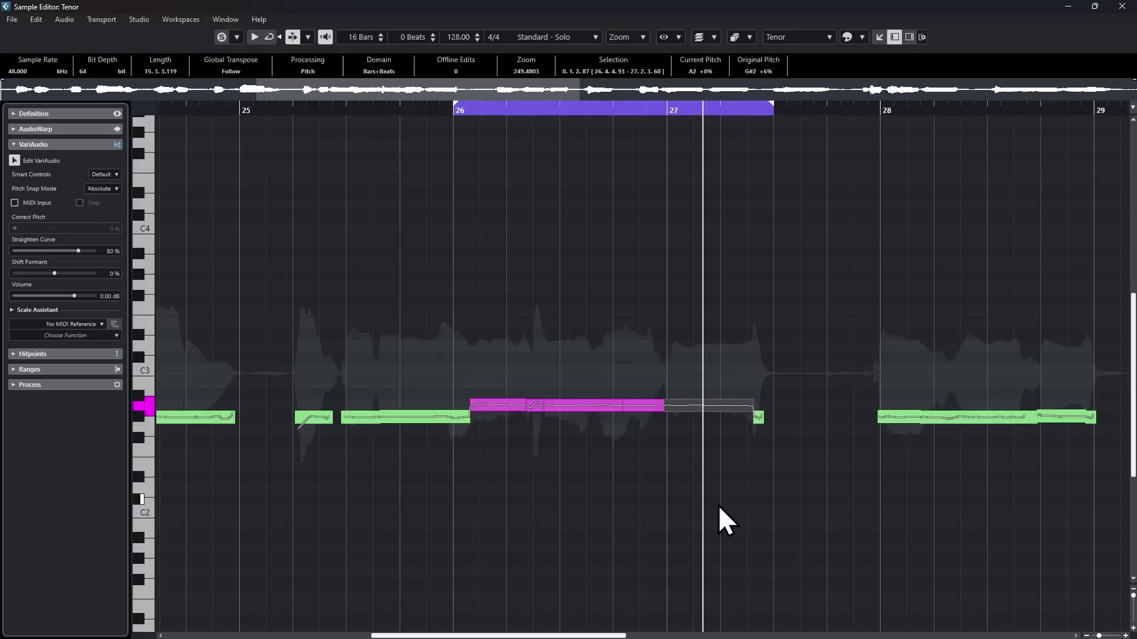
Step: Move the selected Tenor segment to B2 and audition it from bar 26 along with the Soprano and Alto parts
key(Up)
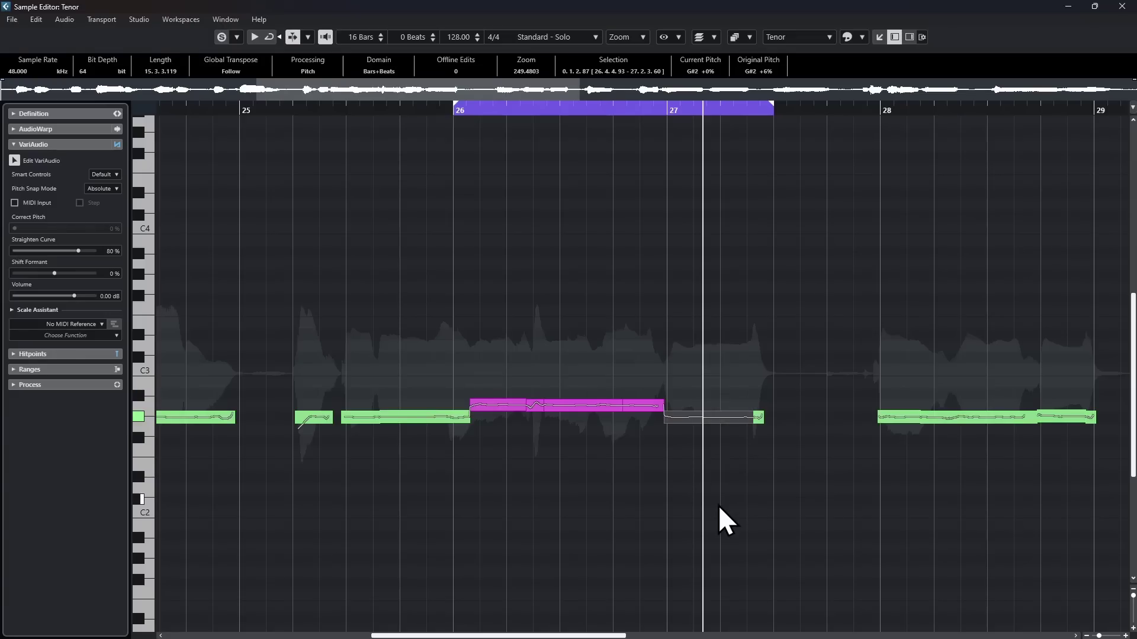
key(Up)
key(space)
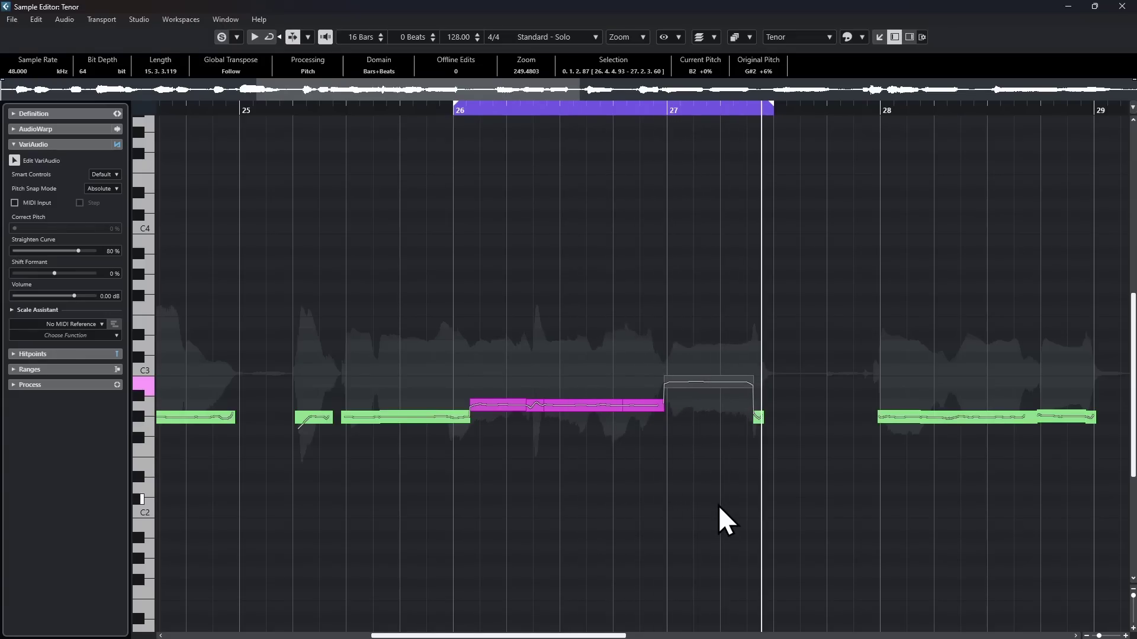
key(space)
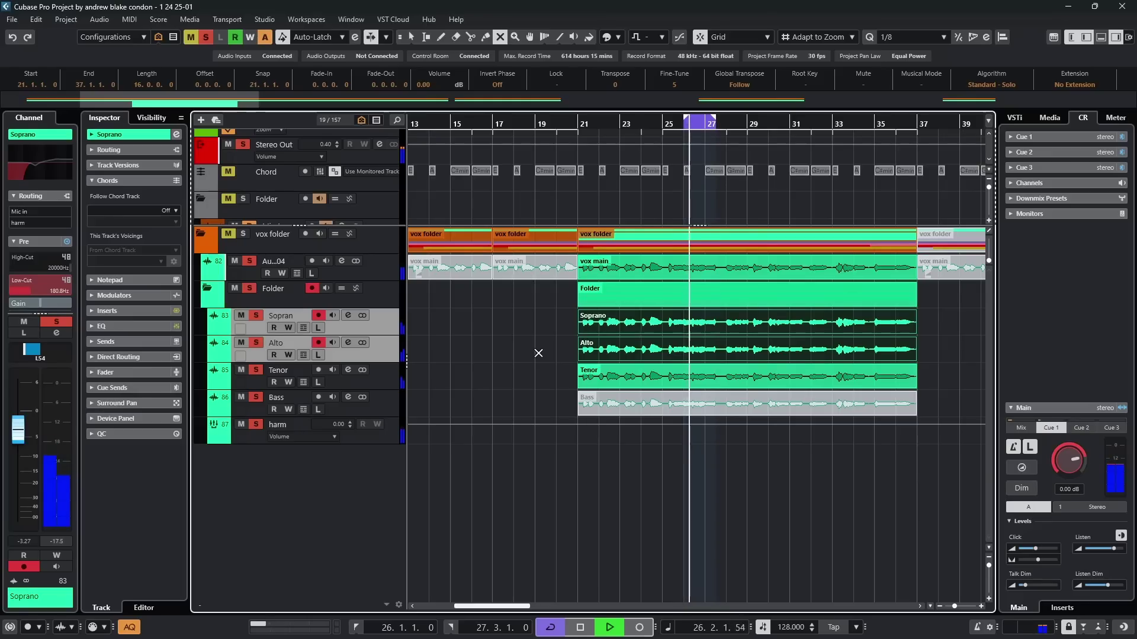
key(space)
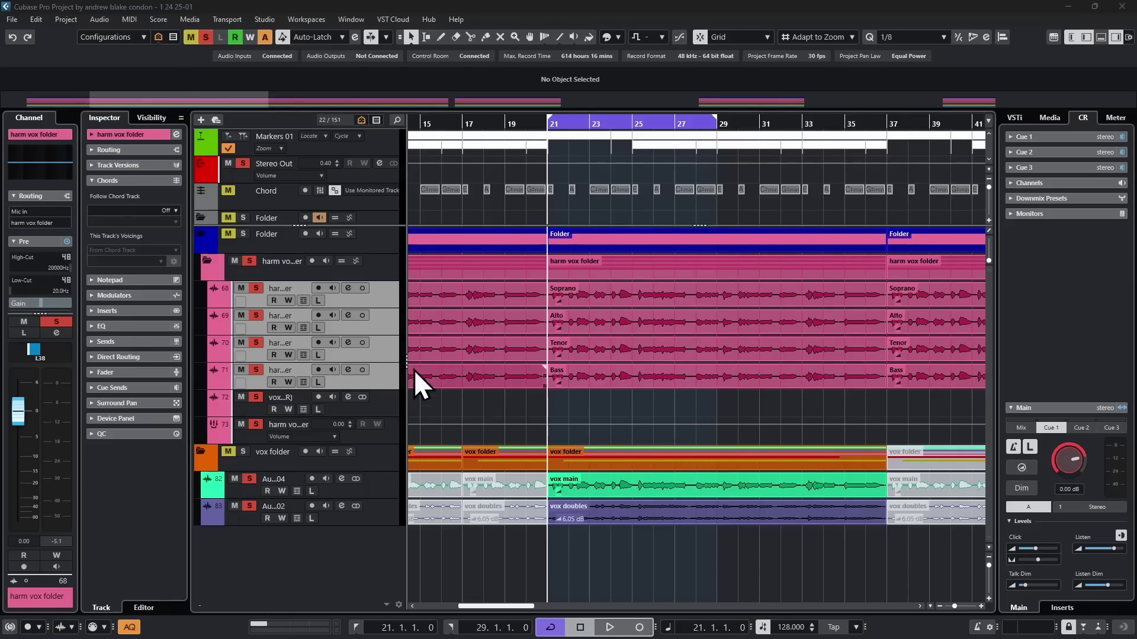
Step: Play from bar 21 and switch the harm vox folder between muted and soloed to compare the vocals with and without harmonies
click(232, 262)
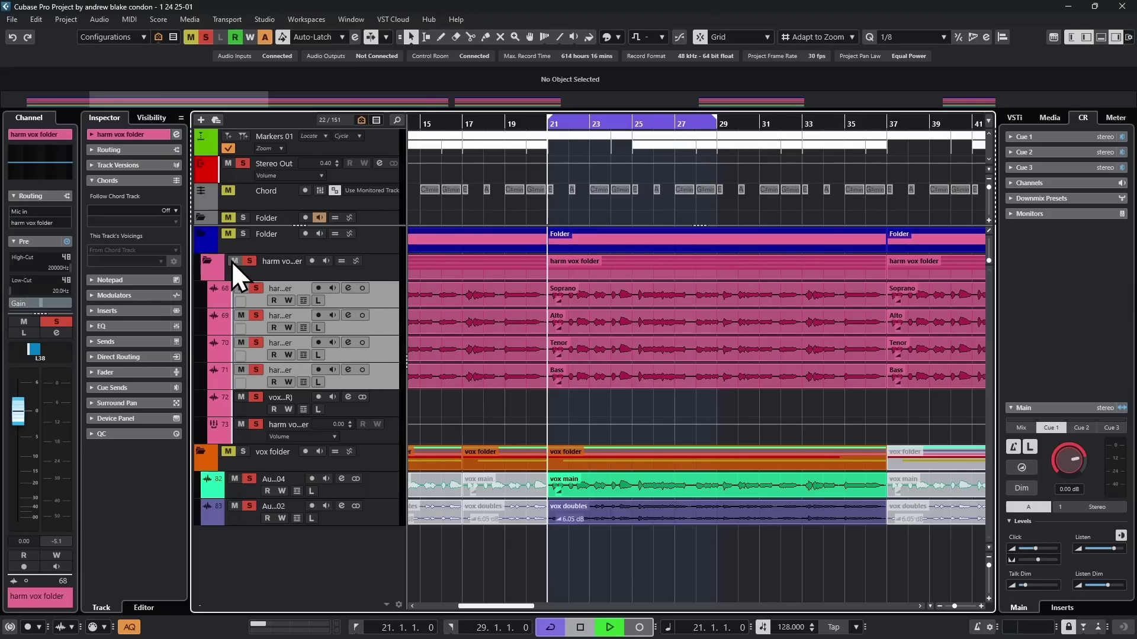
key(space)
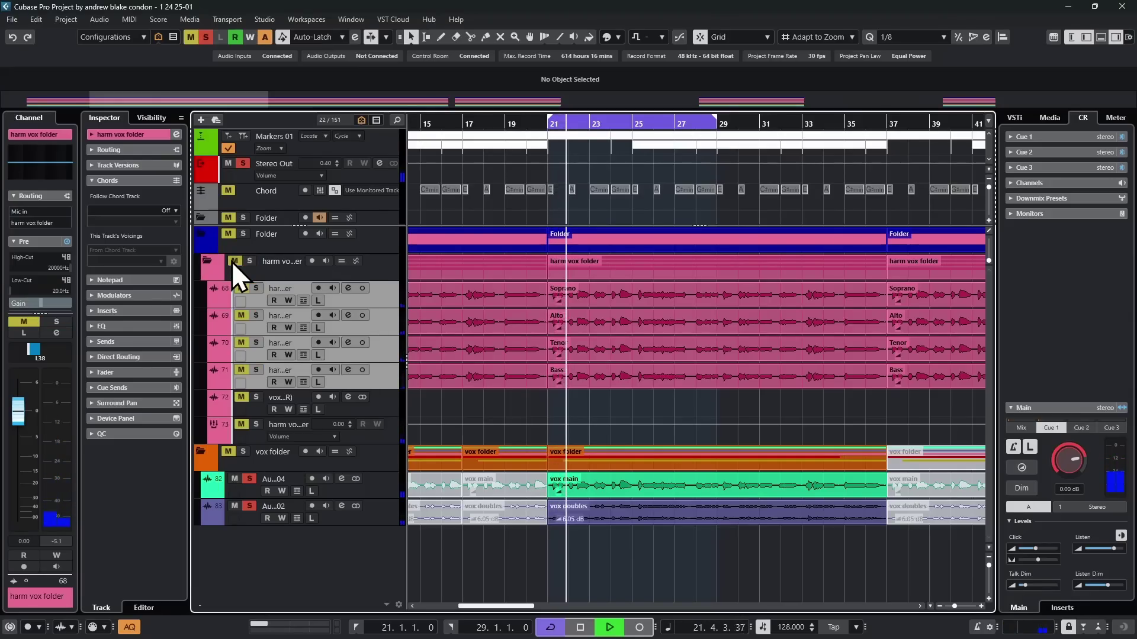
click(232, 261)
click(232, 261)
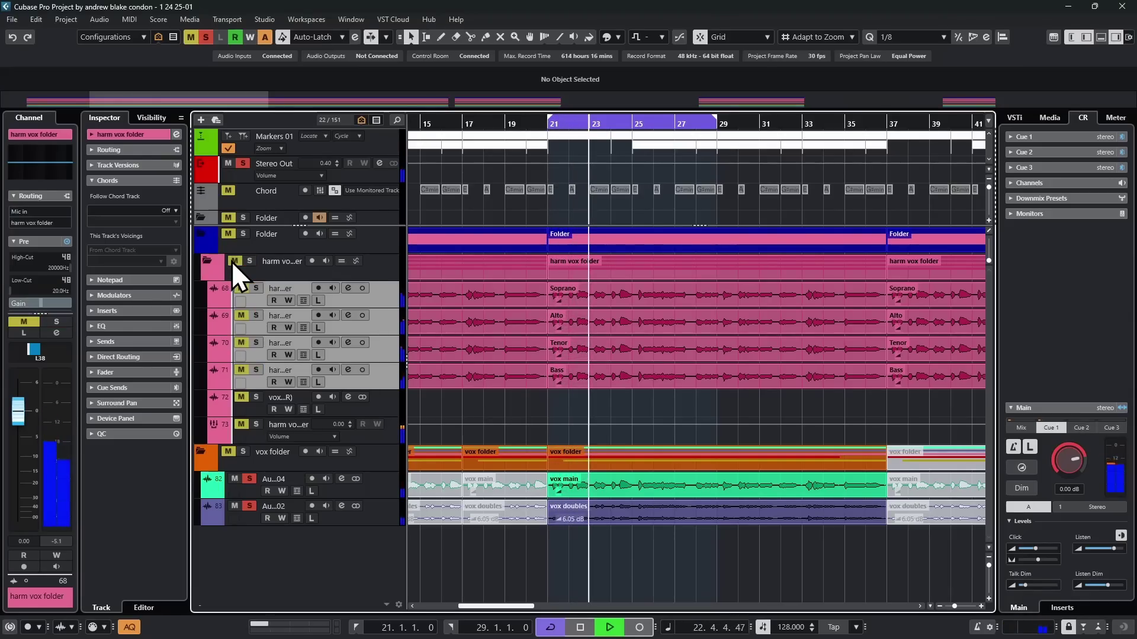
click(232, 261)
key(s)
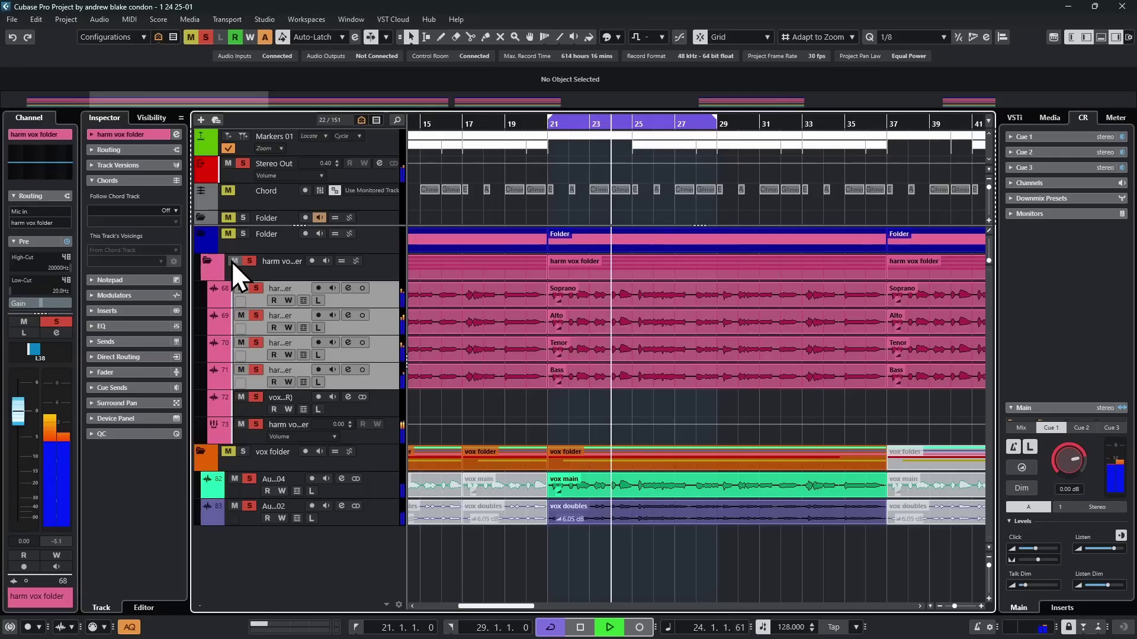
click(232, 261)
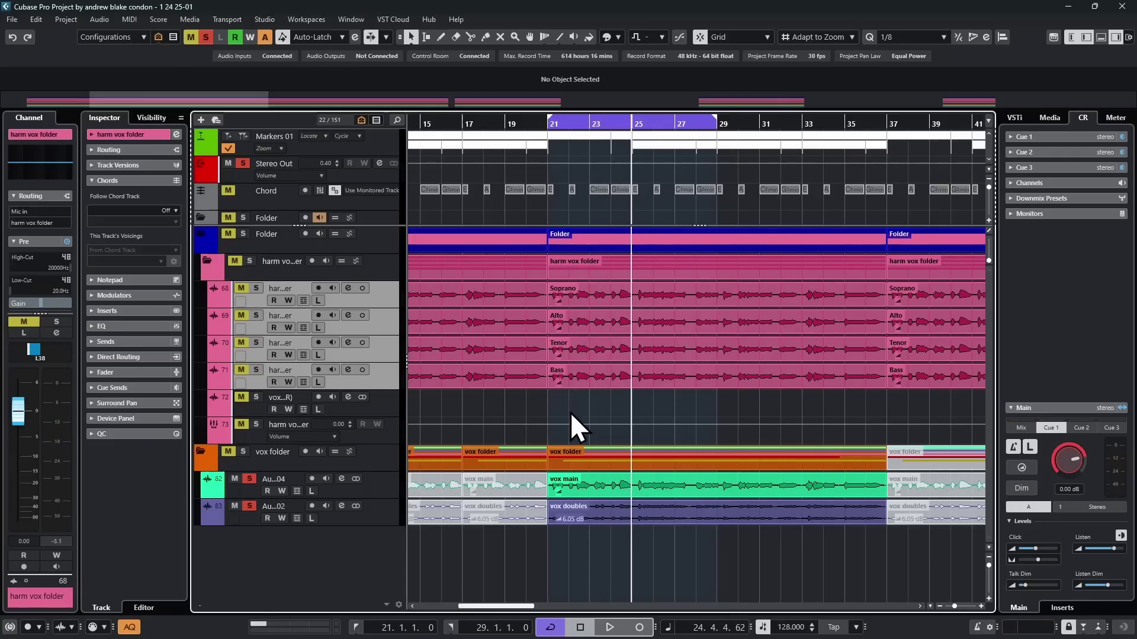
Step: Show the mute automation of the harm vox folder channel and solo the harmony tracks again
key(a)
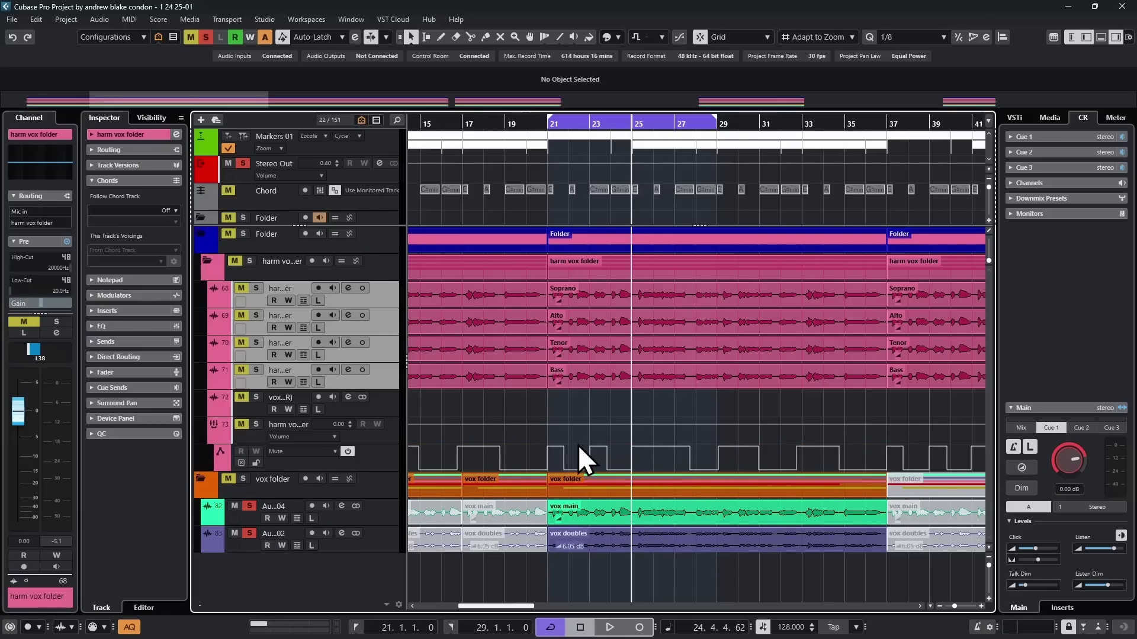
key(m)
key(s)
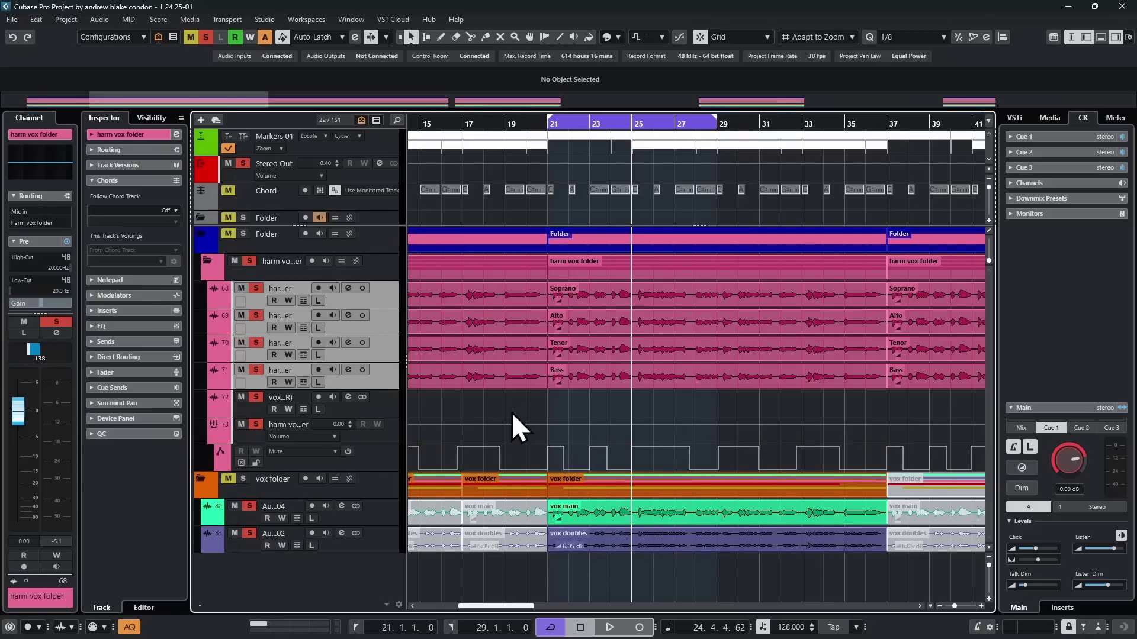
Step: Select all harm vox folder tracks with their mute automation and review their Render in Place settings
click(374, 457)
shift+click(387, 300)
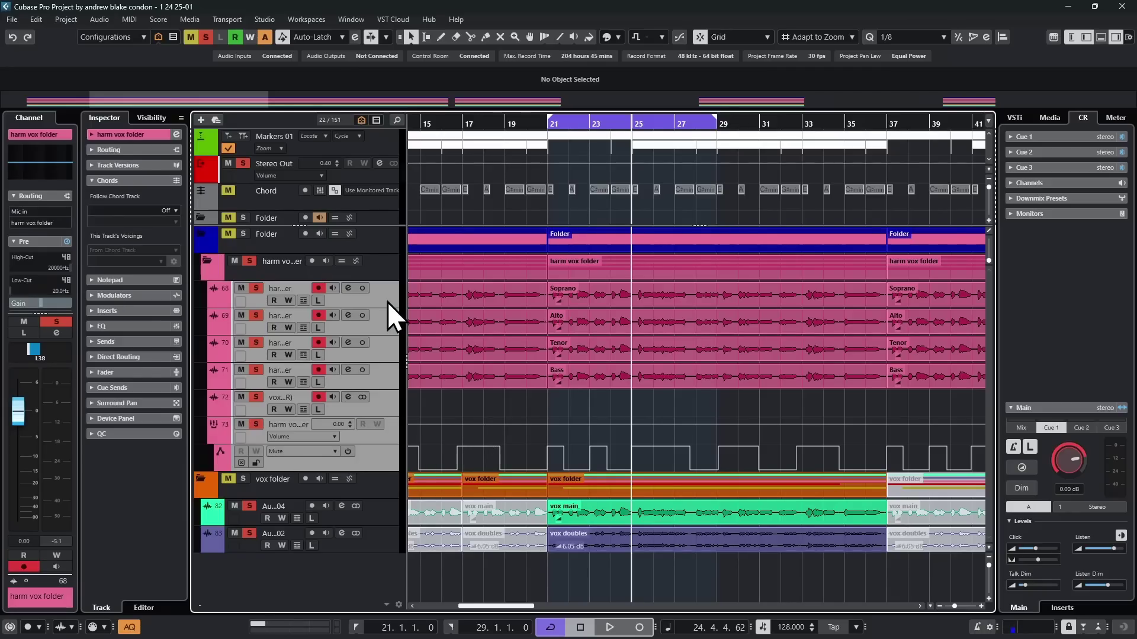
click(36, 19)
mouse_move(214, 147)
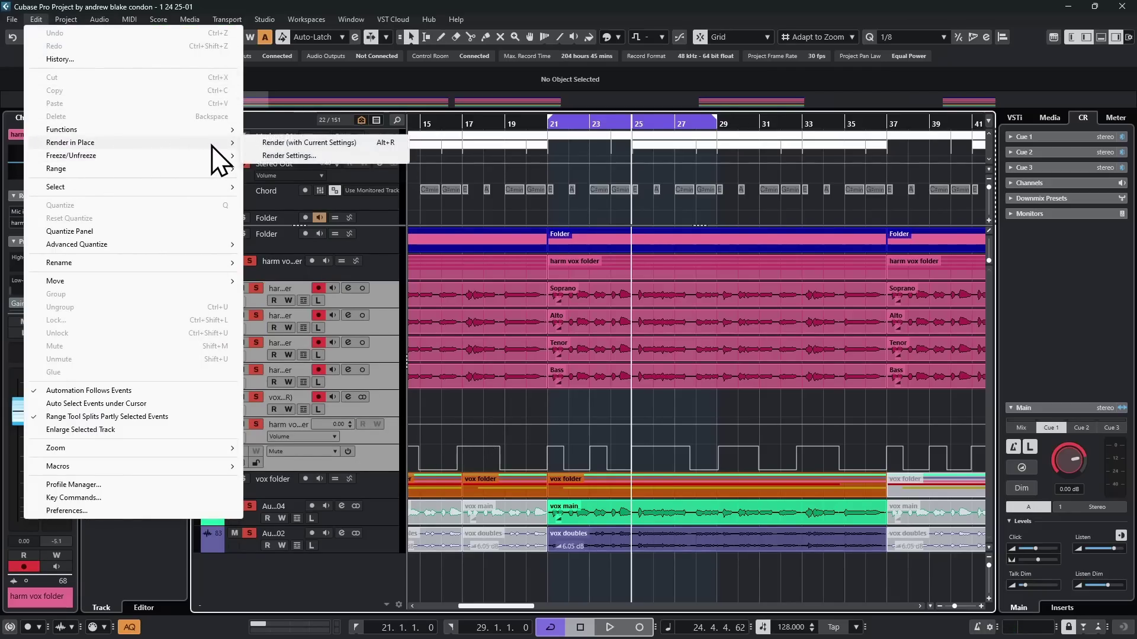
click(289, 155)
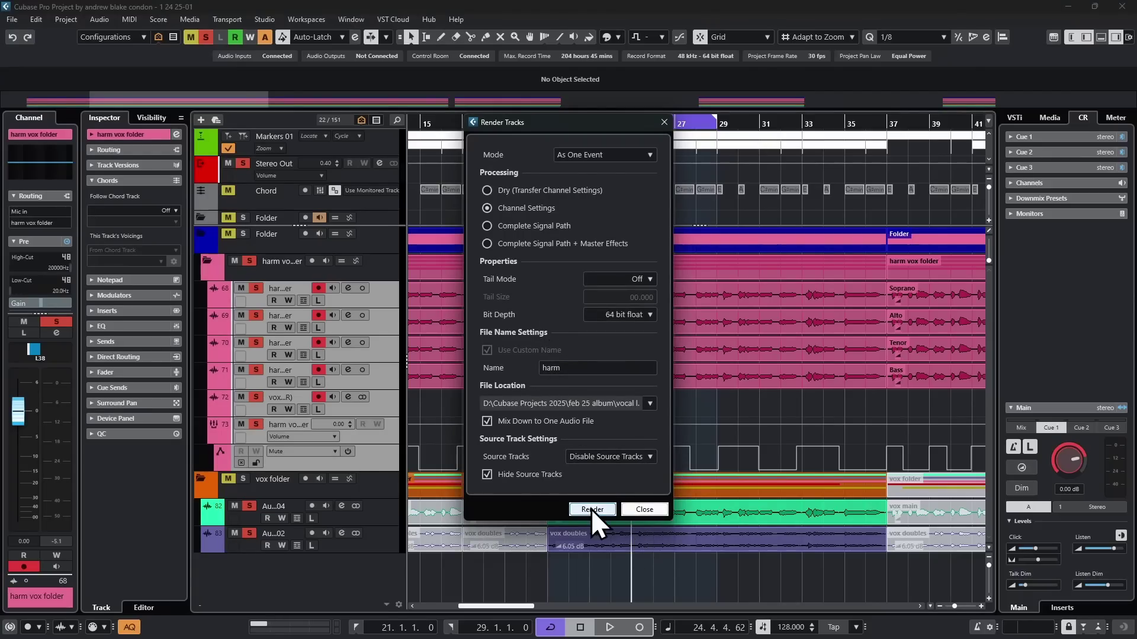
click(638, 510)
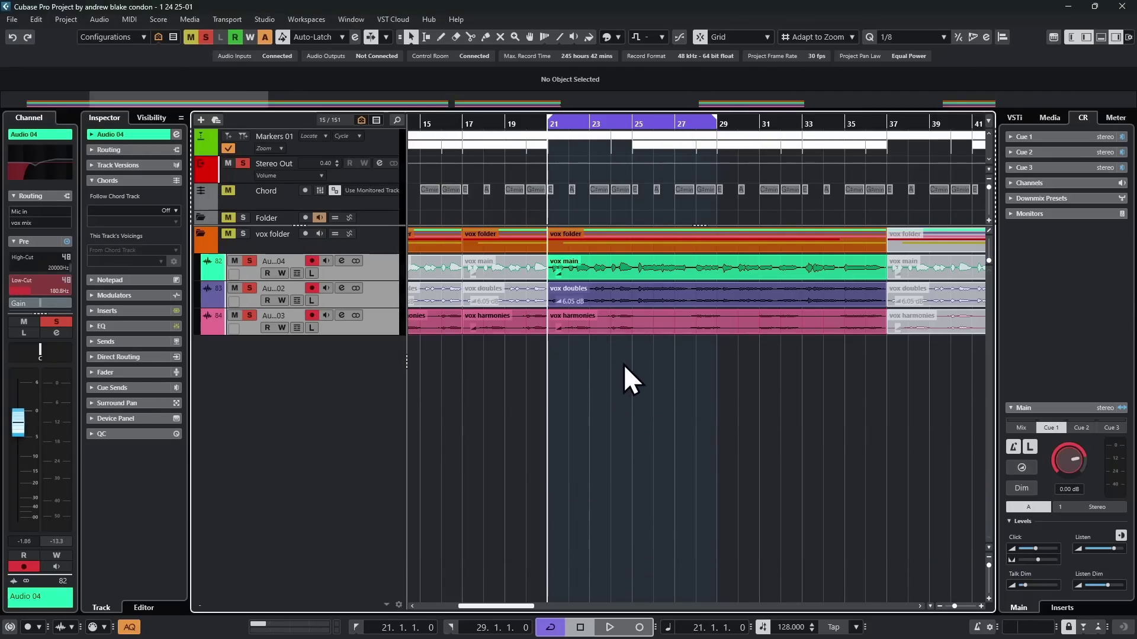
Step: Audition the Nexus 01 03 MIDI chord part over the loop from bar 27 to 31
click(666, 325)
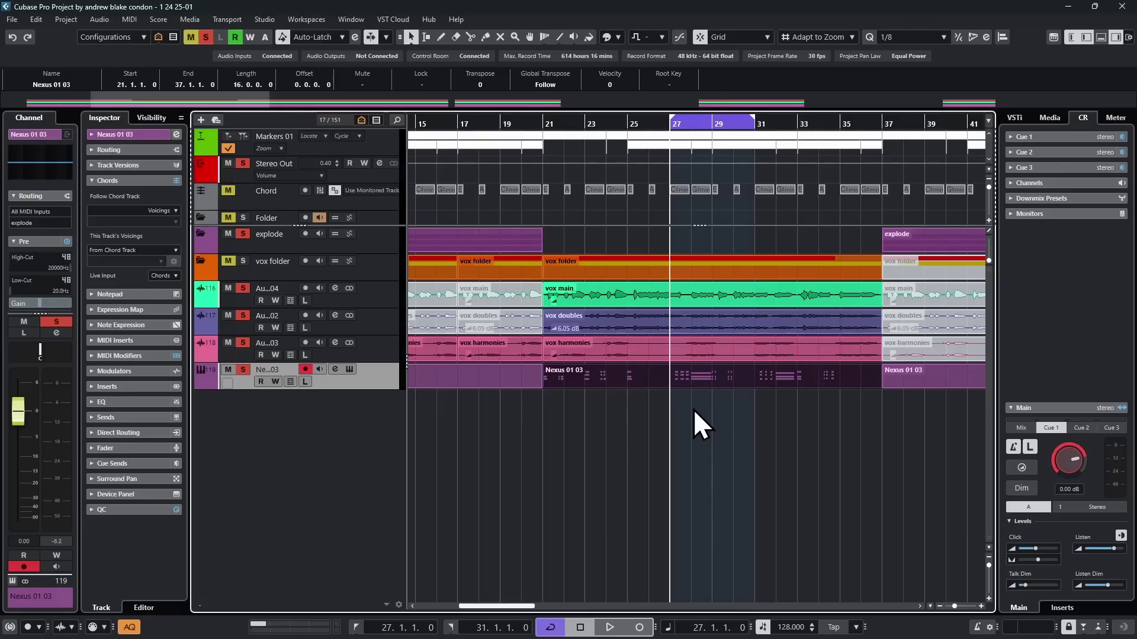
key(space)
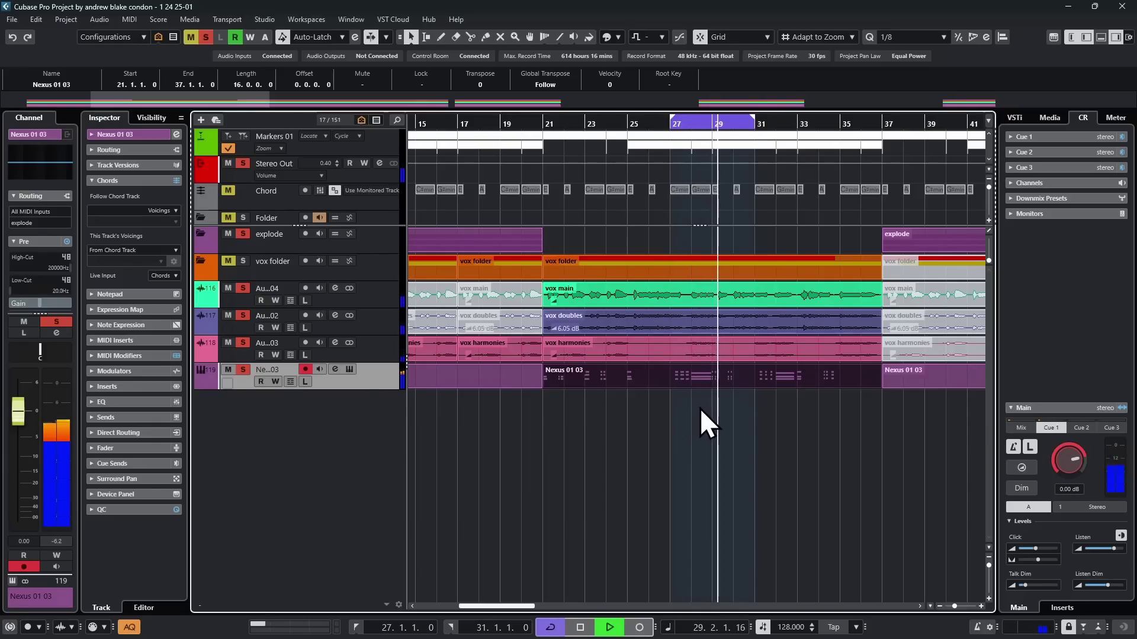
key(space)
click(669, 402)
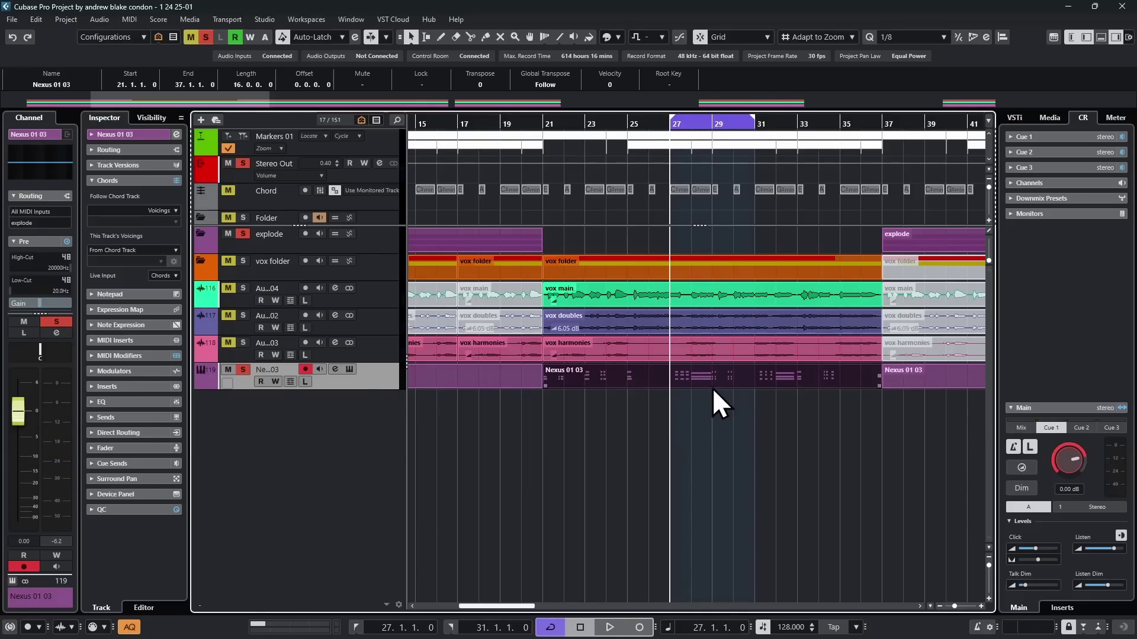
key(space)
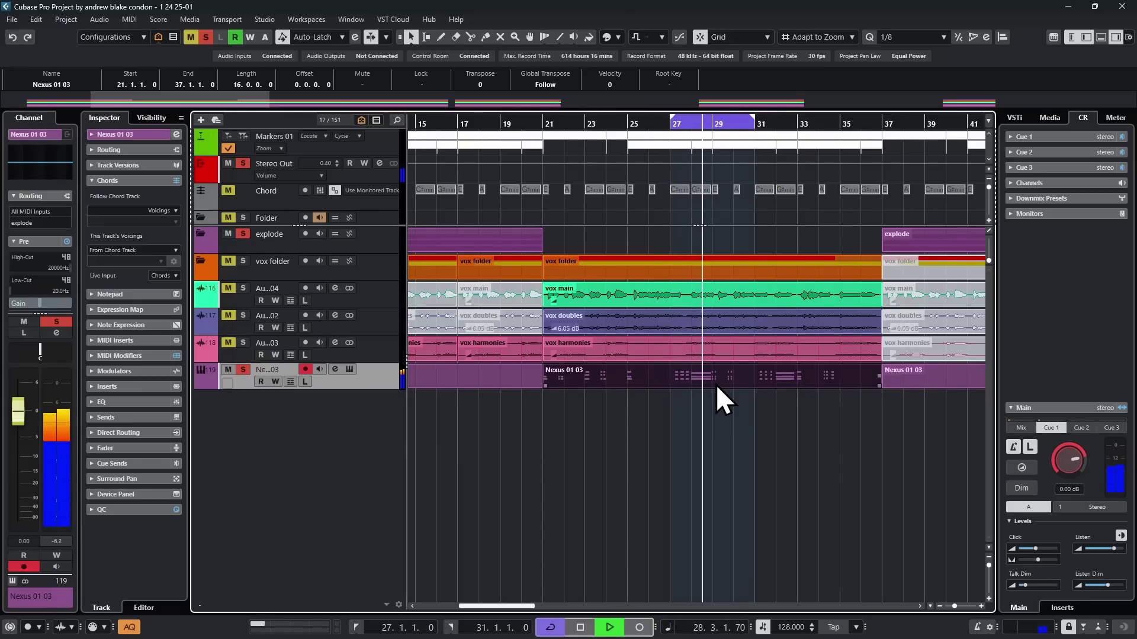
key(space)
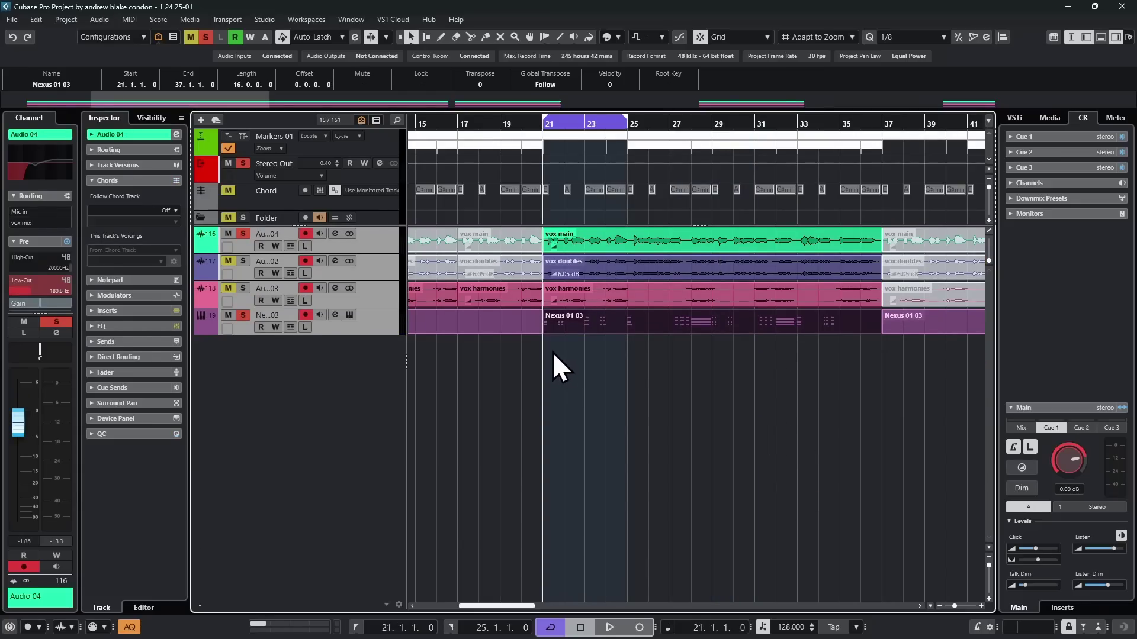
Step: Audition the Nexus 01 03 part from bar 21 and examine its chord notes in the Key Editor
key(space)
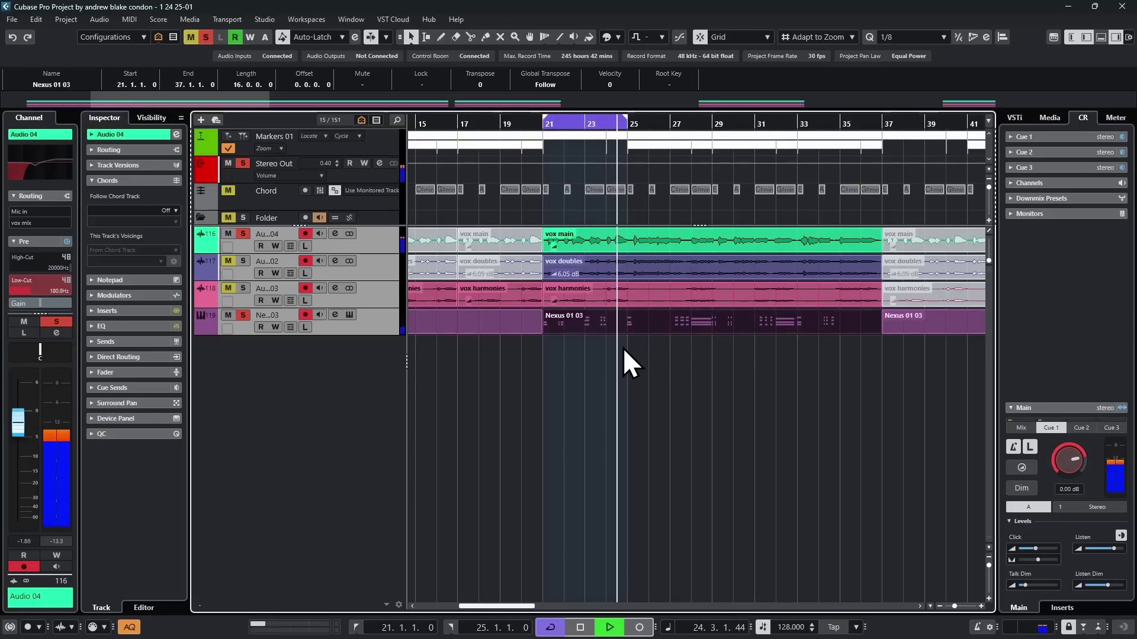
key(Return)
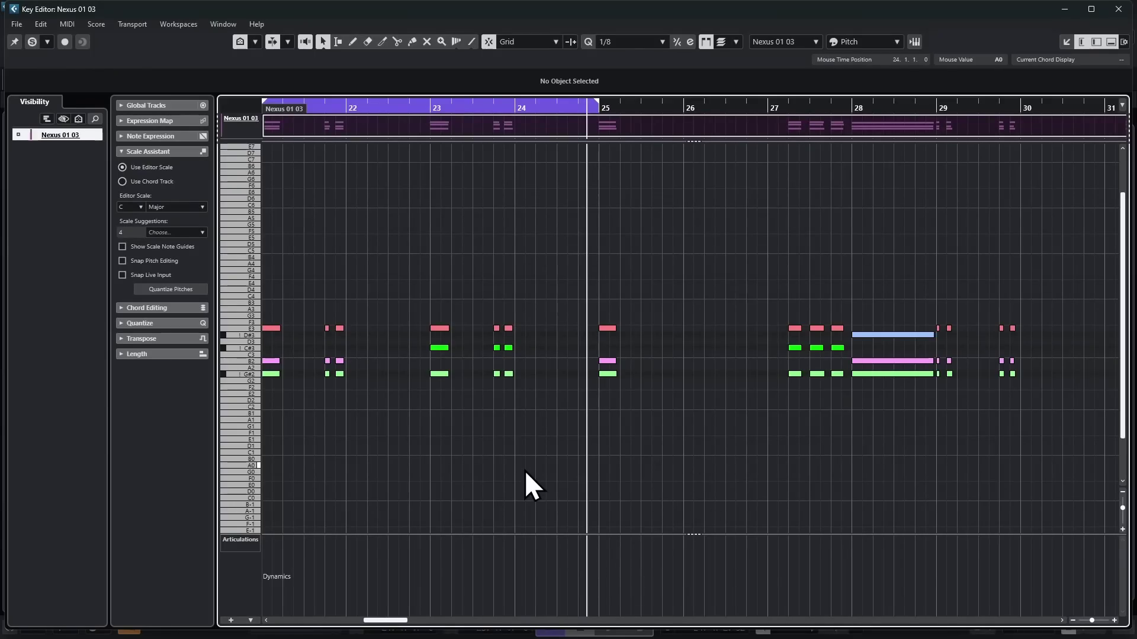
key(Return)
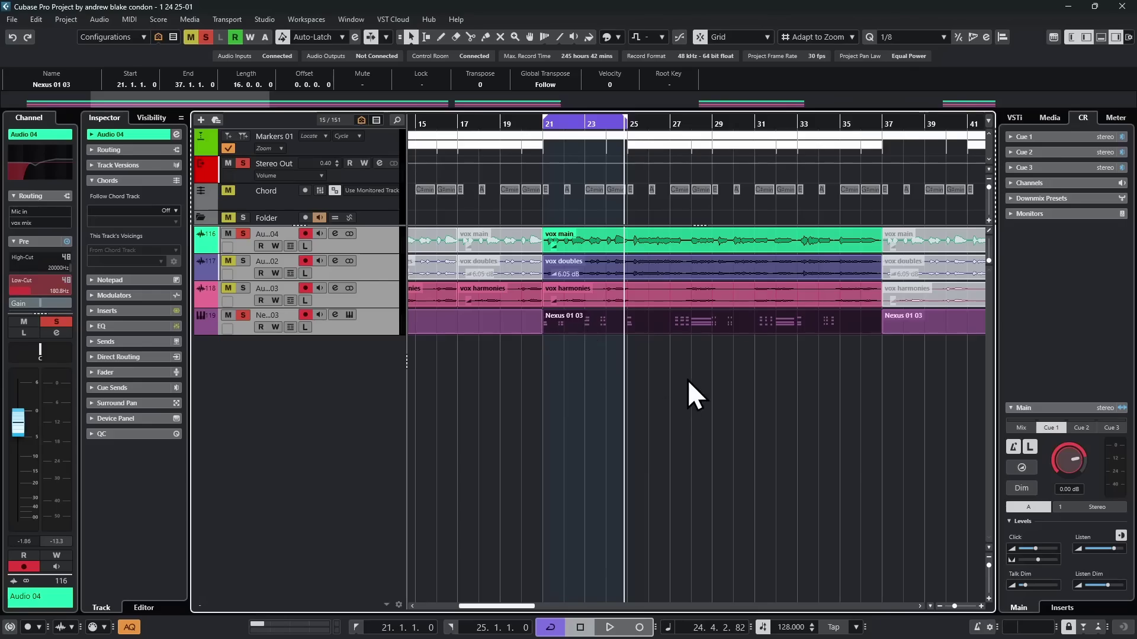
Step: Split the Nexus 01 03 chords onto three single-voice tracks and inspect each voice's bar 25 note in the Key Editor
key(ctrl+shift+e)
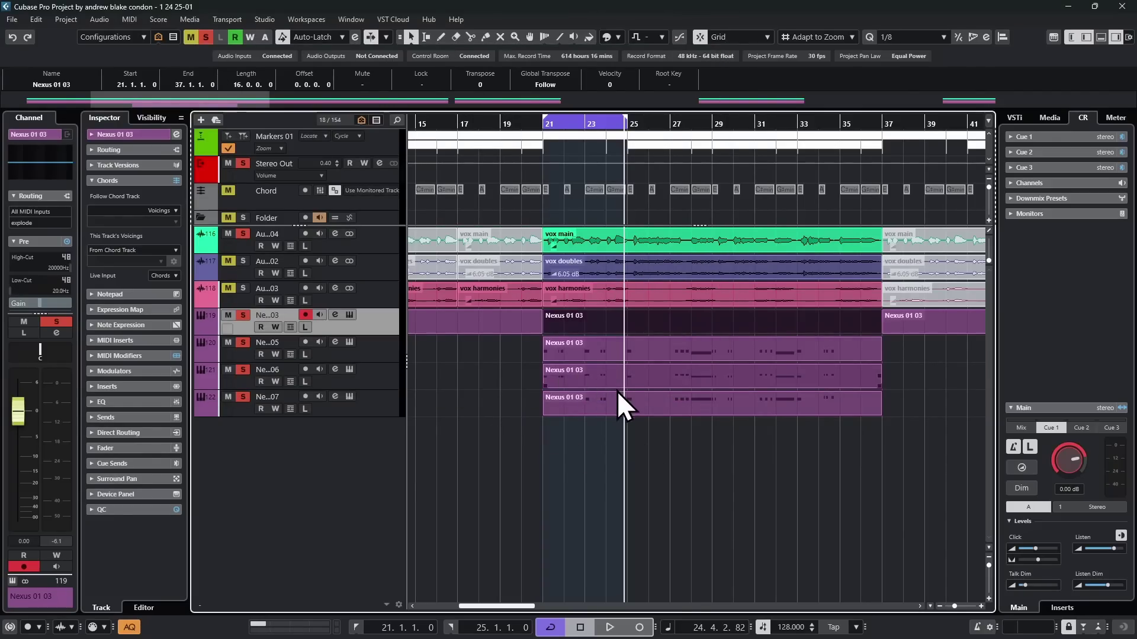
key(Return)
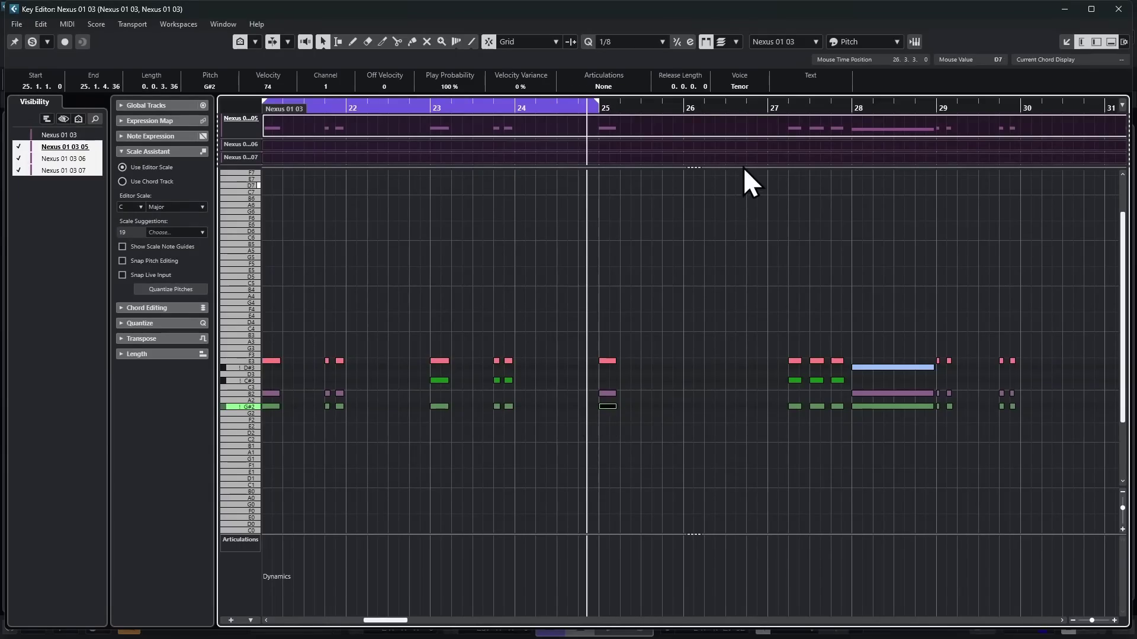
click(606, 393)
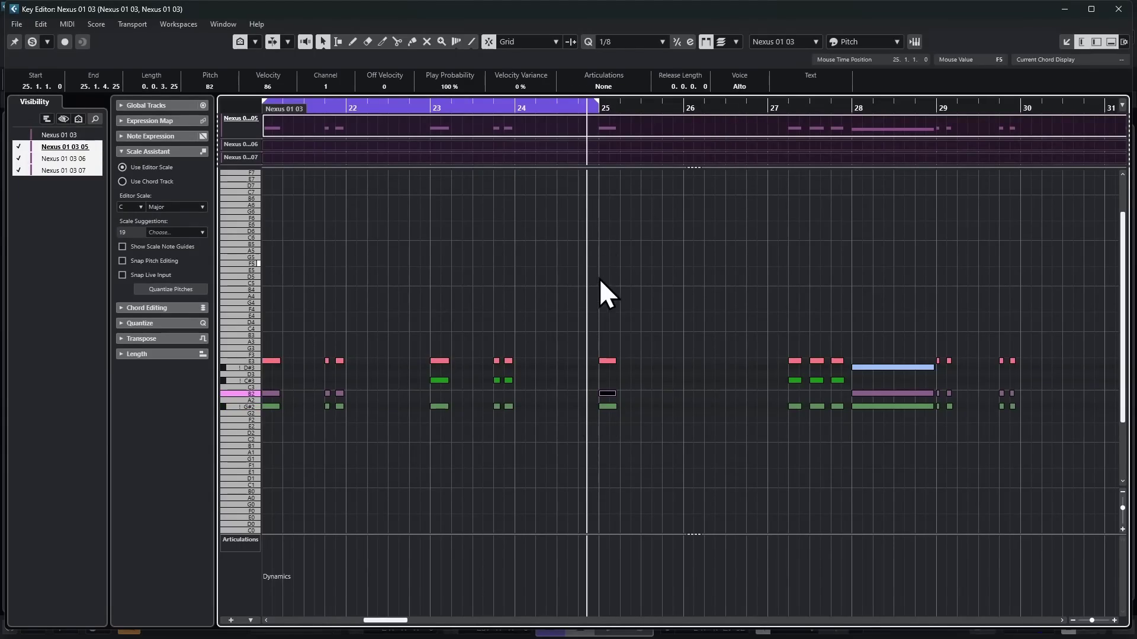
click(606, 361)
key(Return)
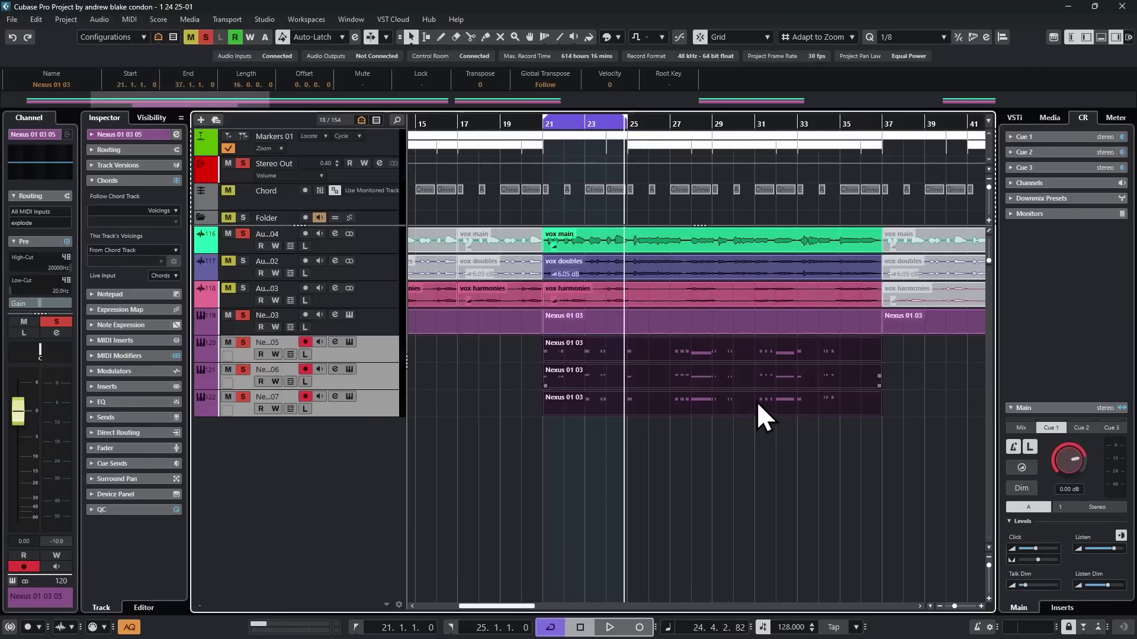
Step: Mute the three separated Nexus voice events, leaving only the uppermost one unmuted beneath the vox backgrounds
click(495, 357)
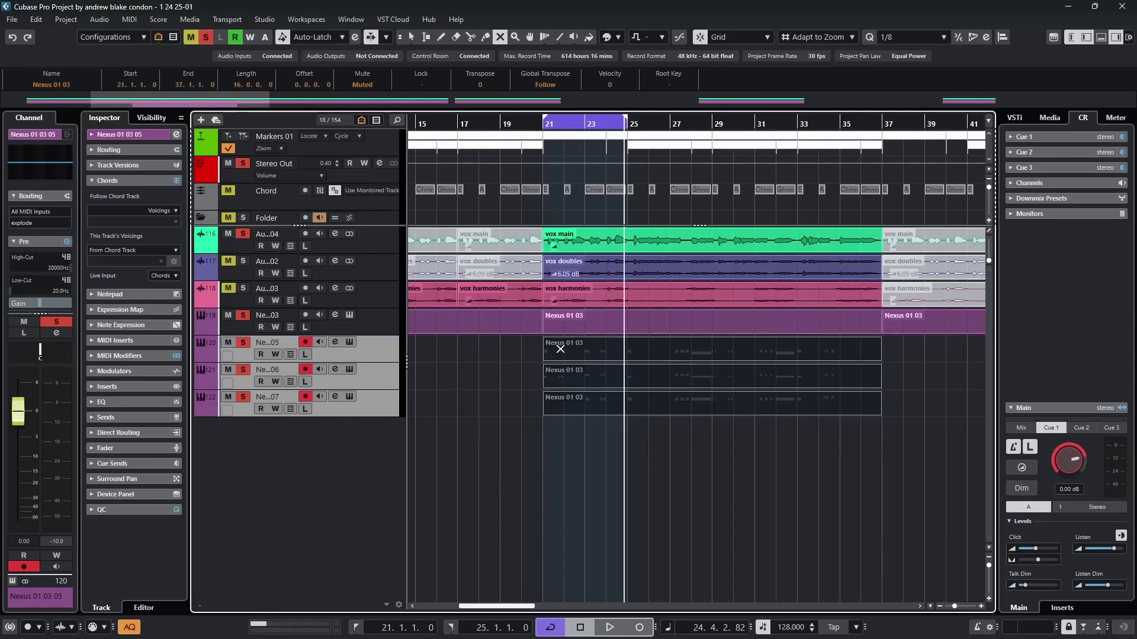
click(560, 348)
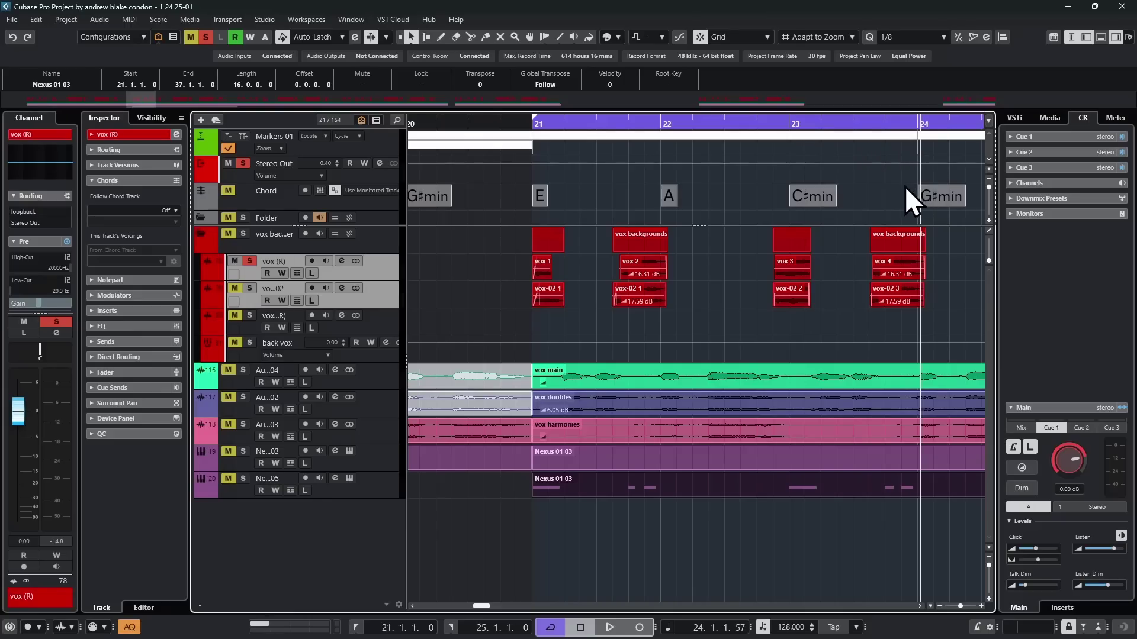
ctrl+scroll(819, 289, down, 1)
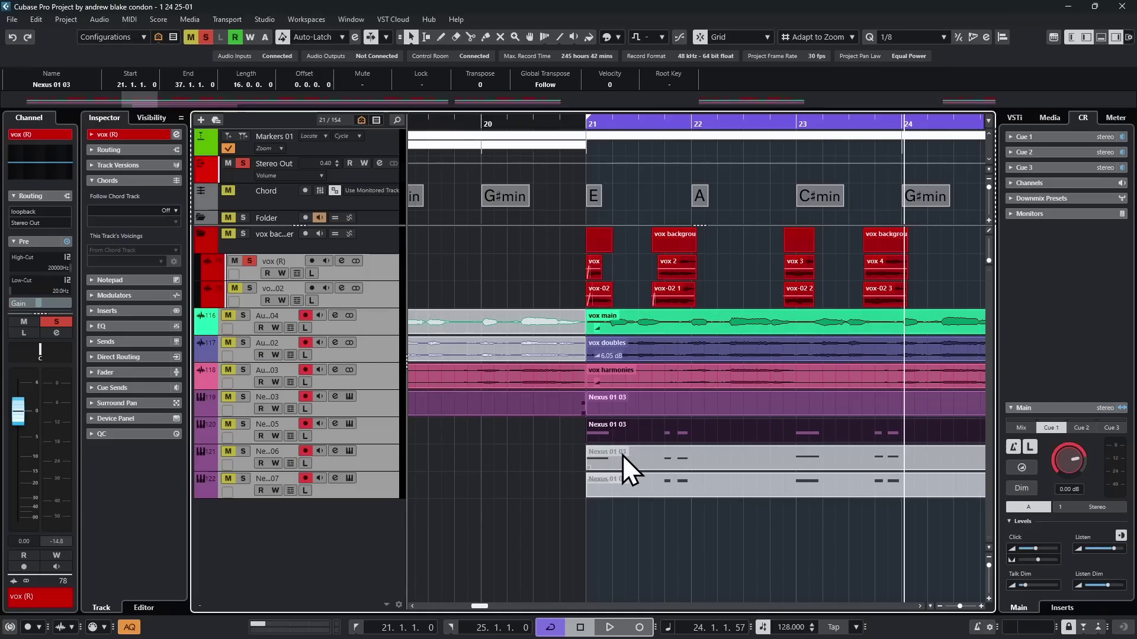
Step: Select the two muted Nexus voice events in turn and audition the vox (R) and vox (R) 02 tracks separately from bar 21
click(623, 454)
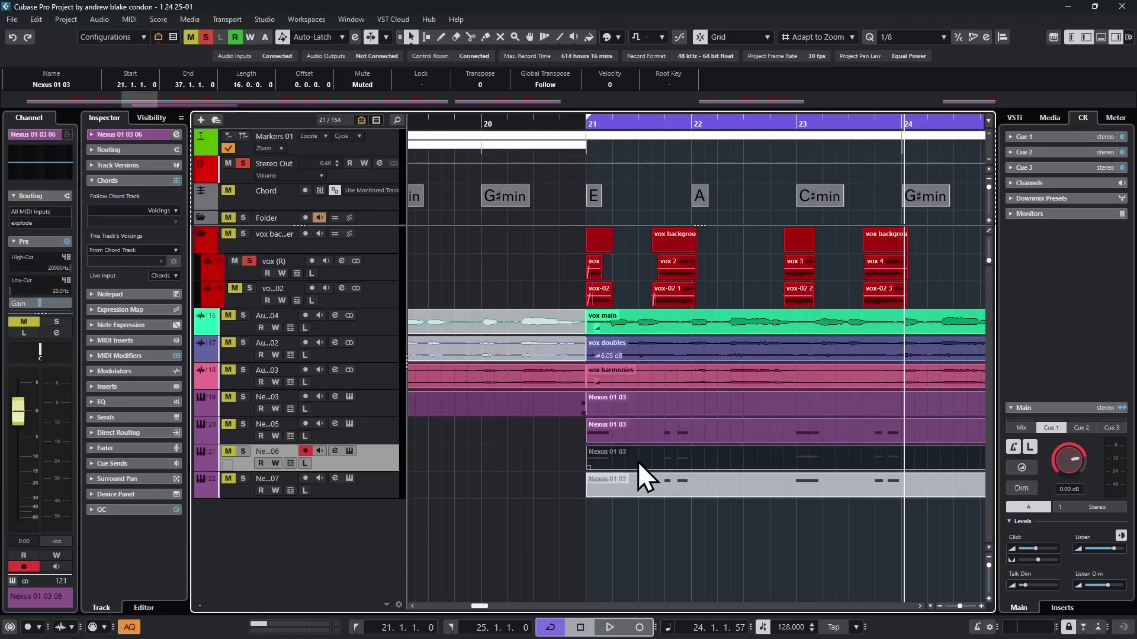
click(604, 489)
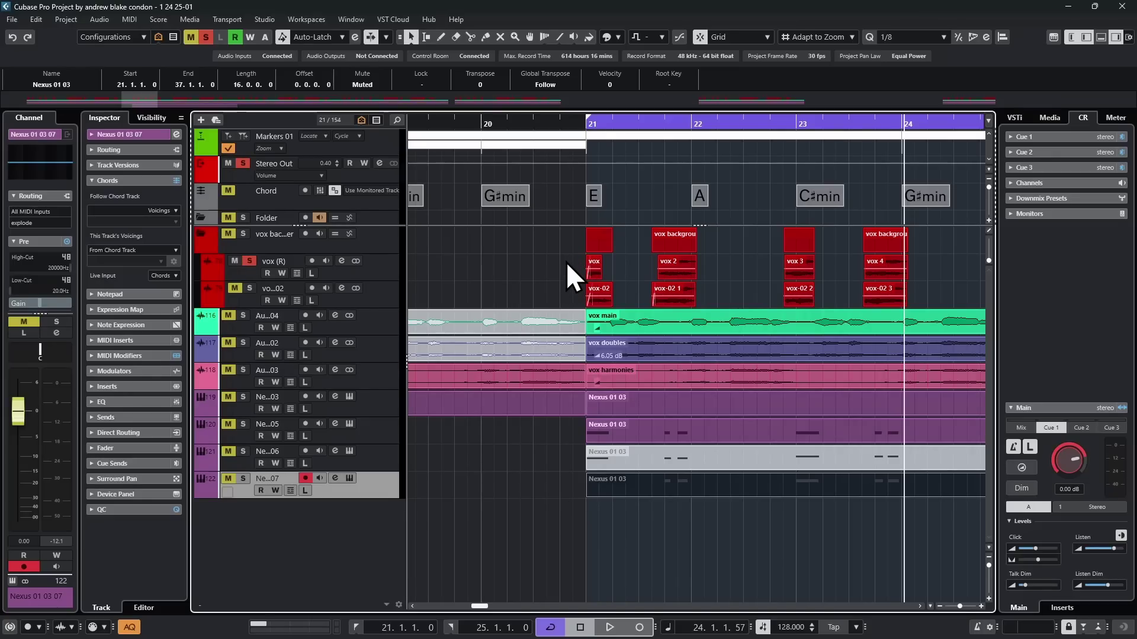
double_click(588, 124)
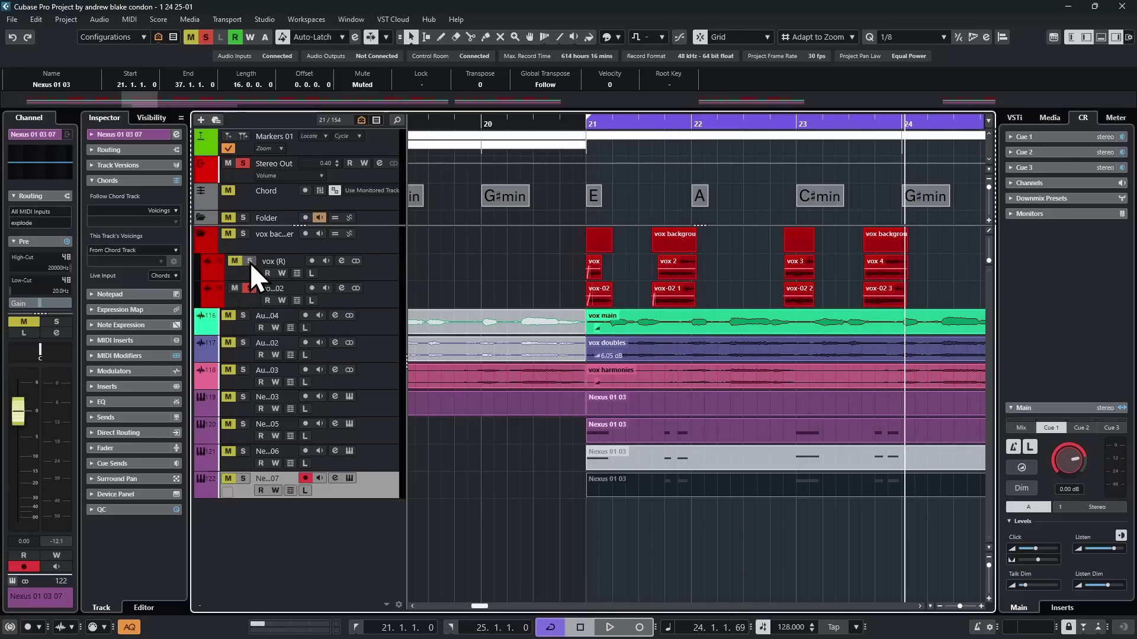
double_click(586, 124)
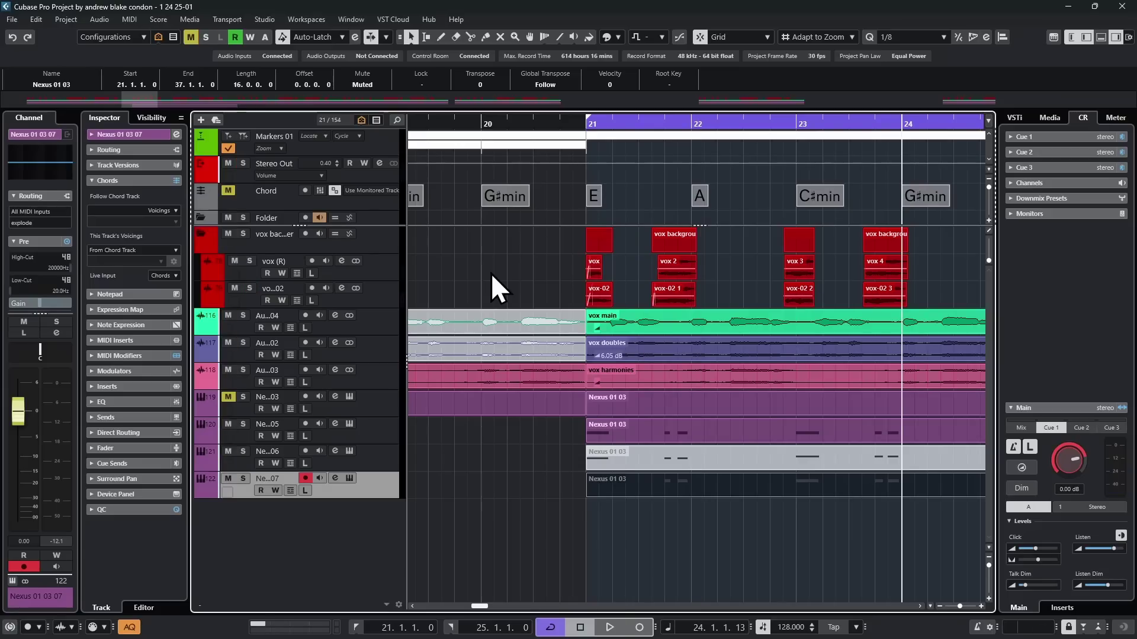
Step: Solo the two vox (R) background tracks and audition them from bar 21 alone and together with the main, doubles and harmonies
click(385, 288)
key(KP_1)
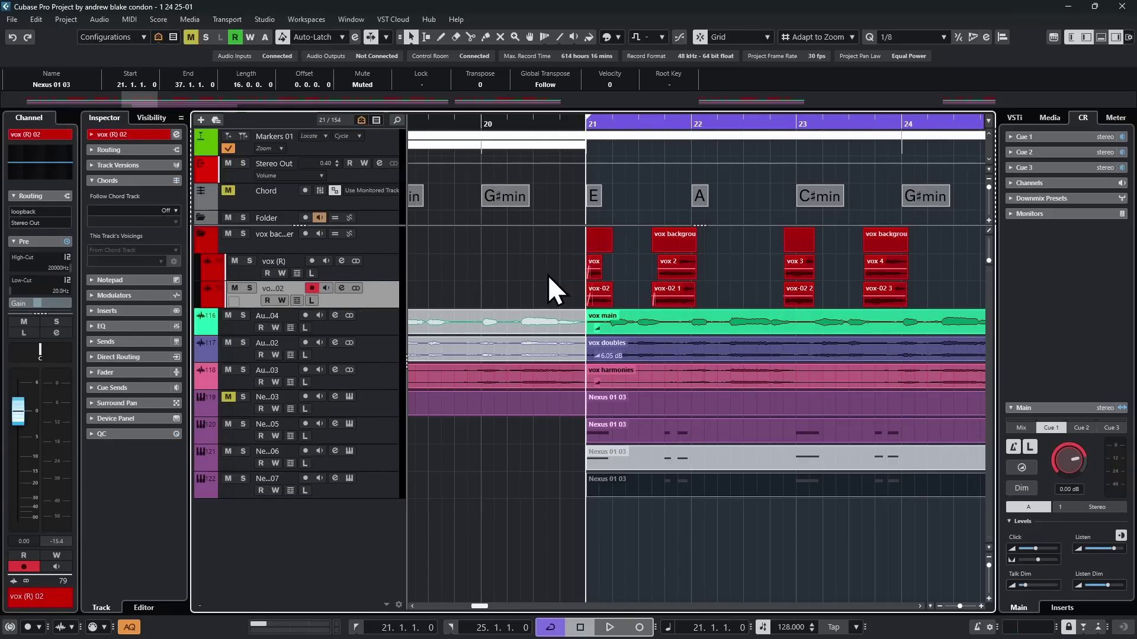
key(s)
key(space)
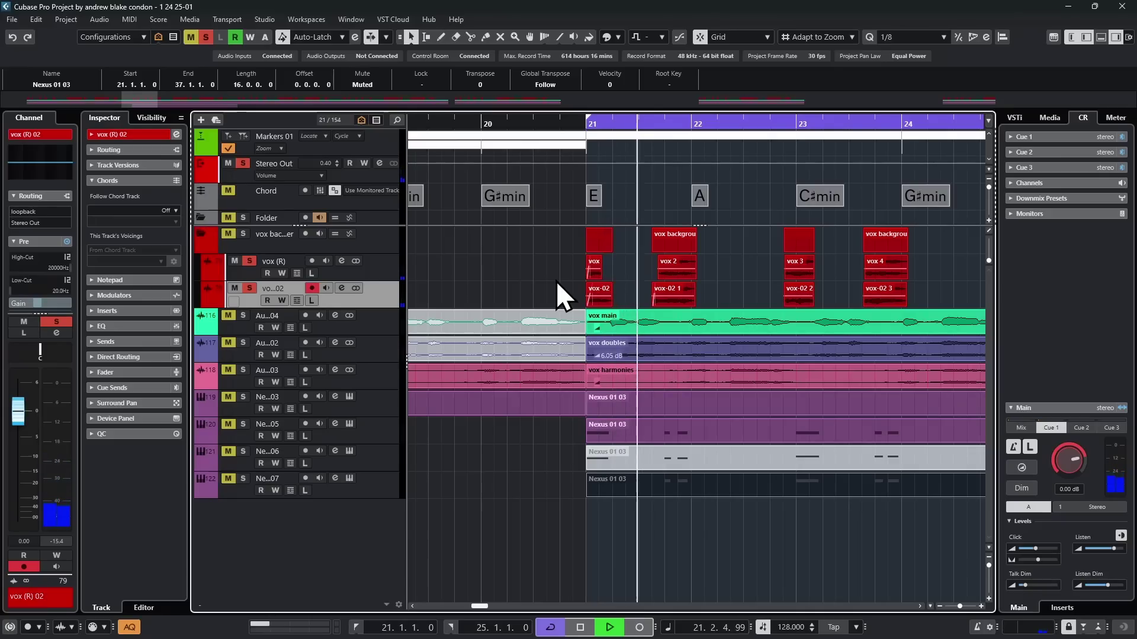
key(space)
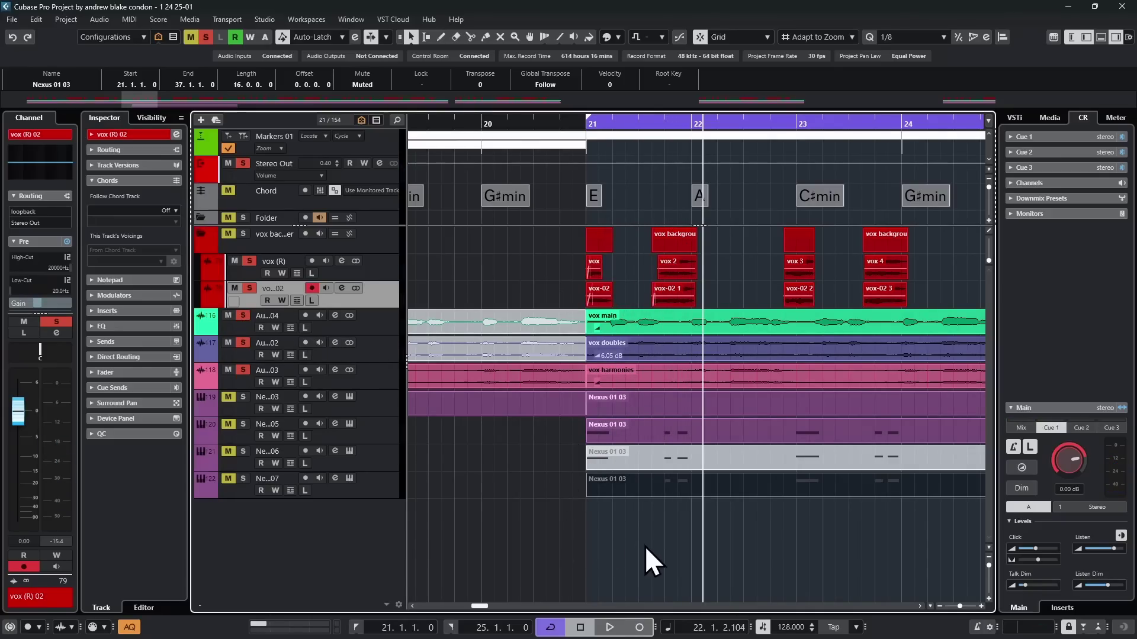
key(KP_1)
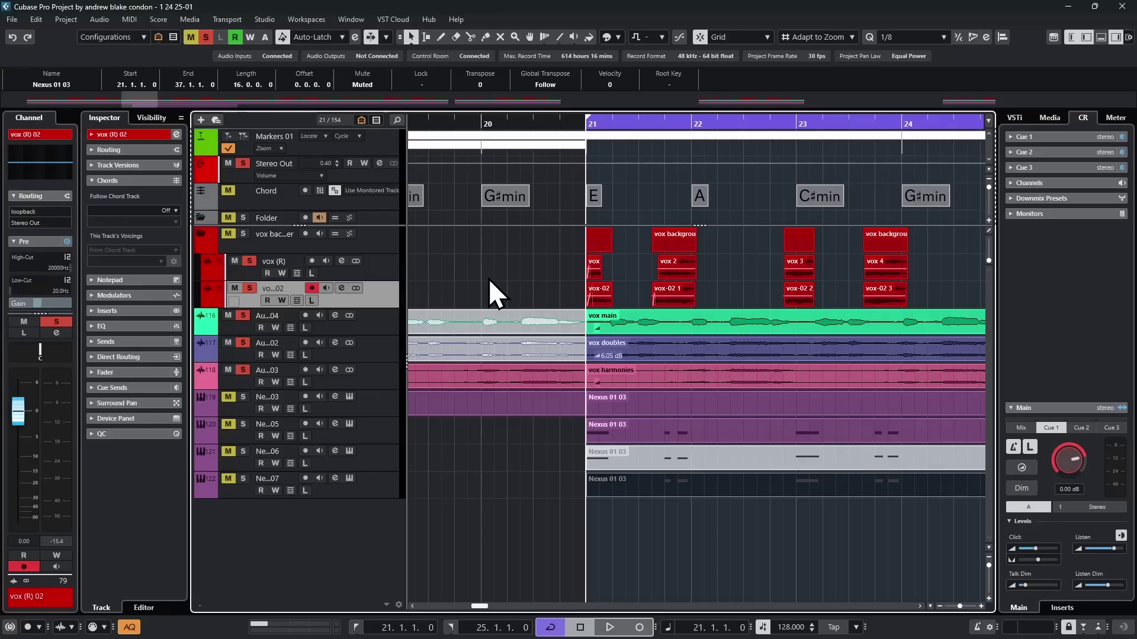
key(space)
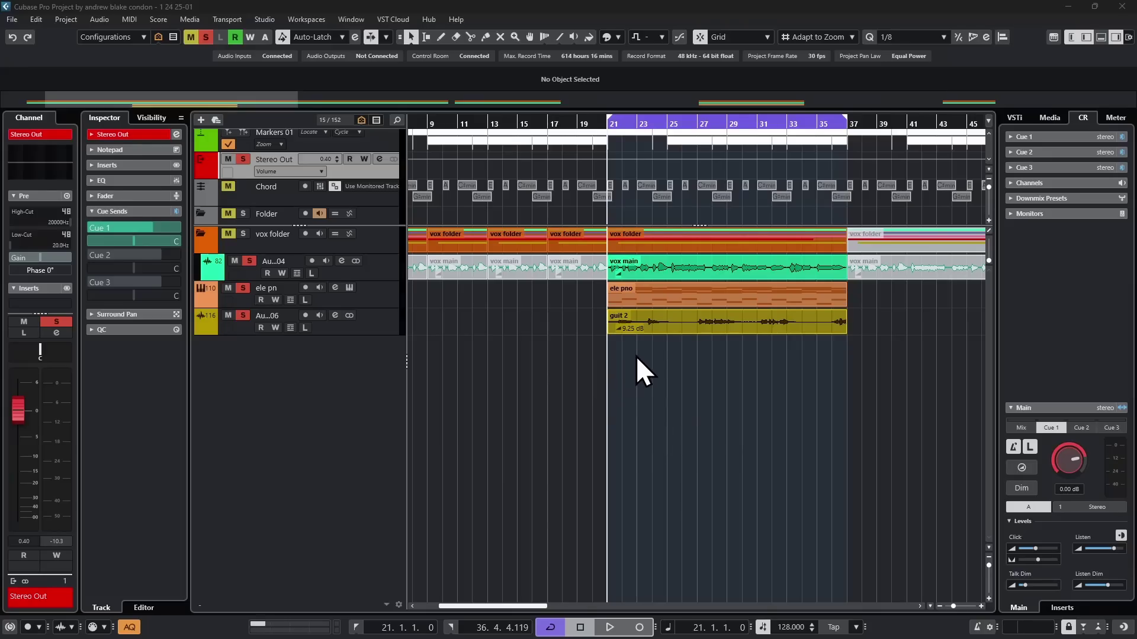
Step: Audition vox main with the ele pno and guit 2 parts from bar 21, alone and with the other vocal layers
key(space)
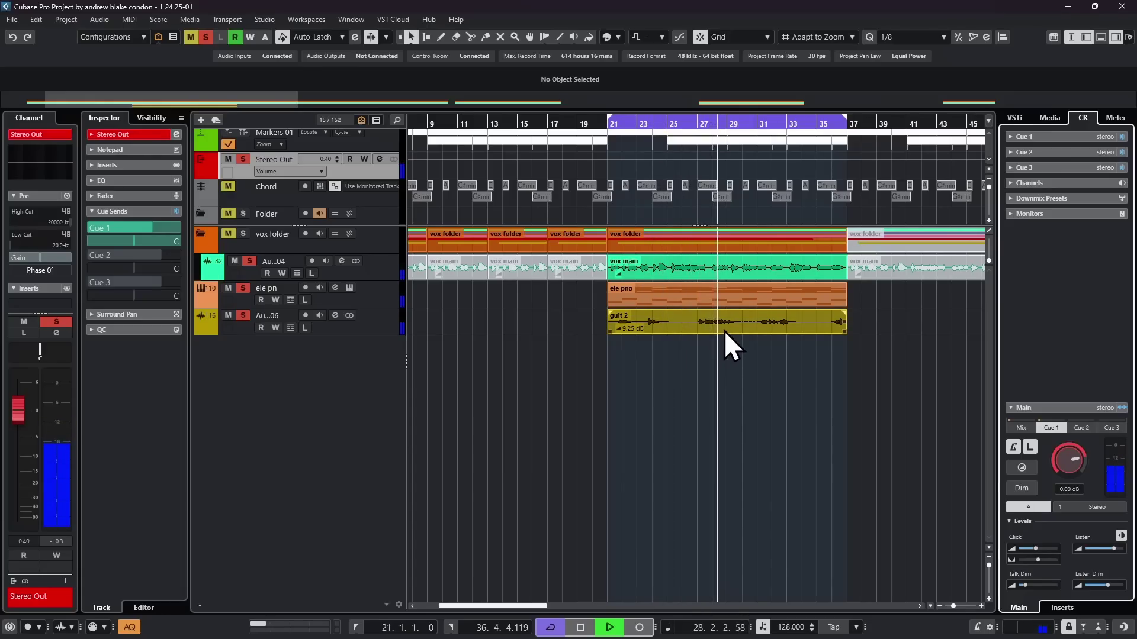
key(space)
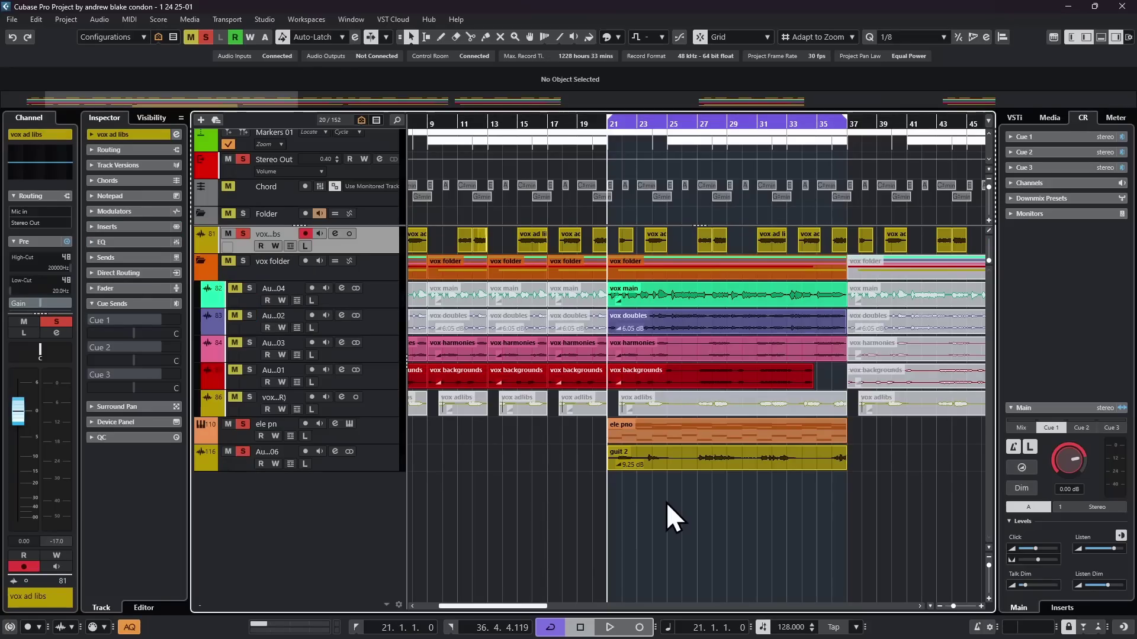
key(space)
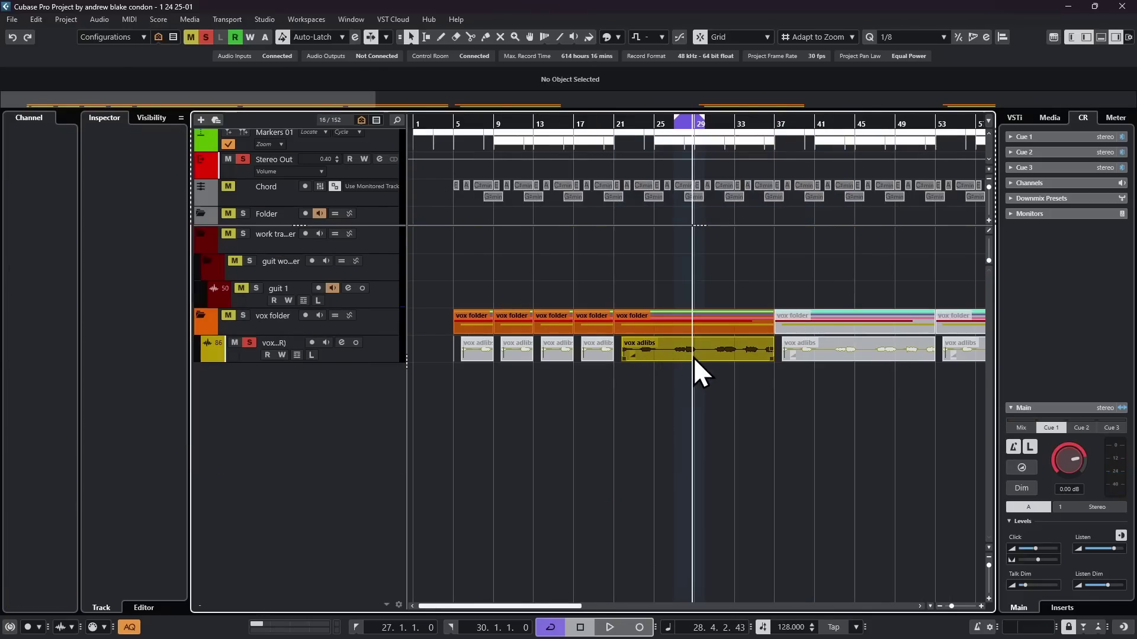
Step: Open the vox adlibs event in the Sample Editor and audition its pitch segments from bar 27
double_click(681, 353)
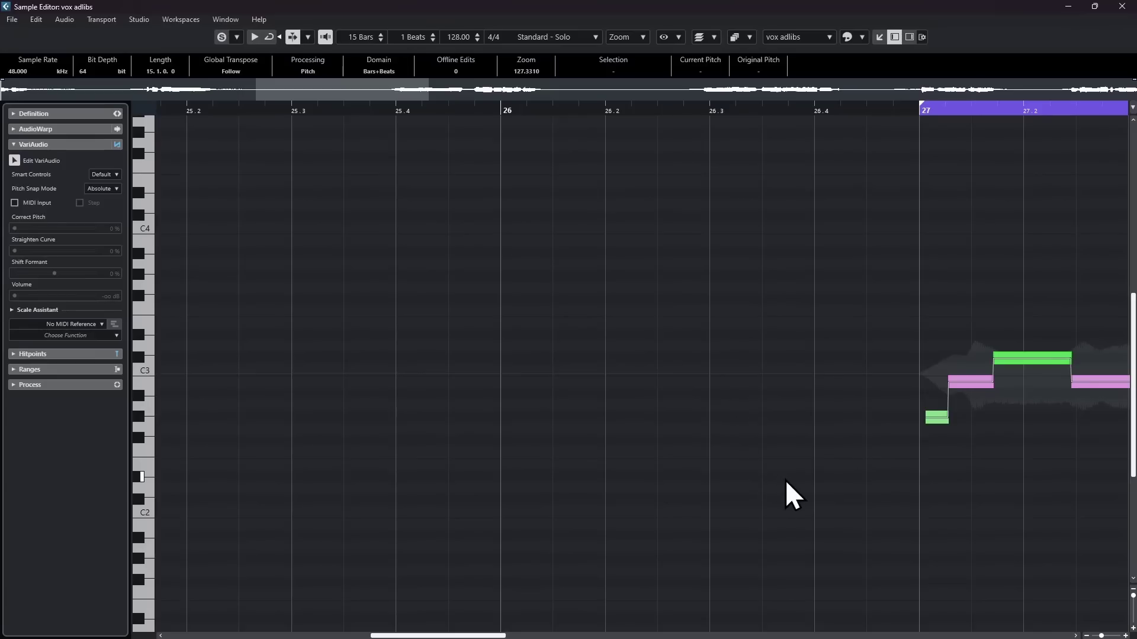
scroll(706, 484, right, 7)
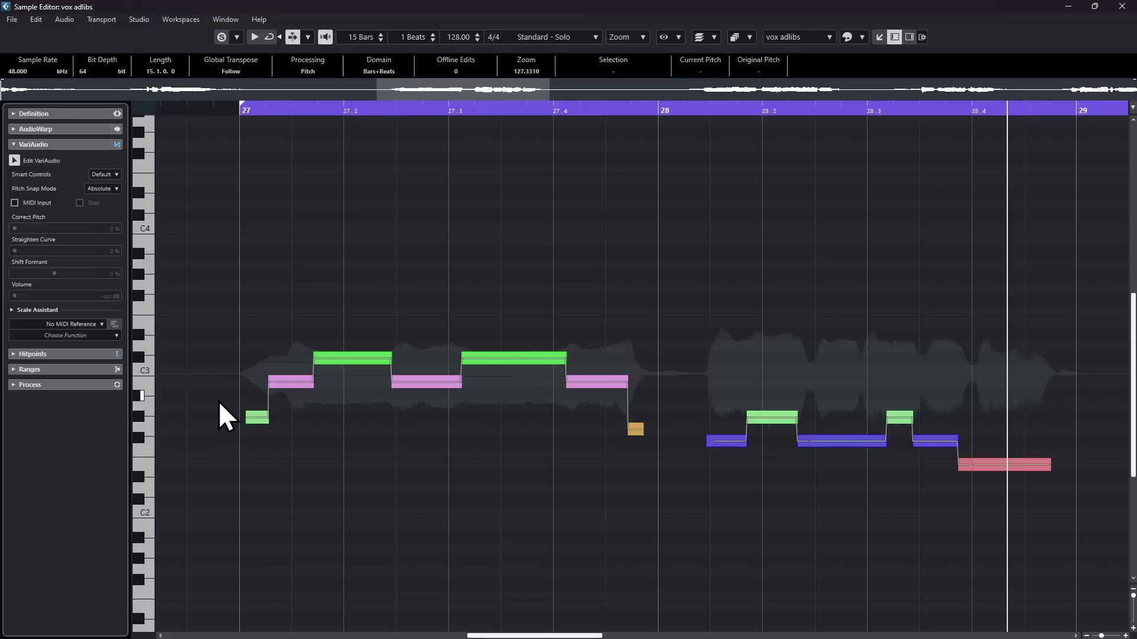
click(239, 111)
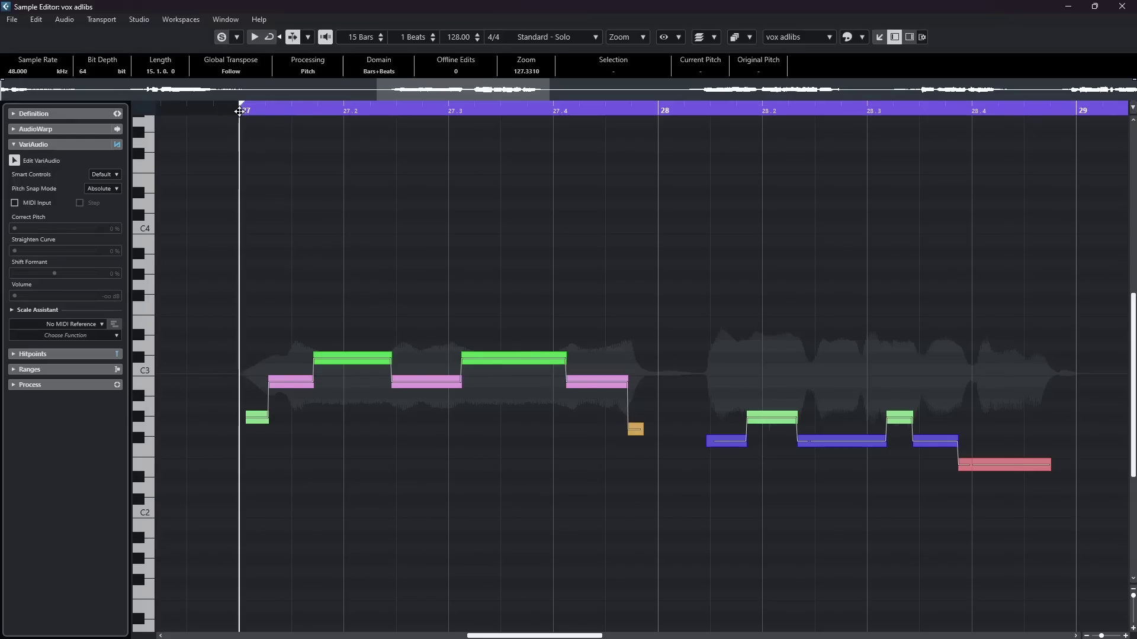
key(space)
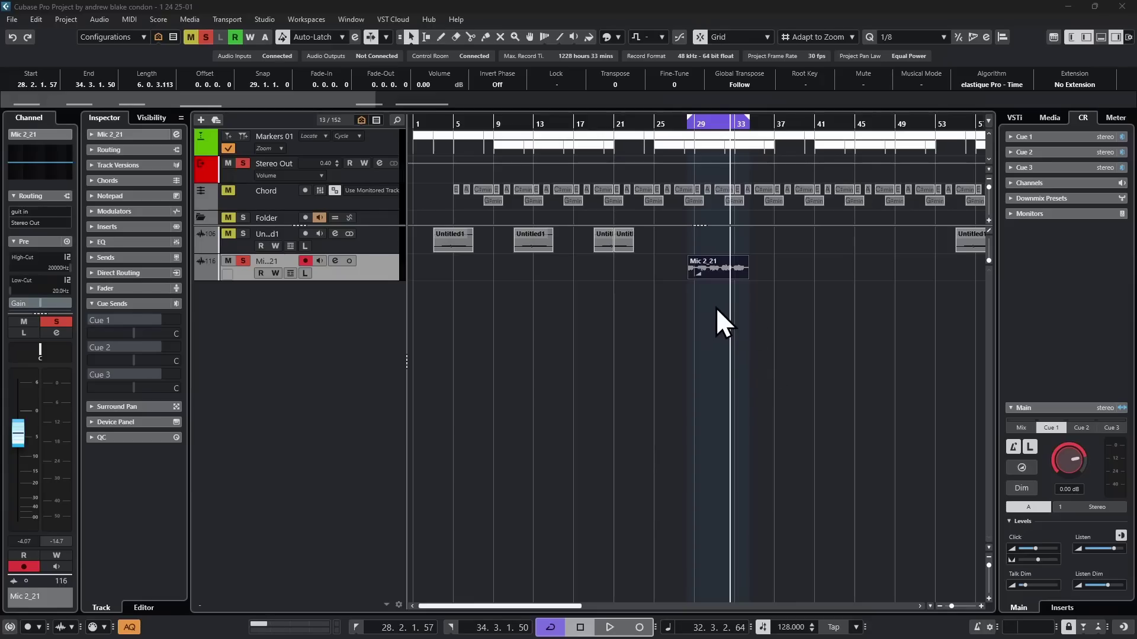
Step: Record a blank clip around bar 49 on the Mic 2_21 track and glue it to the existing Mic 2_21 event
scroll(751, 315, up, 3)
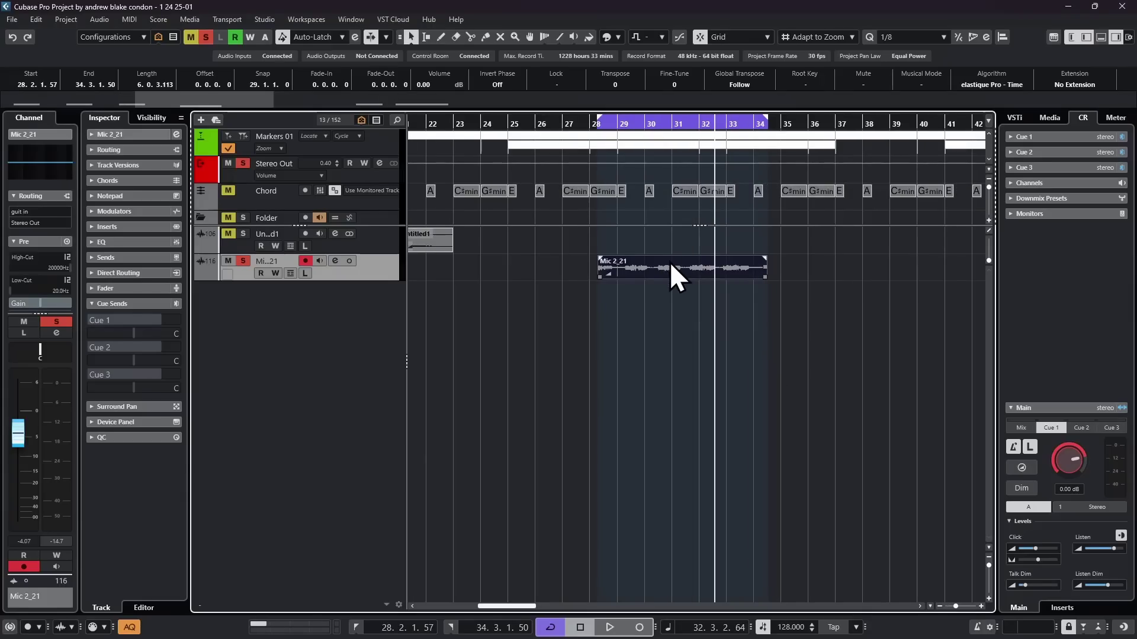
key(space)
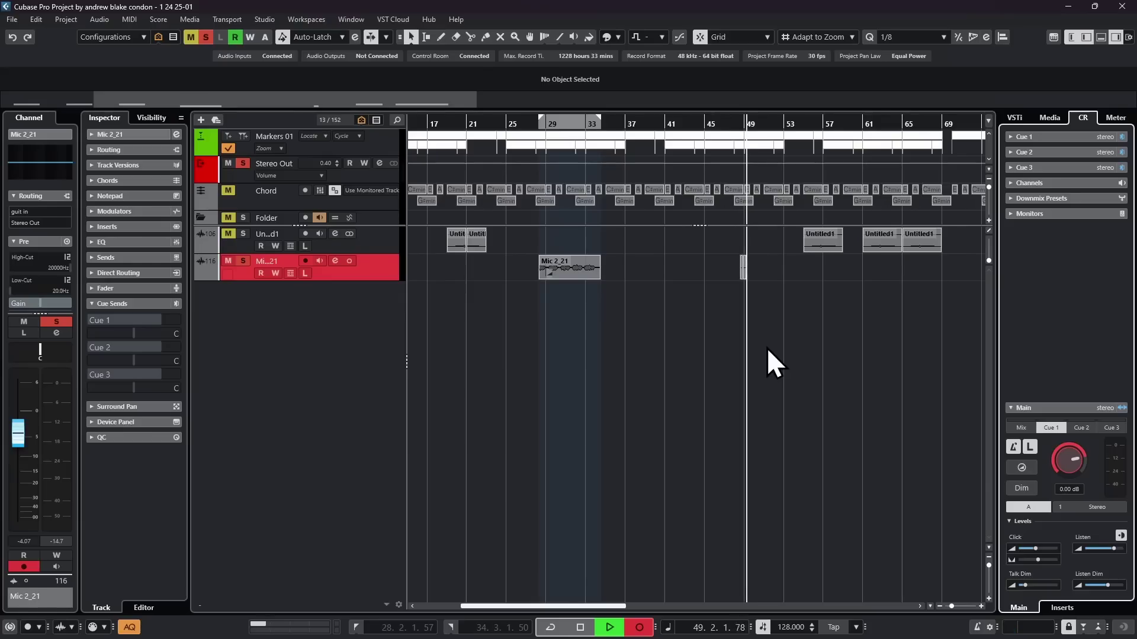
drag(525, 270, 777, 283)
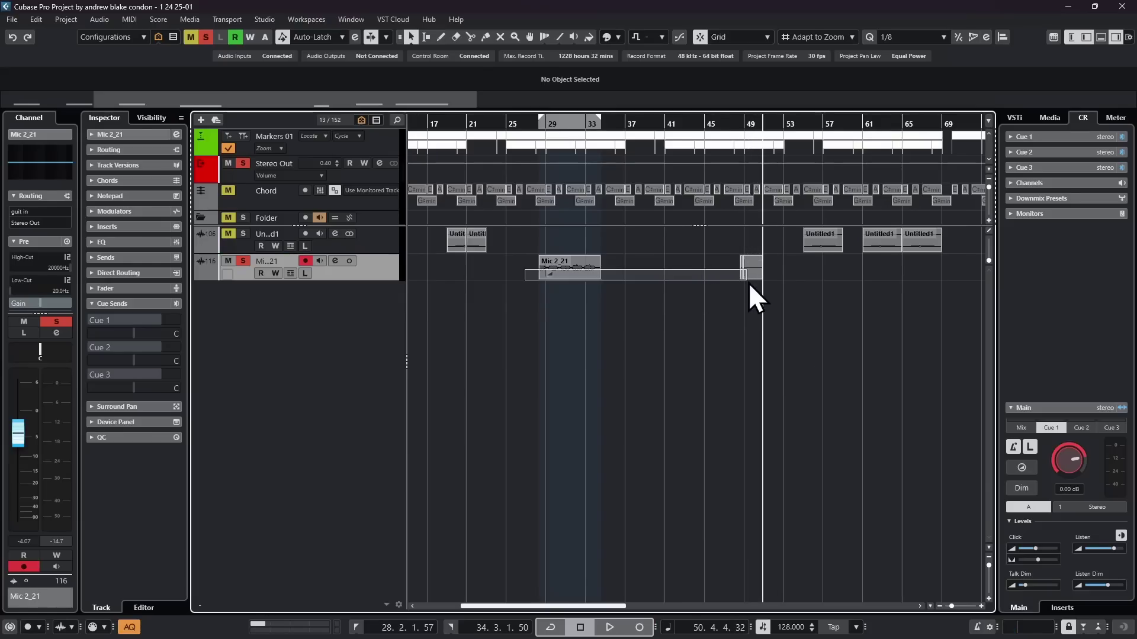
key(alt+bracketright)
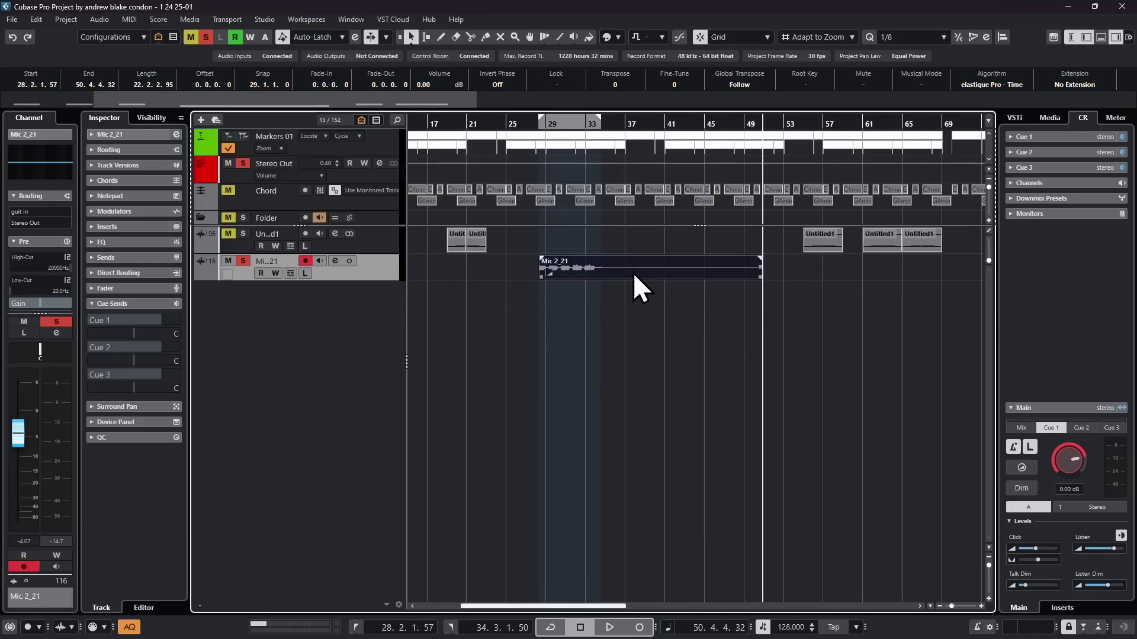
Step: Apply StereoDelay as direct offline processing to the Mic 2_21 range from about bar 32.3 to bar 50.2
key(2)
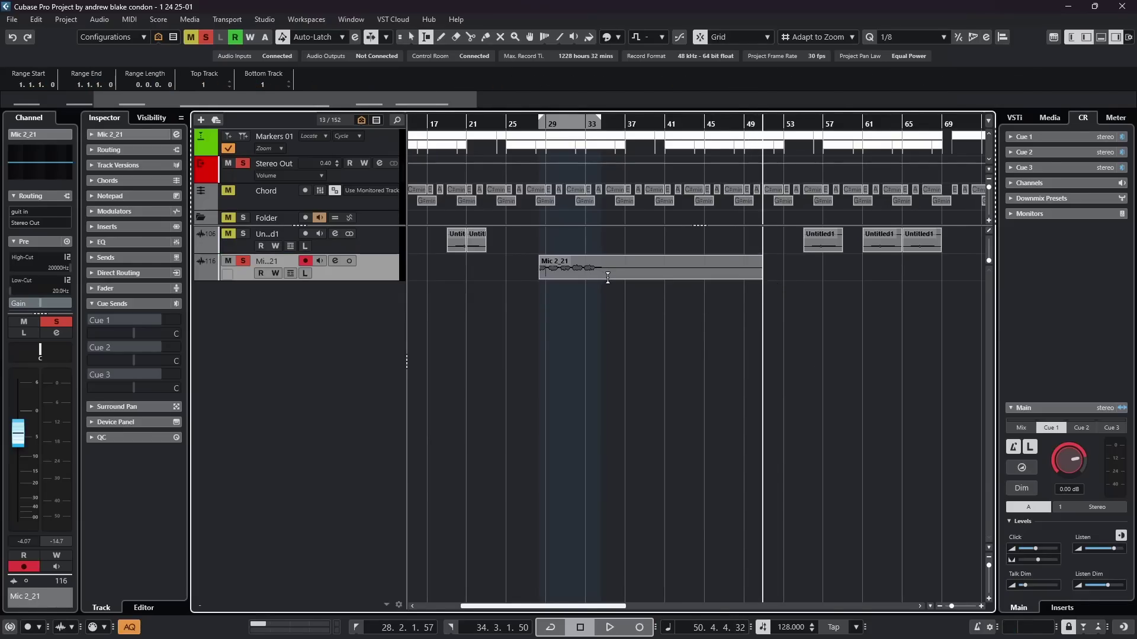
scroll(607, 277, up, 2)
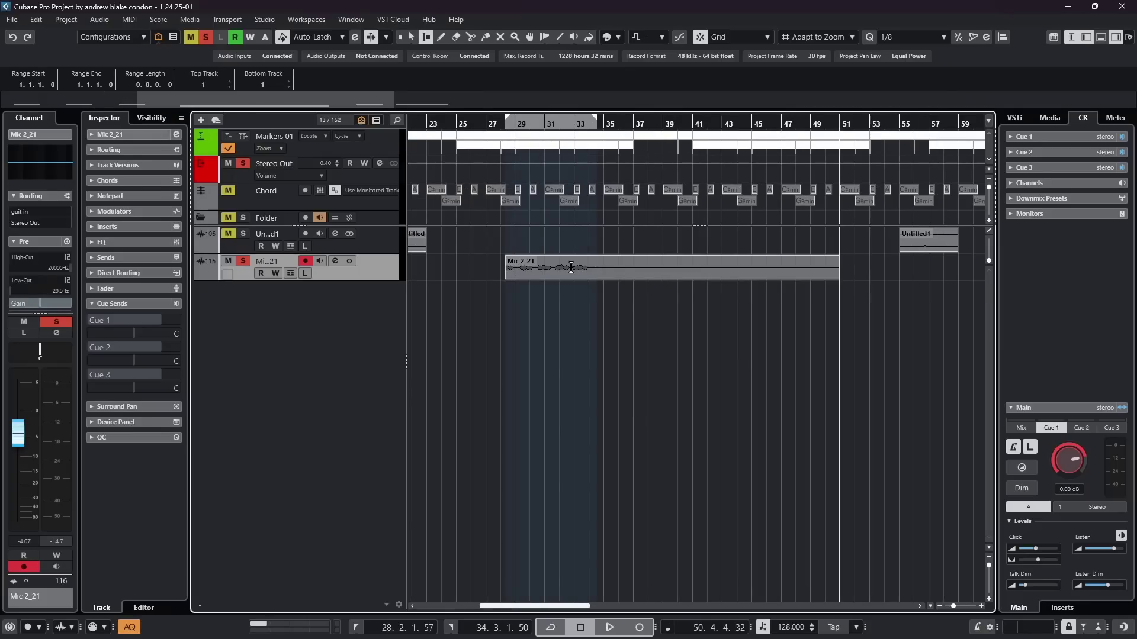
drag(570, 264, 829, 269)
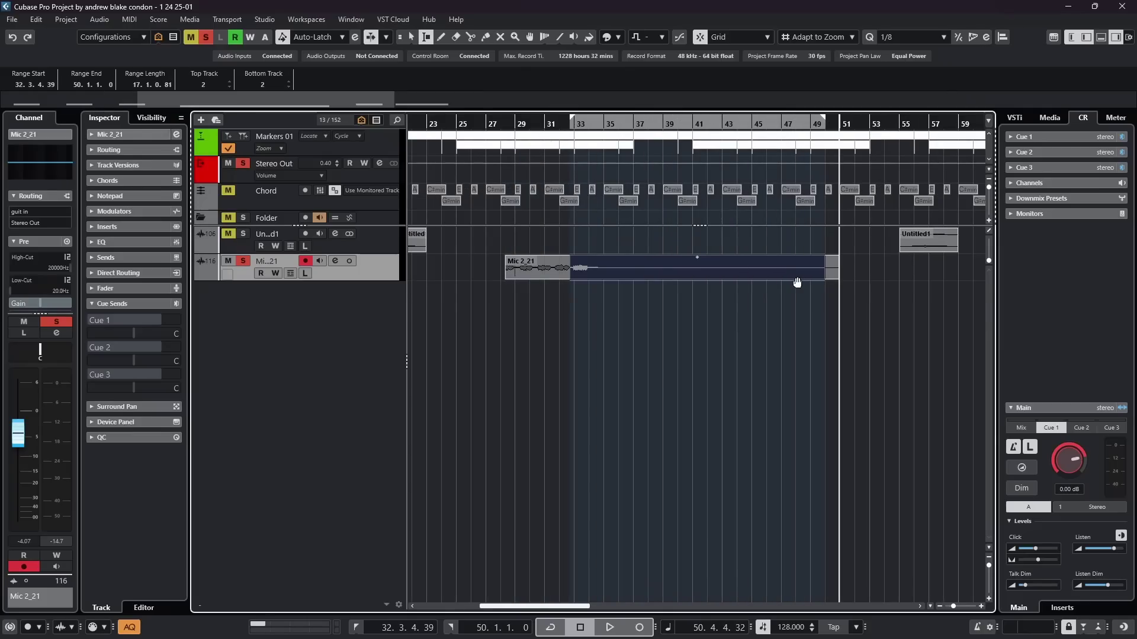
key(F7)
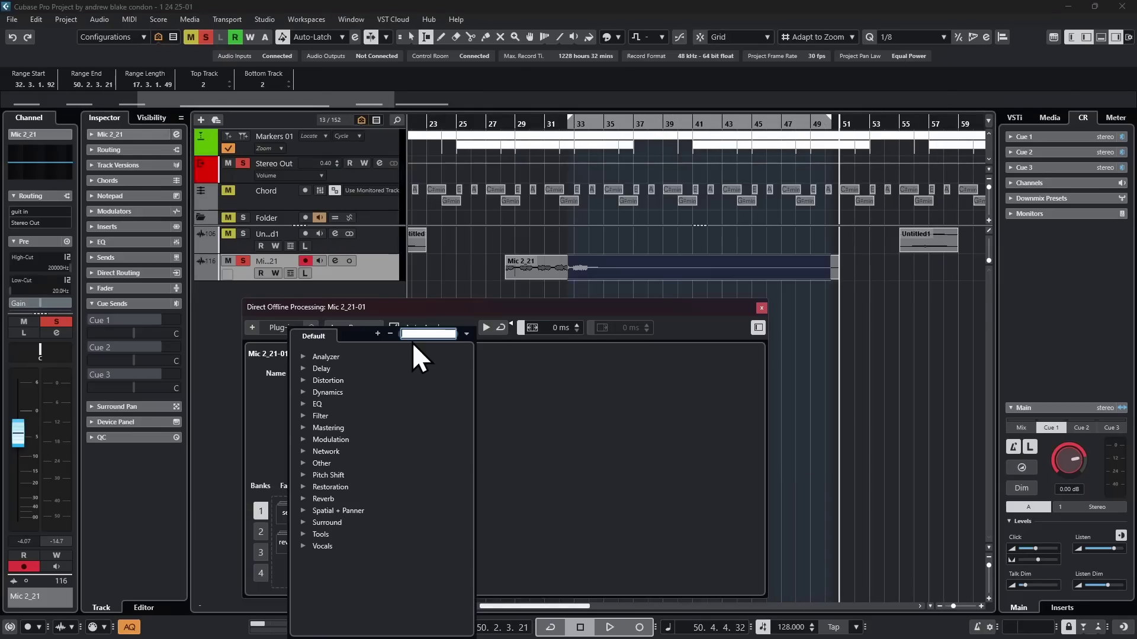
text(de)
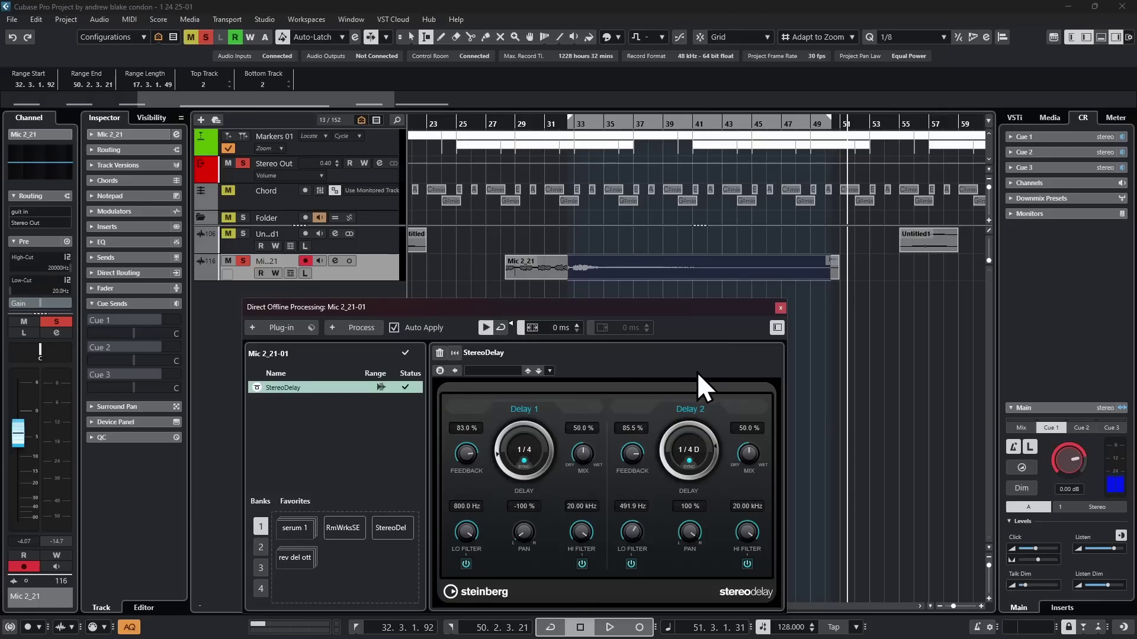
click(281, 327)
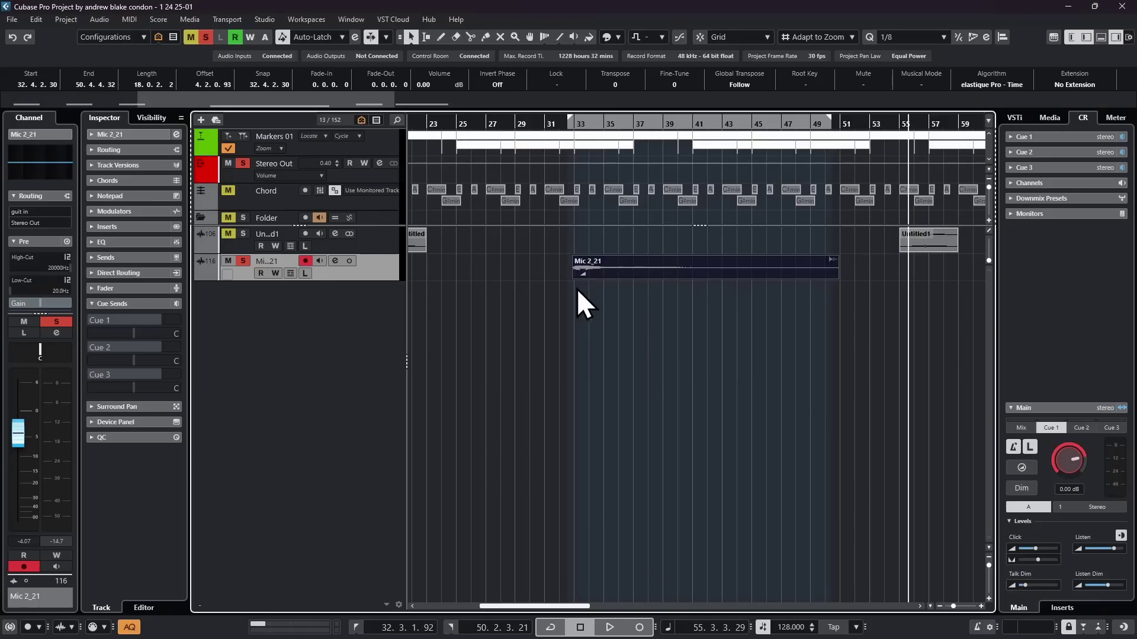
Step: Loop and reverse the Mic 2_21 delay tail, trimming the reversed event's end at about bar 48.3
key(shift+g)
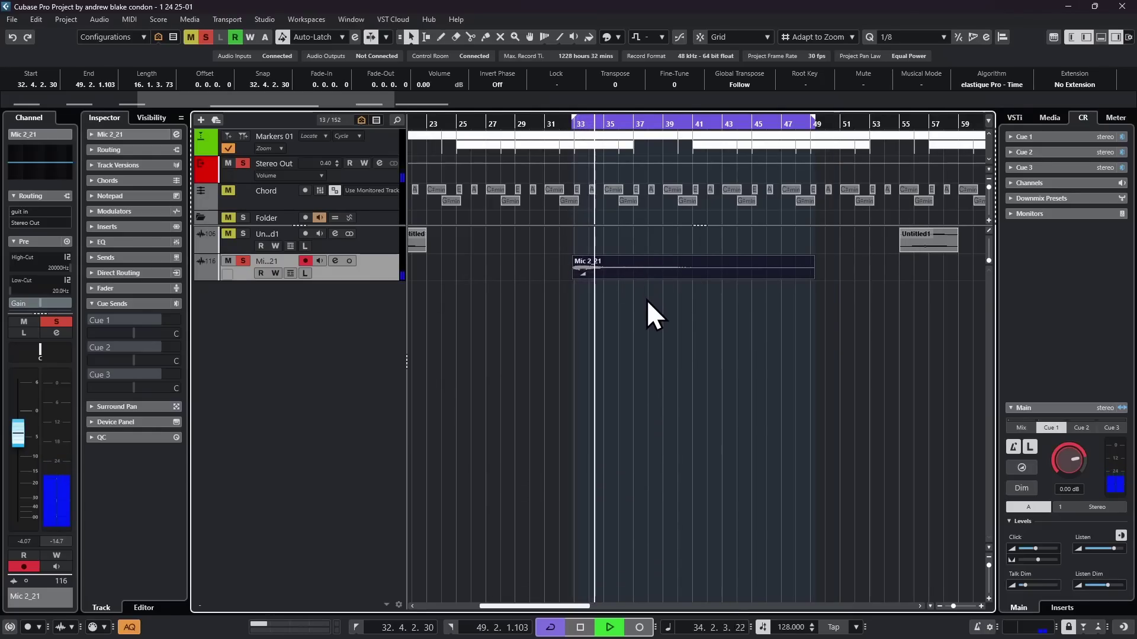
right_click(594, 268)
mouse_move(650, 293)
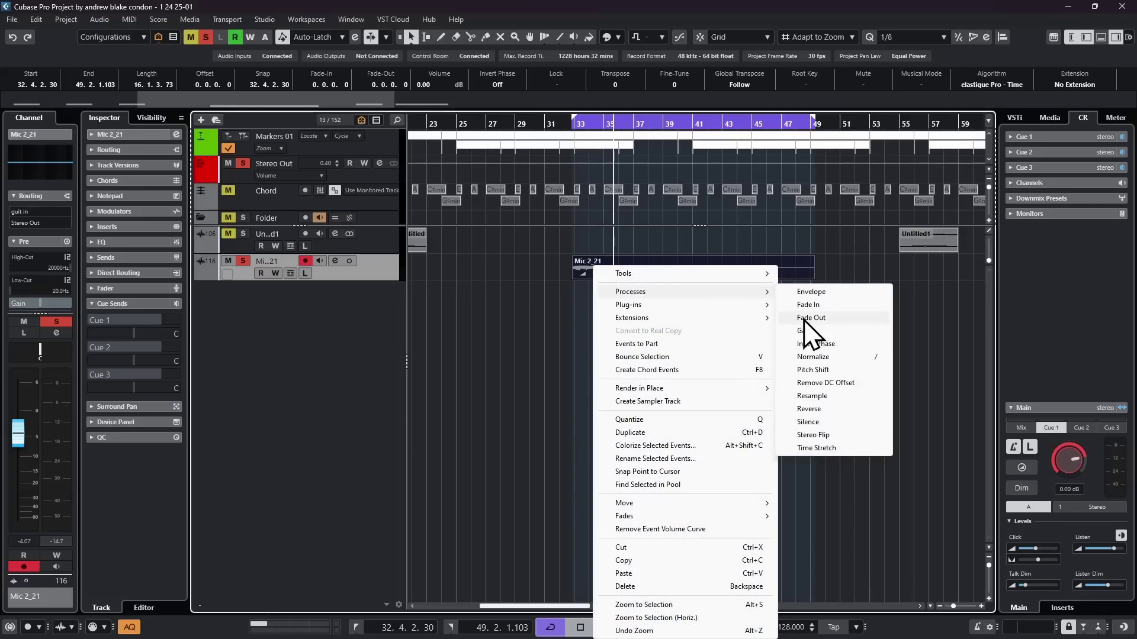
click(808, 409)
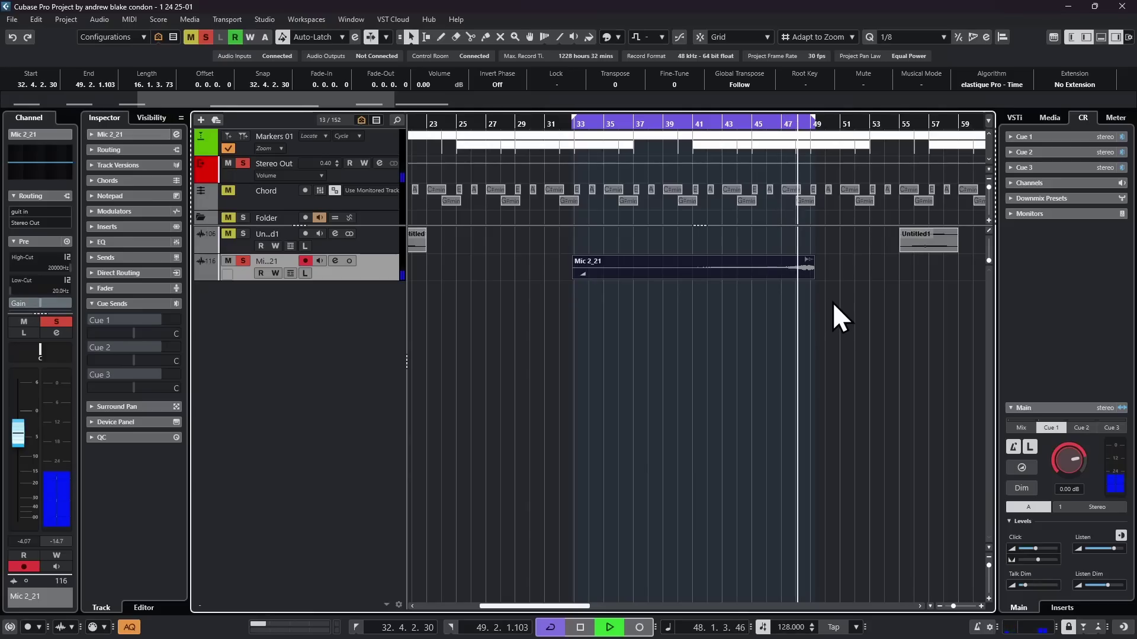
key(space)
key(d)
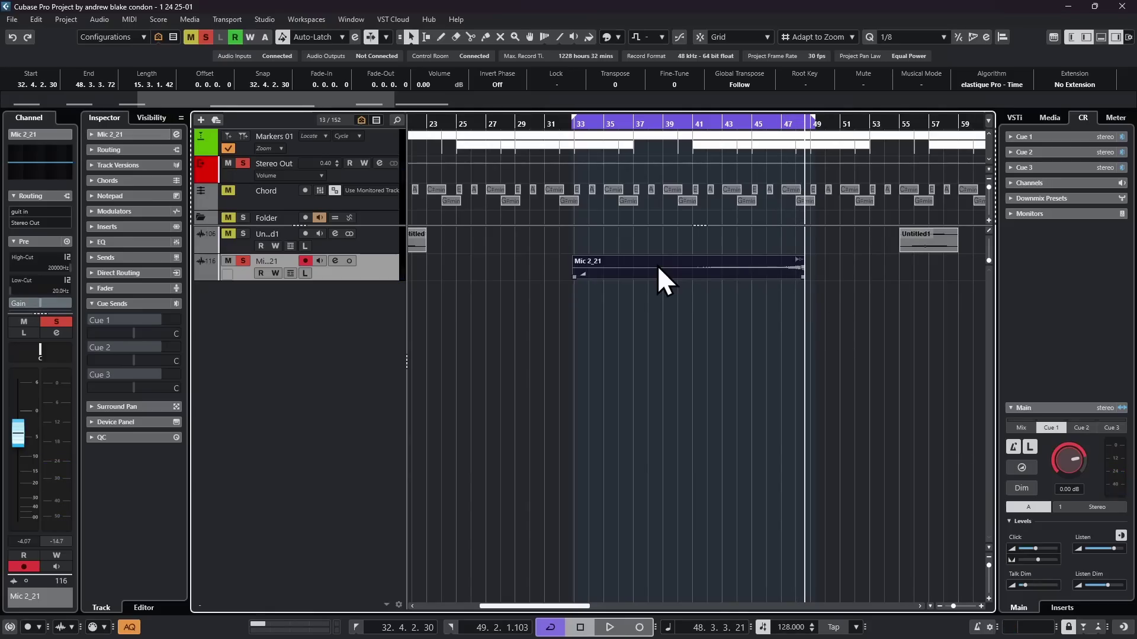
Step: Duplicate the reversed Mic 2_21 tail, reverse the copy, join it to the original's end near bar 48.3, and audition the transition
key(ctrl+d)
drag(678, 267, 696, 269)
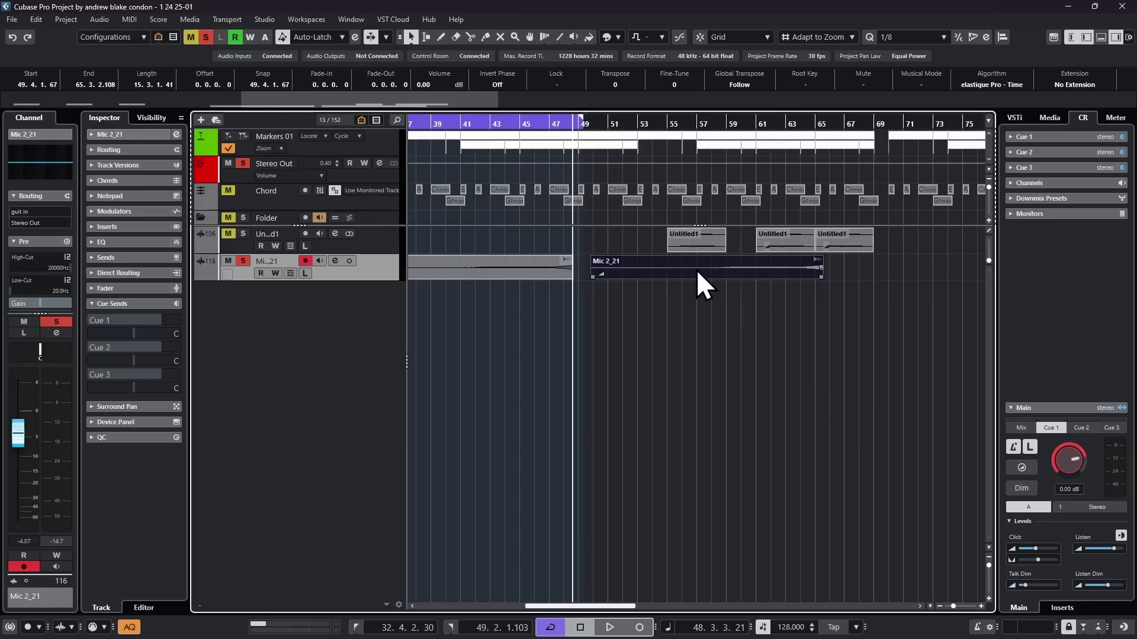
right_click(696, 269)
click(781, 330)
drag(671, 266, 659, 271)
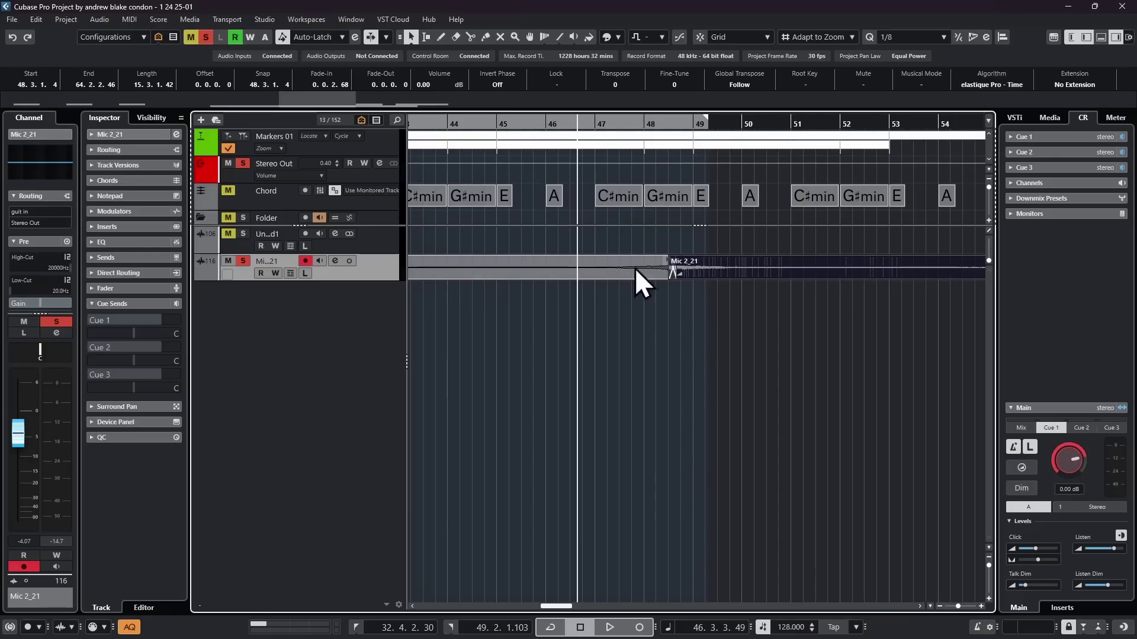
key(space)
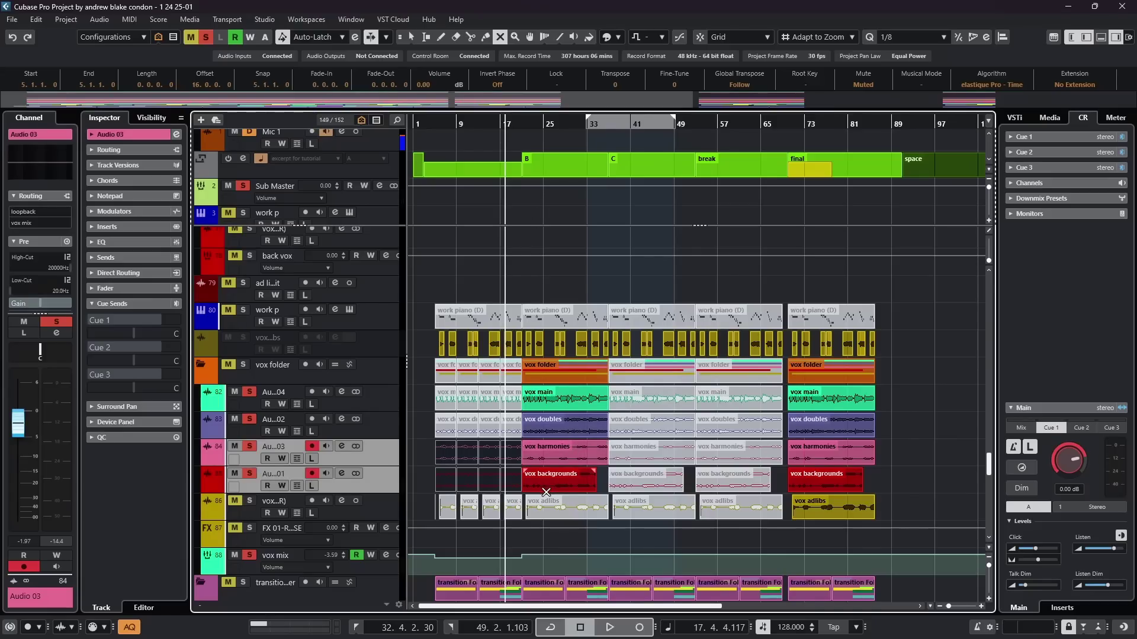
Step: Bring the separate background vocal clips above the vox folder into view and audition the vocal arrangement
scroll(553, 481, up, 2)
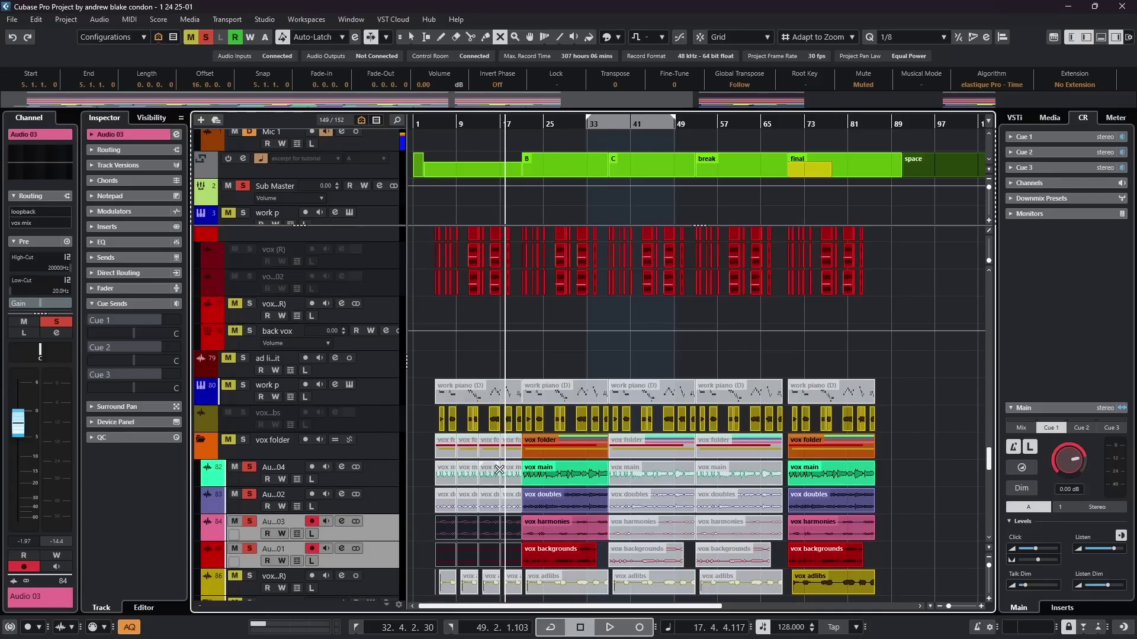
key(space)
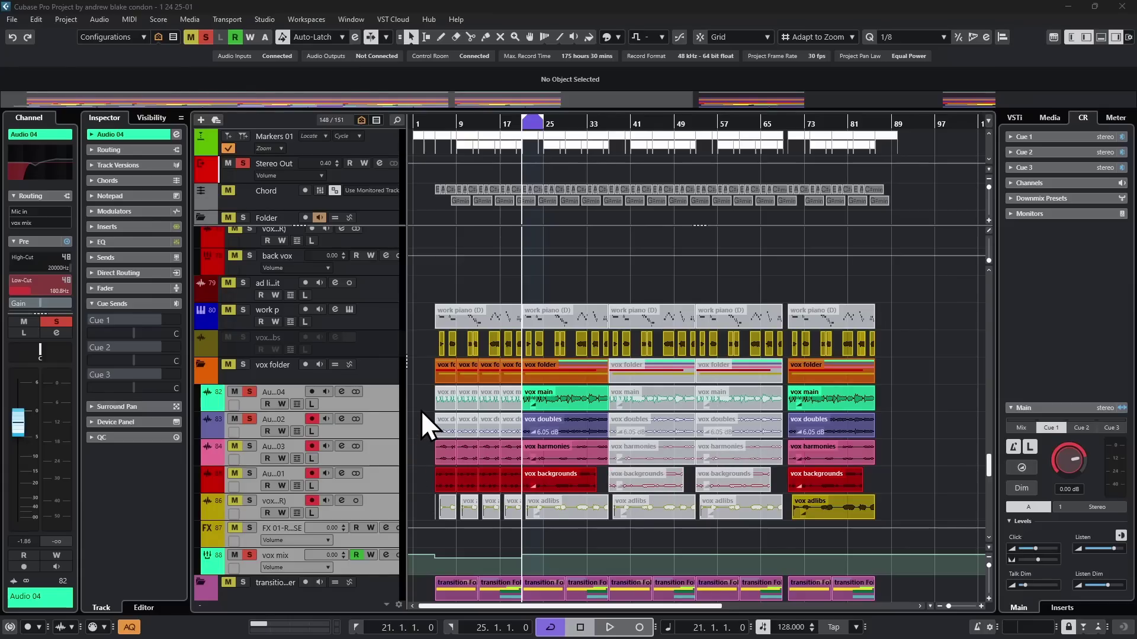
Step: Open the vox mix channel's VocalChain insert and examine the Clean modules from Pitch through EQ I
click(385, 555)
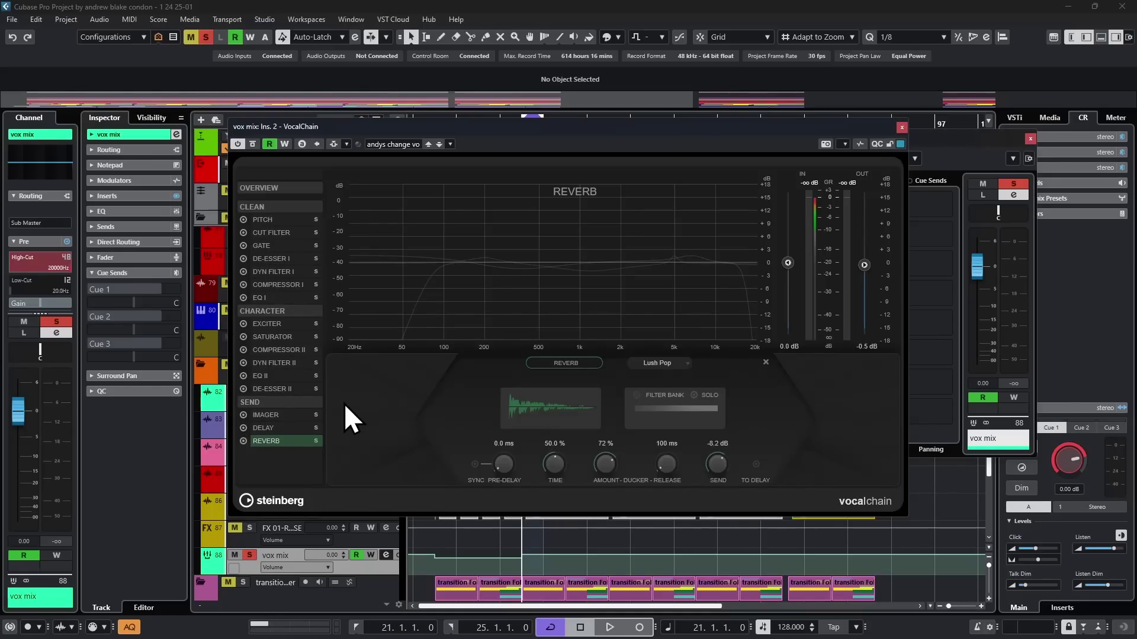
click(261, 219)
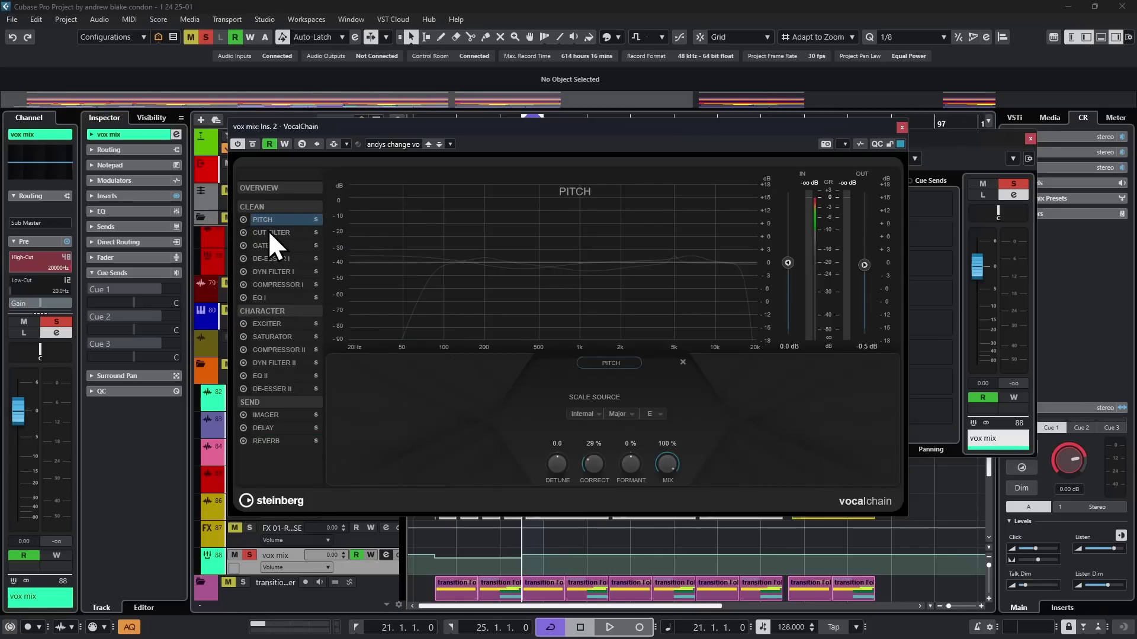
click(268, 232)
click(261, 246)
click(271, 258)
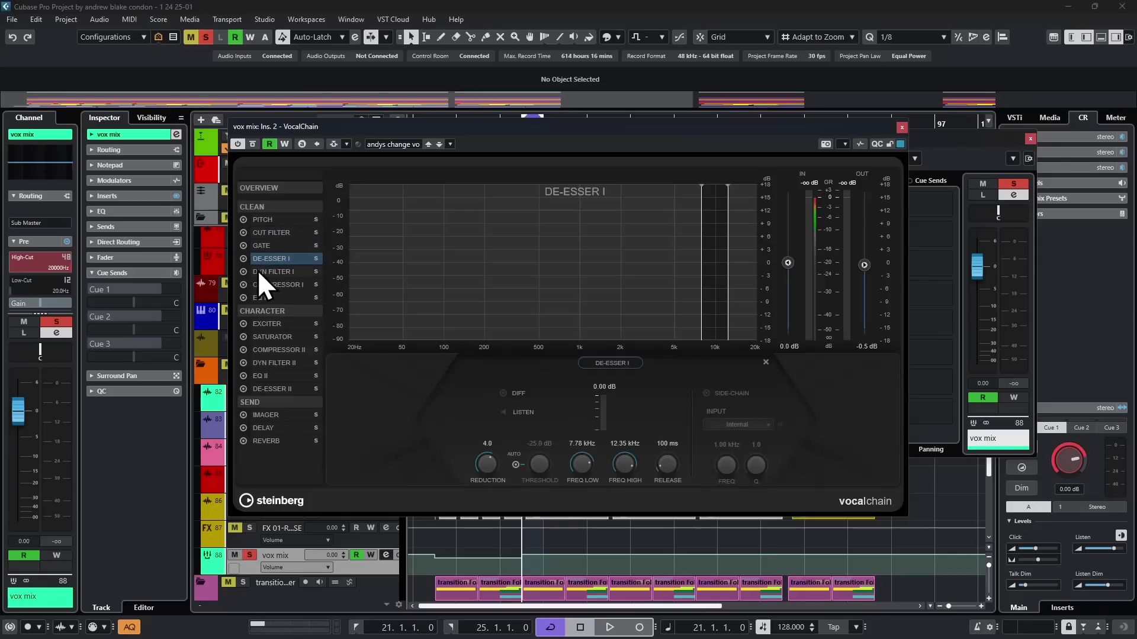
click(256, 271)
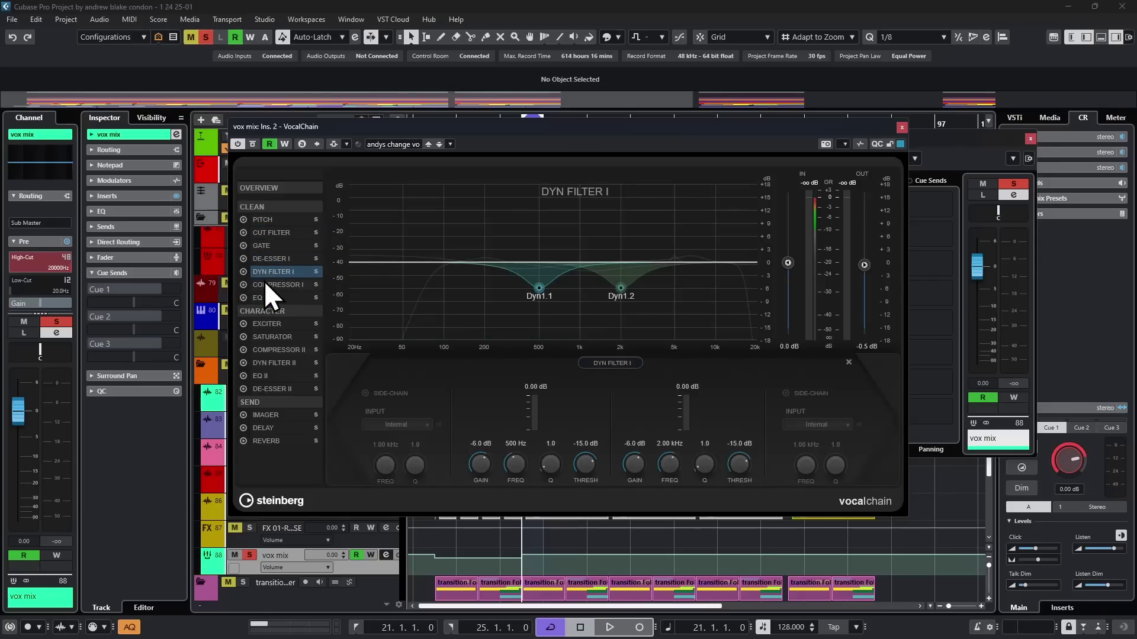
click(271, 282)
click(259, 297)
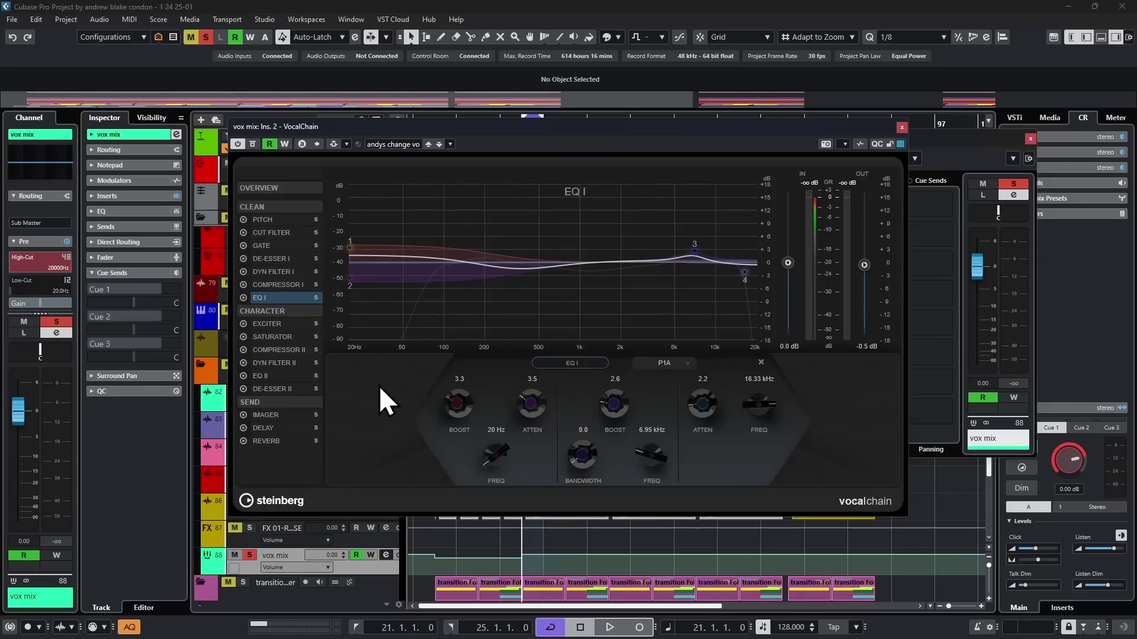
Step: Examine VocalChain's Character and Send modules, from Exciter and Saturator through Delay and Reverb
click(265, 323)
click(261, 336)
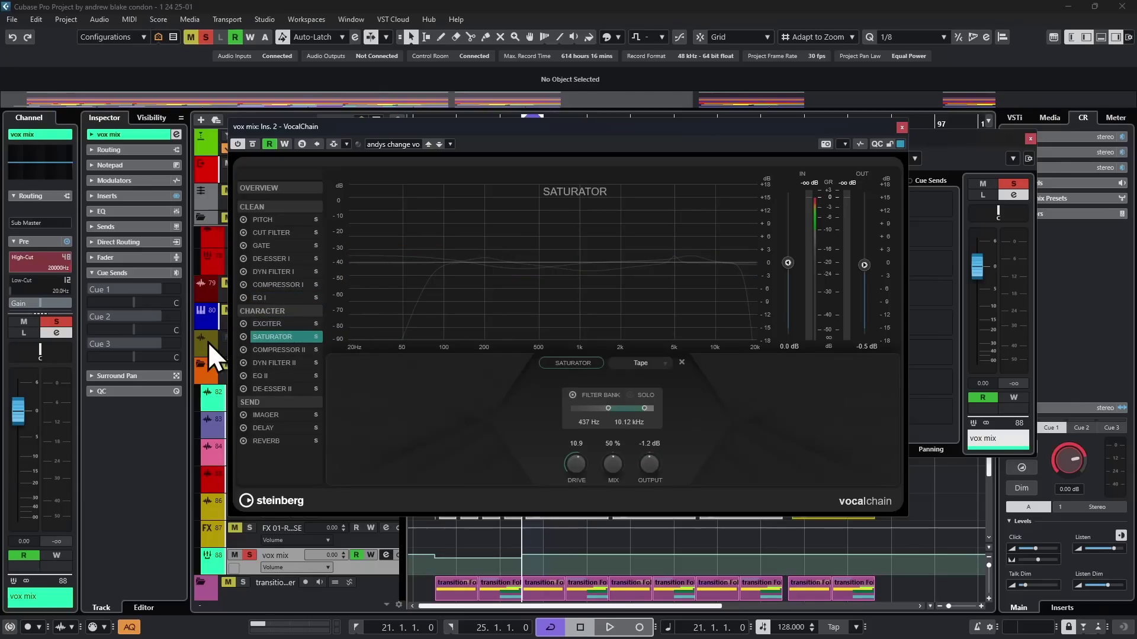
click(271, 349)
click(266, 362)
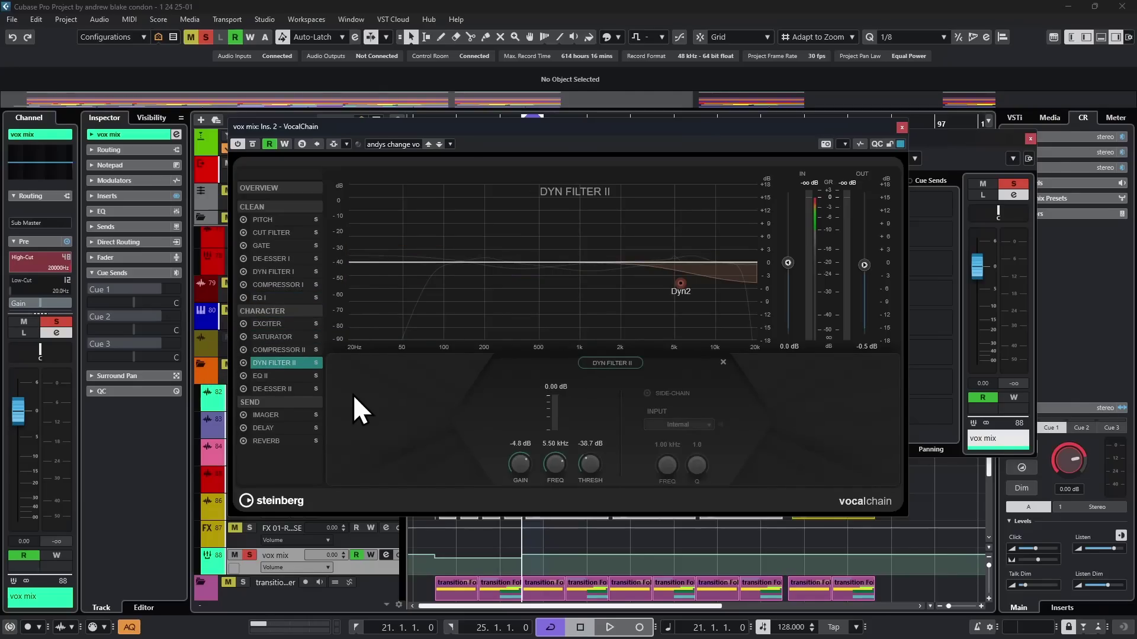
click(276, 377)
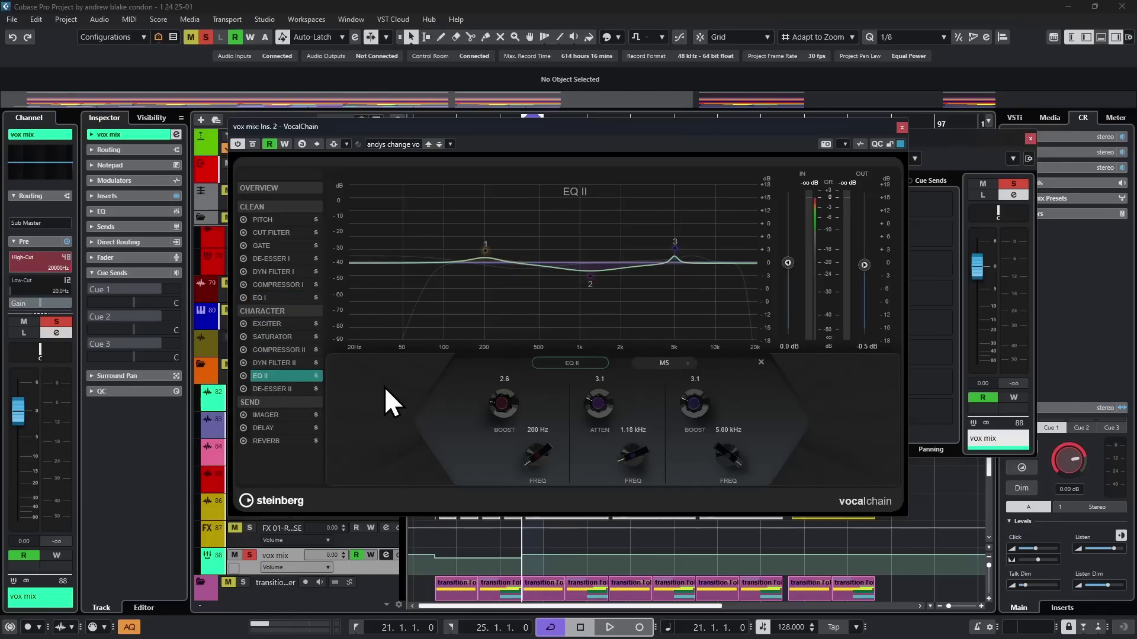
click(299, 389)
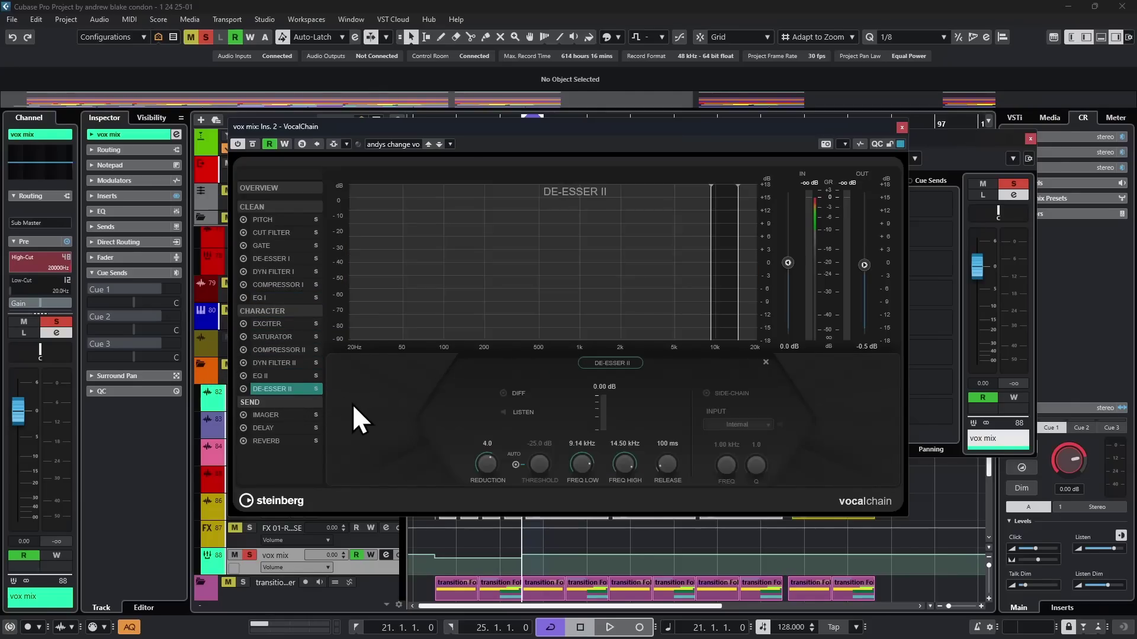
click(268, 414)
click(264, 427)
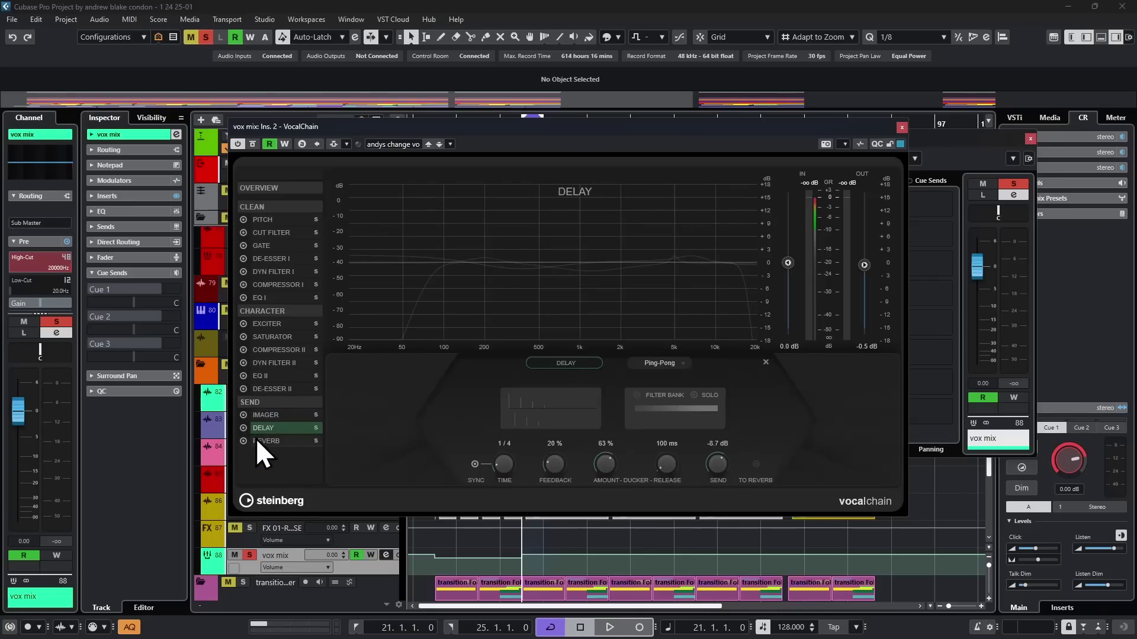
click(259, 441)
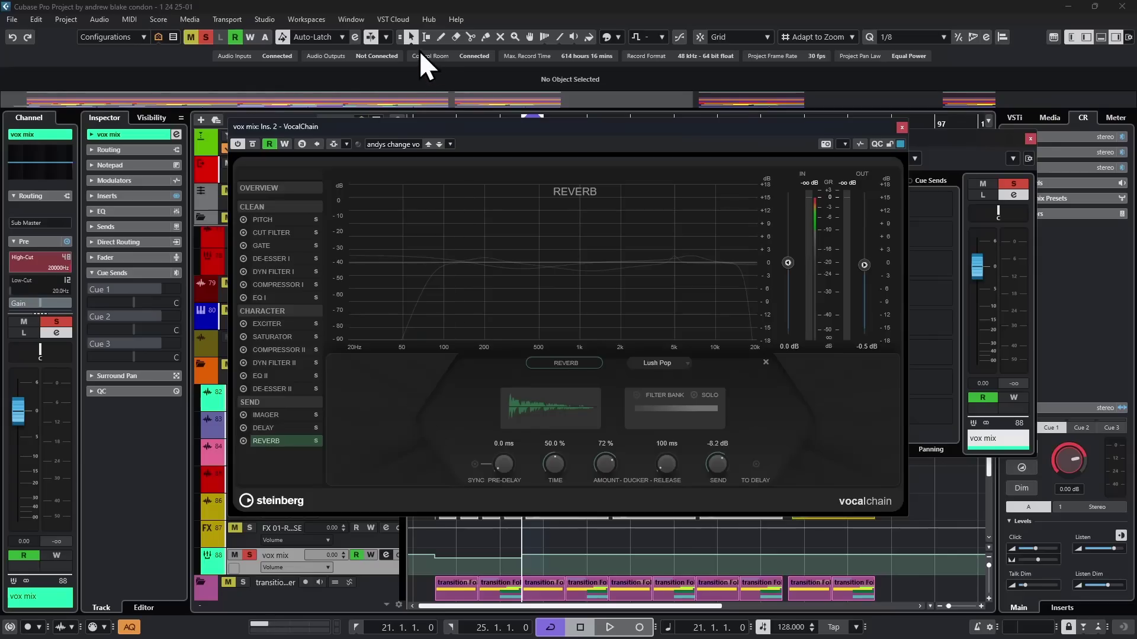
Step: Move the VocalChain window out of the way, close it, and audition the vox mix channel with its channel settings in view
drag(502, 128, 456, 137)
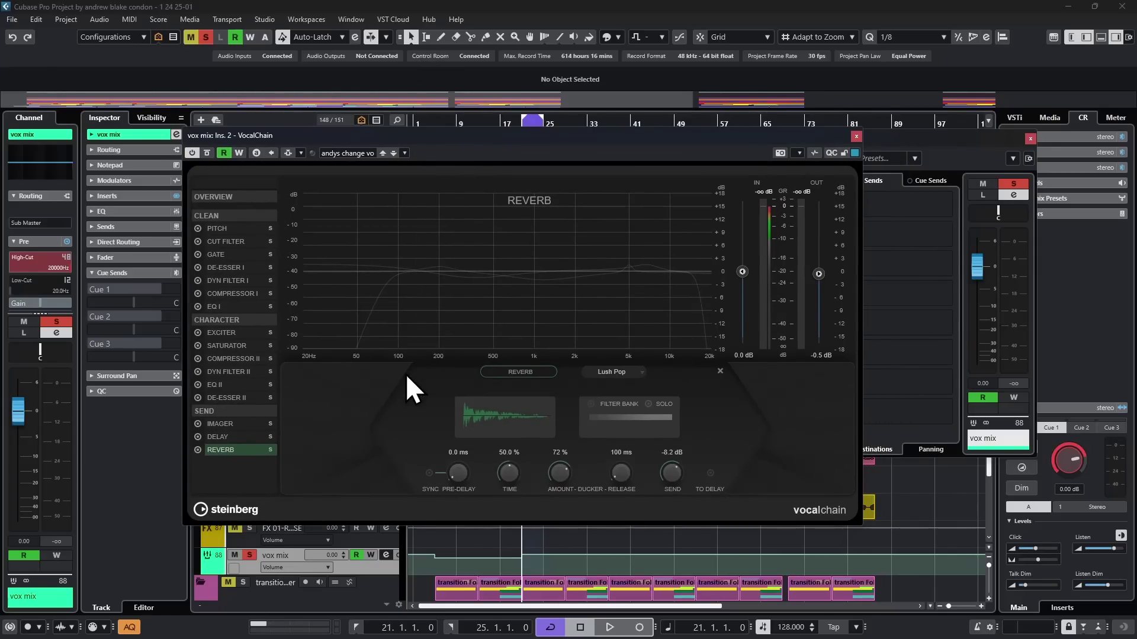
drag(341, 137, 491, 154)
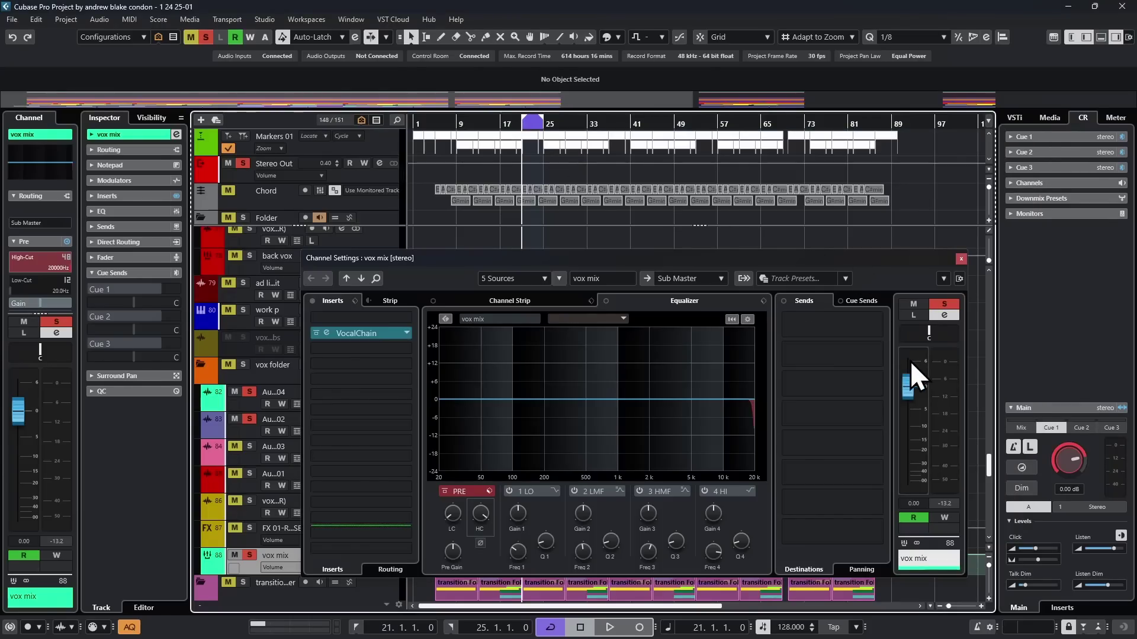
key(space)
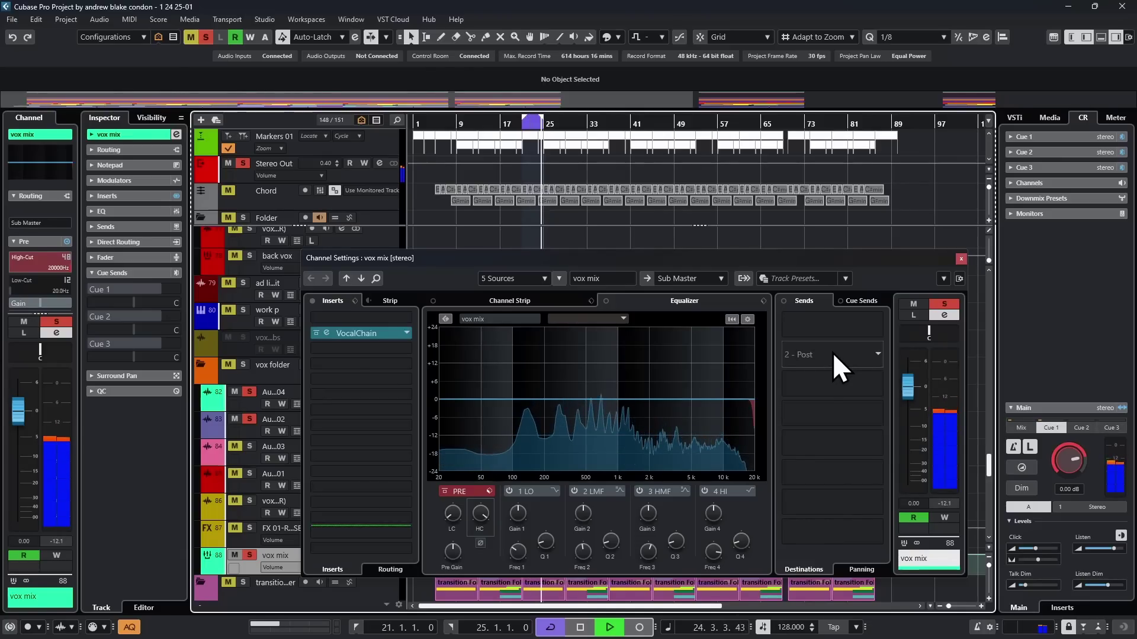
key(space)
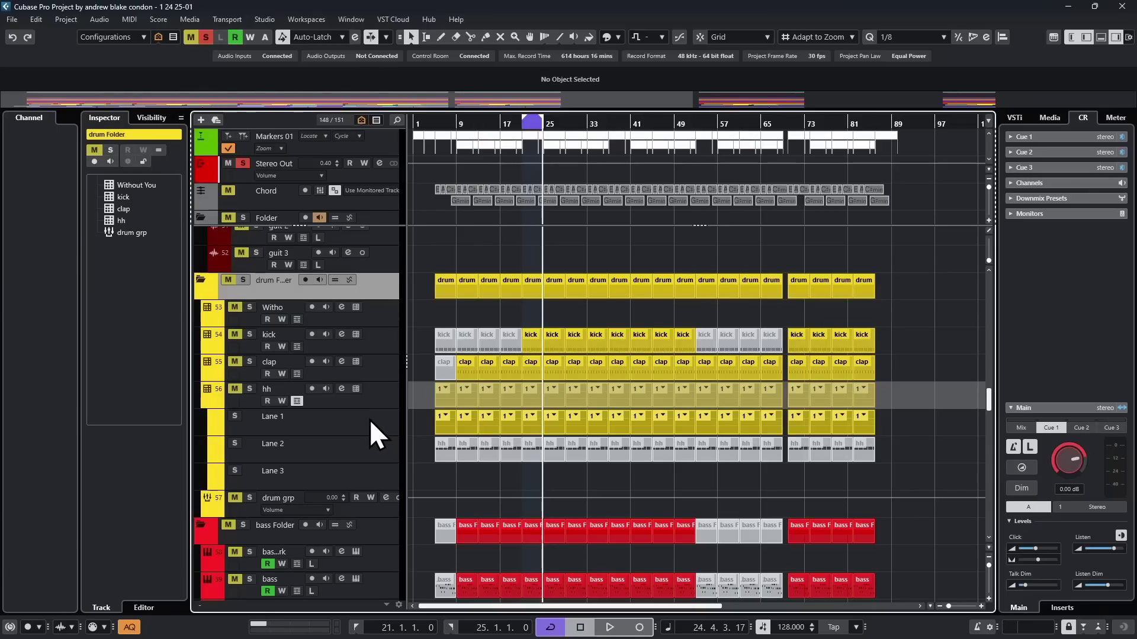
Step: Show the kick track's Drum Machine and audition the kick event at bar 21 in solo
click(374, 339)
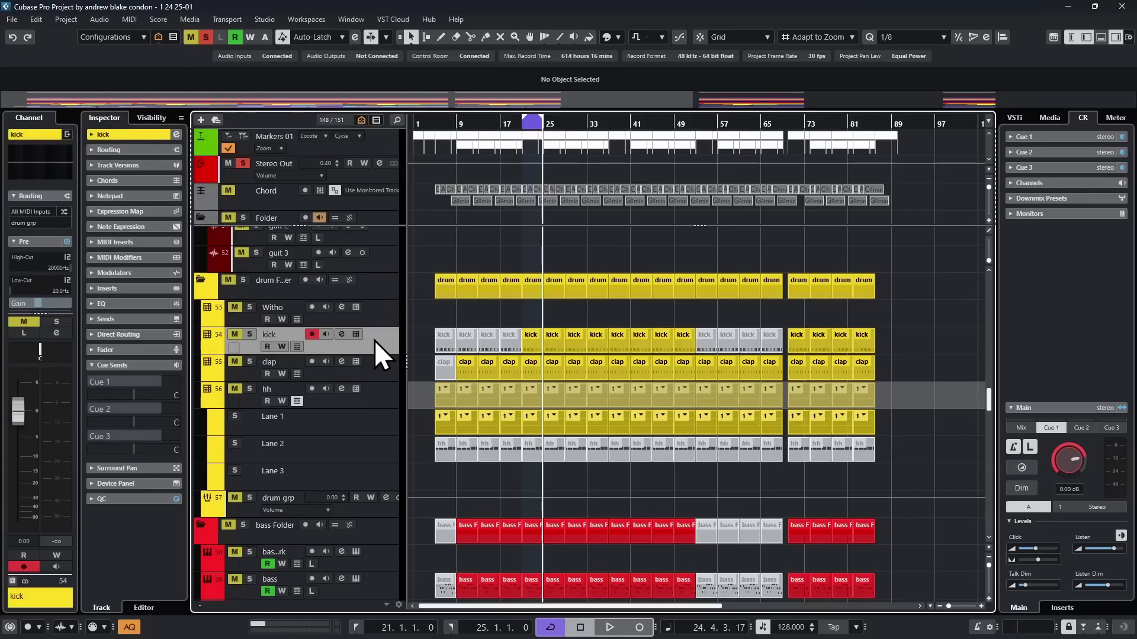
double_click(378, 341)
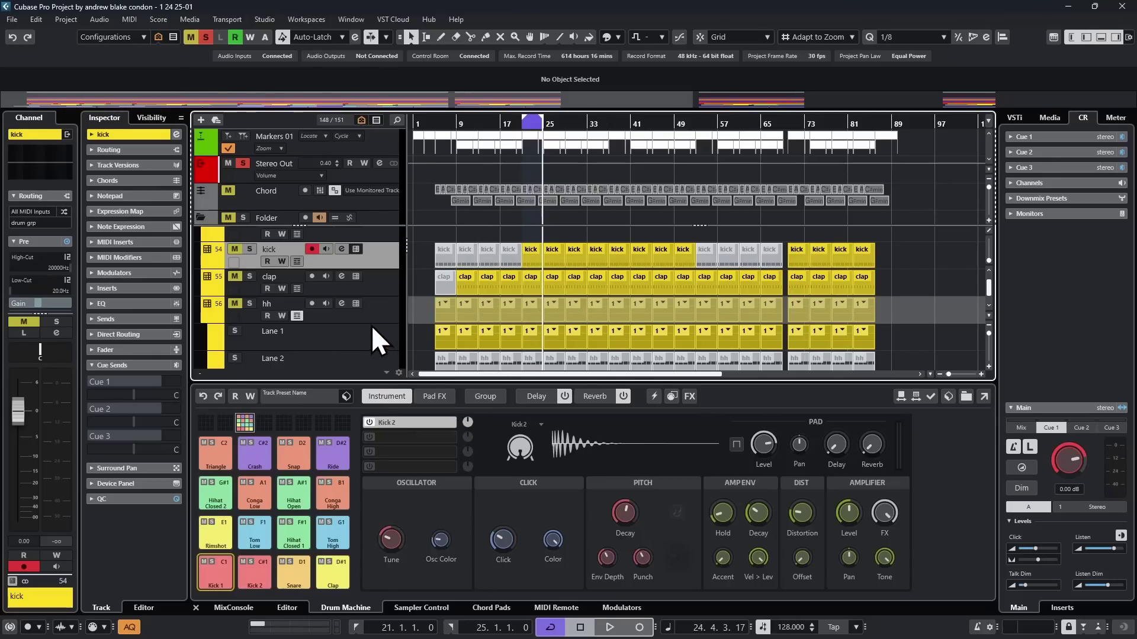
click(528, 257)
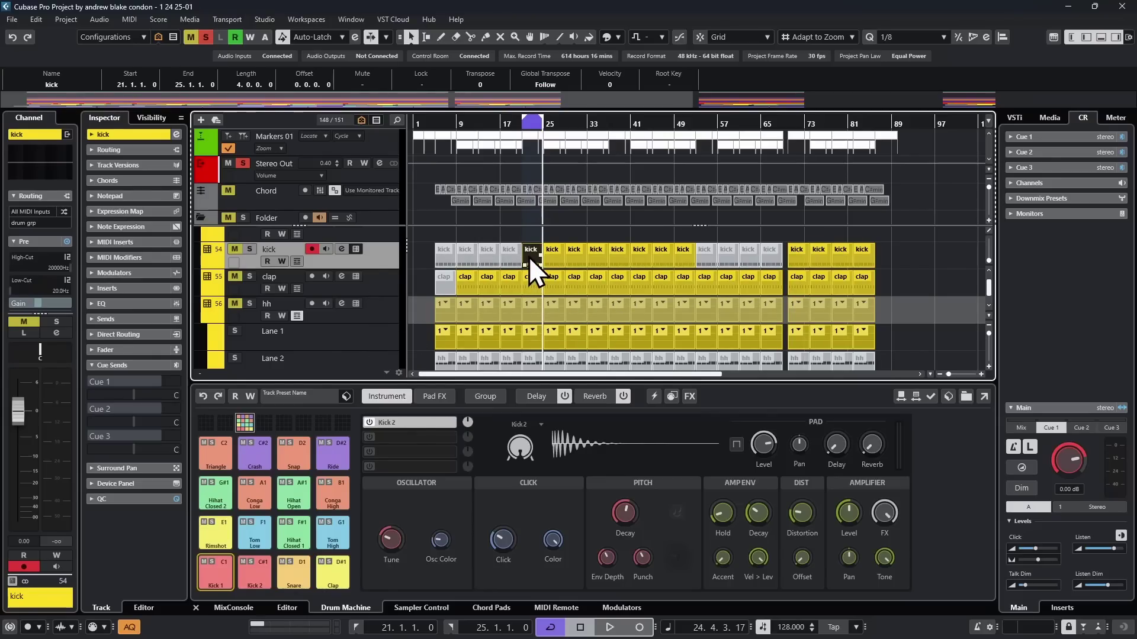
key(s)
key(space)
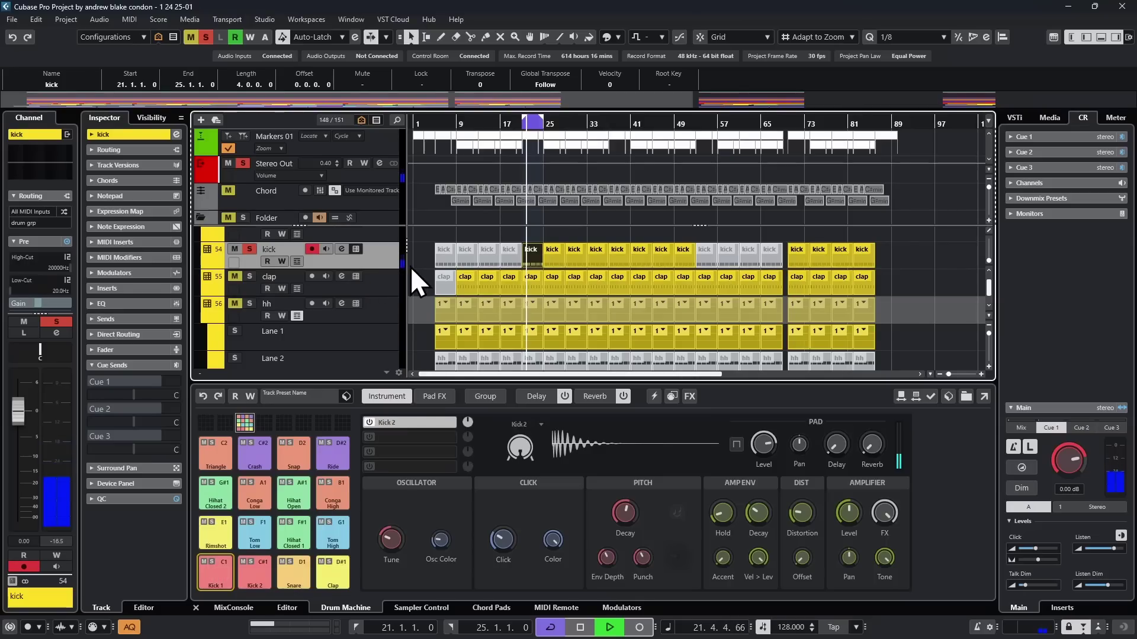
key(space)
Step: Add the clap and hh tracks to the soloed kick and audition the drum parts together
click(249, 276)
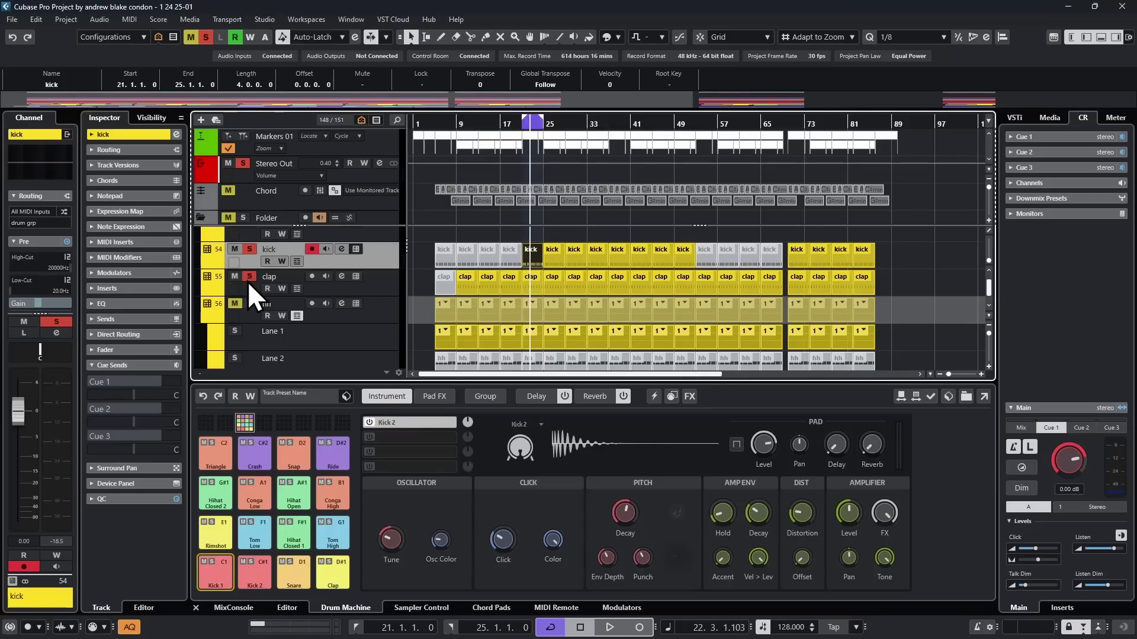
key(space)
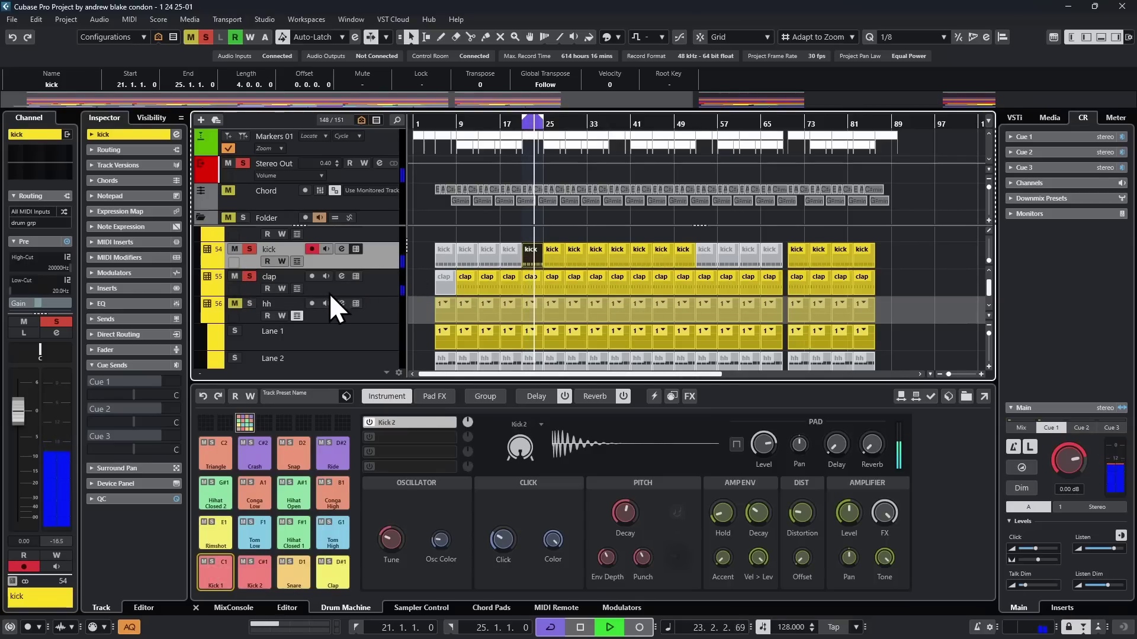
key(space)
key(space)
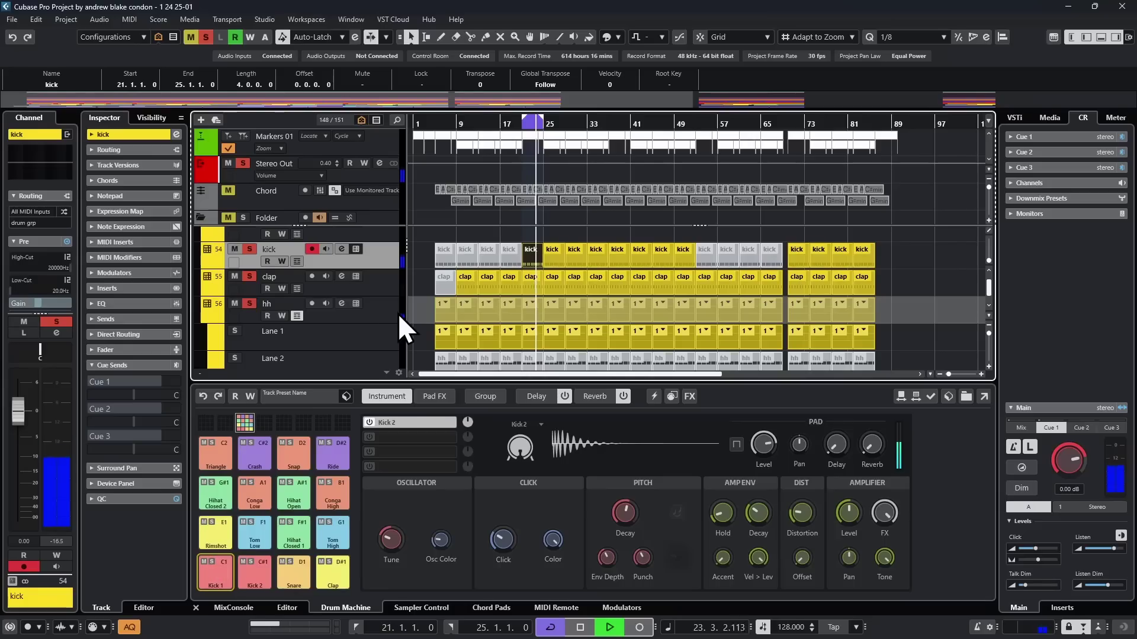
key(space)
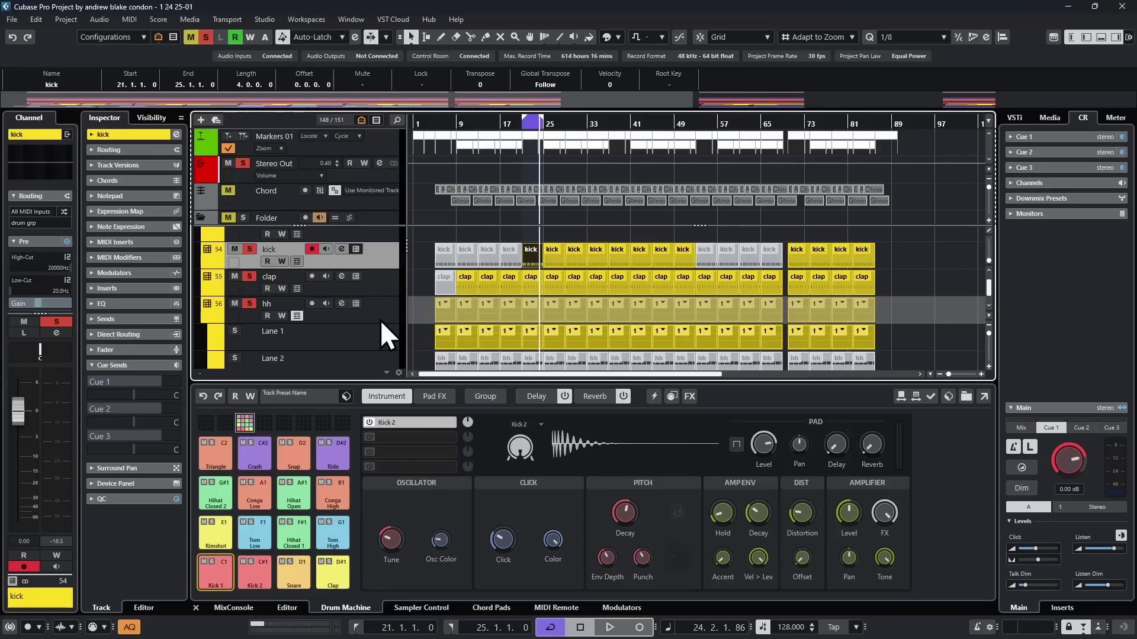
Step: Open the hh pattern at bar 21 in the editor, show its velocity variance lane, and audition the pattern
click(380, 320)
click(290, 608)
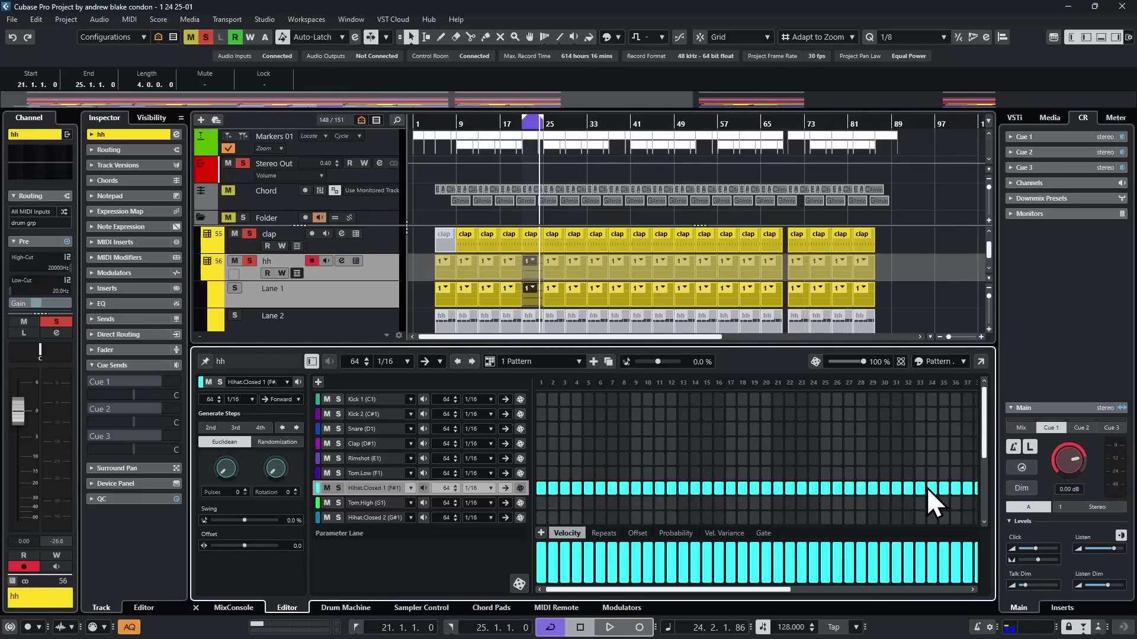
click(732, 534)
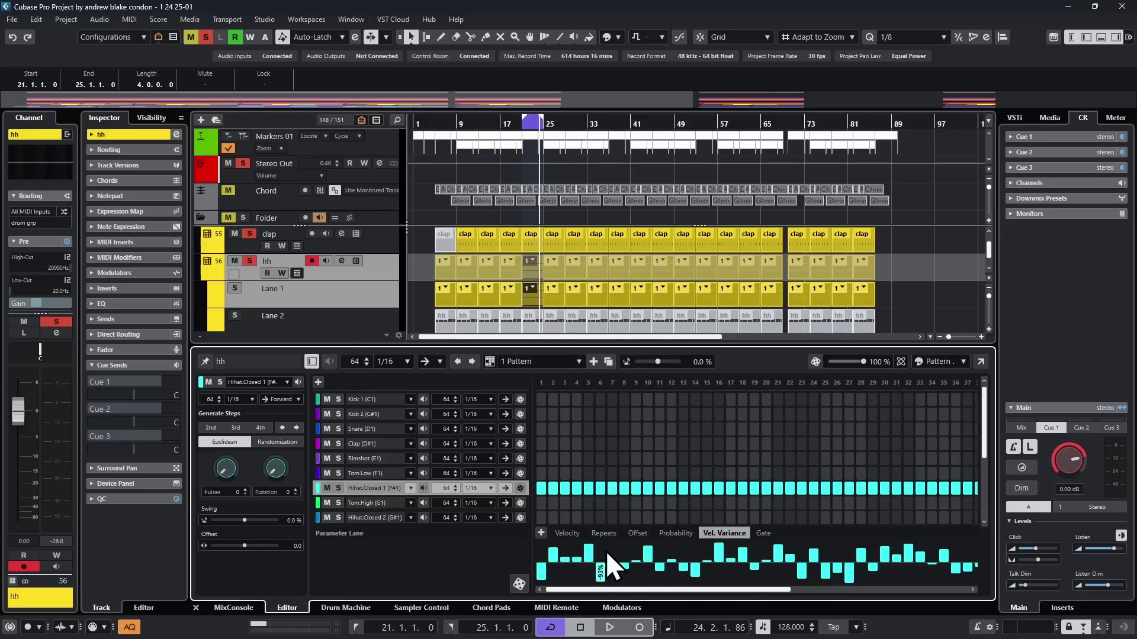
key(space)
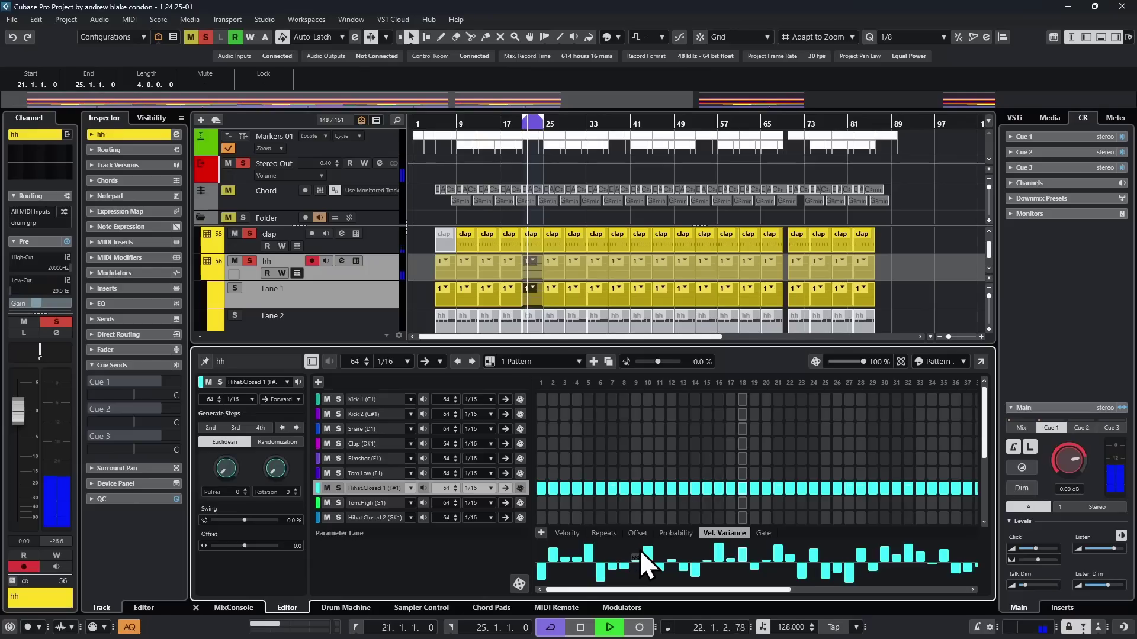
key(space)
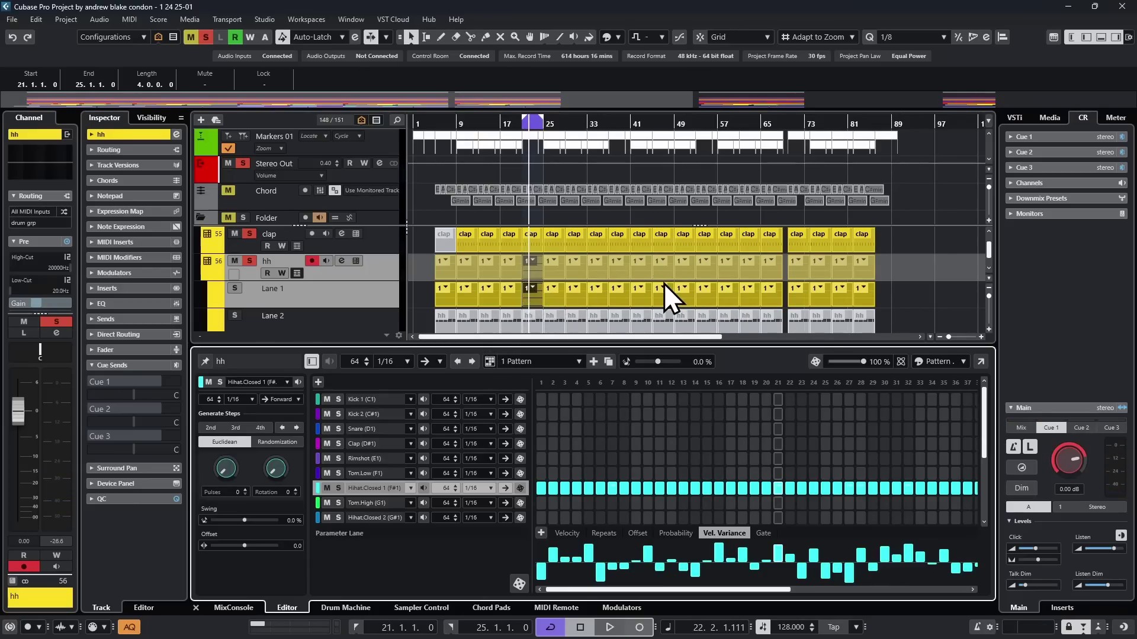
Step: Audition the bass part and the Nexus layers on tracks 62 to 65 in solo, looping each selected event
scroll(387, 282, up, 2)
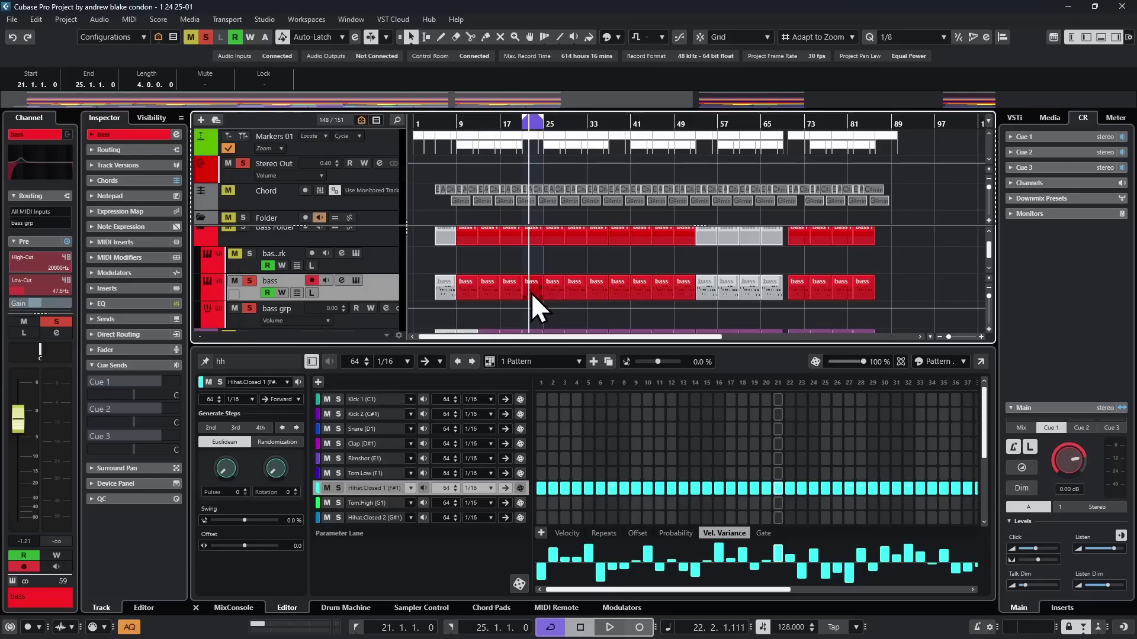
key(space)
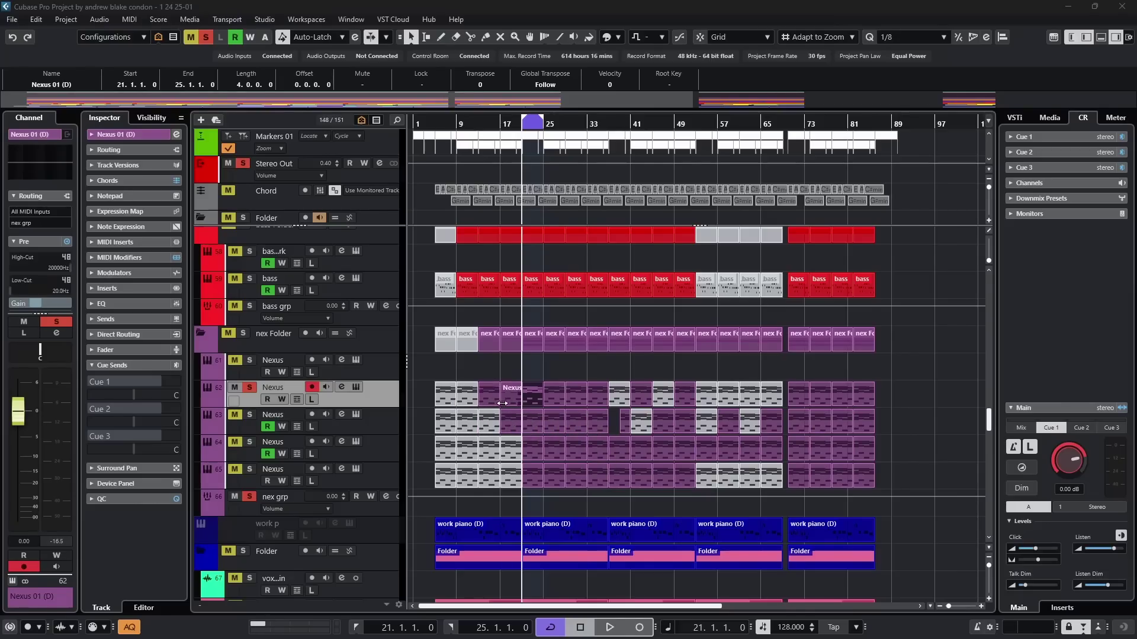
key(KP_Multiply)
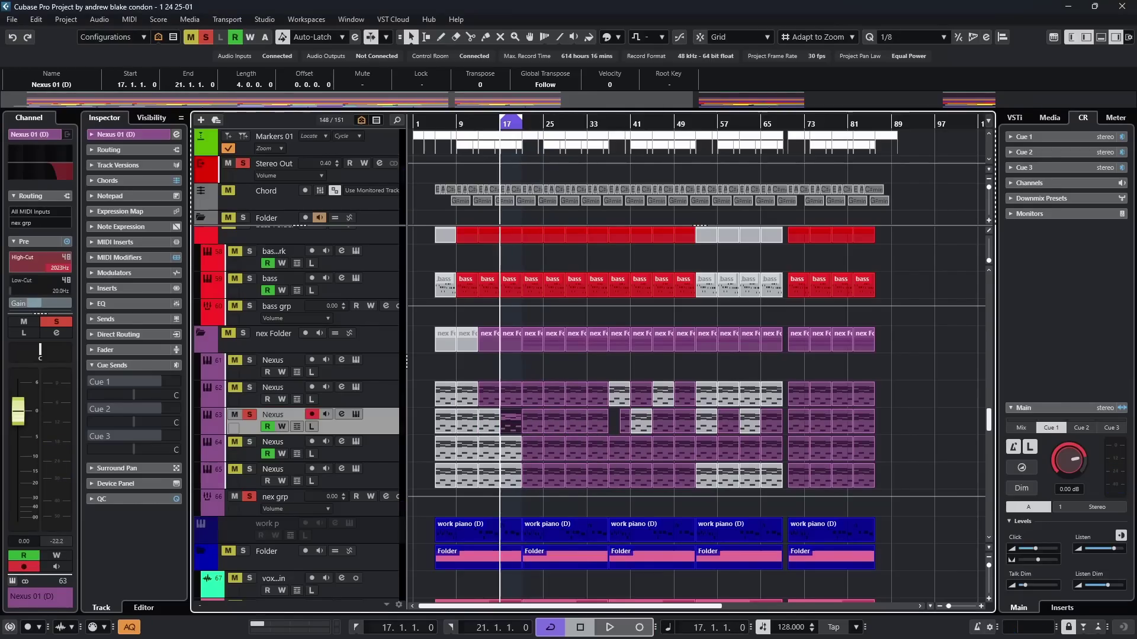
key(space)
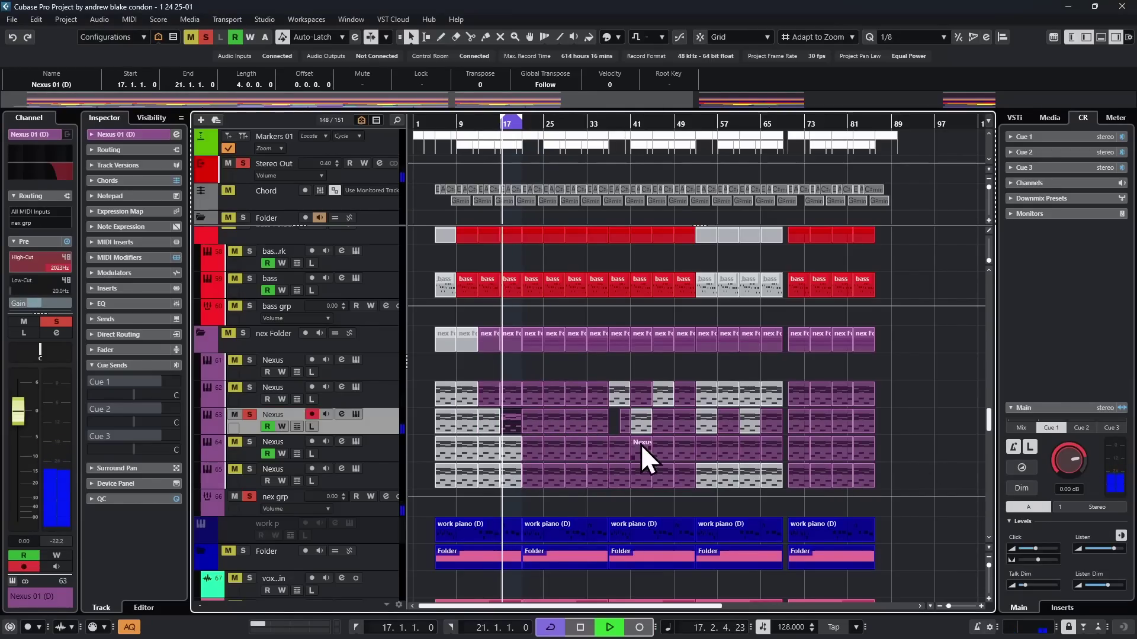
key(space)
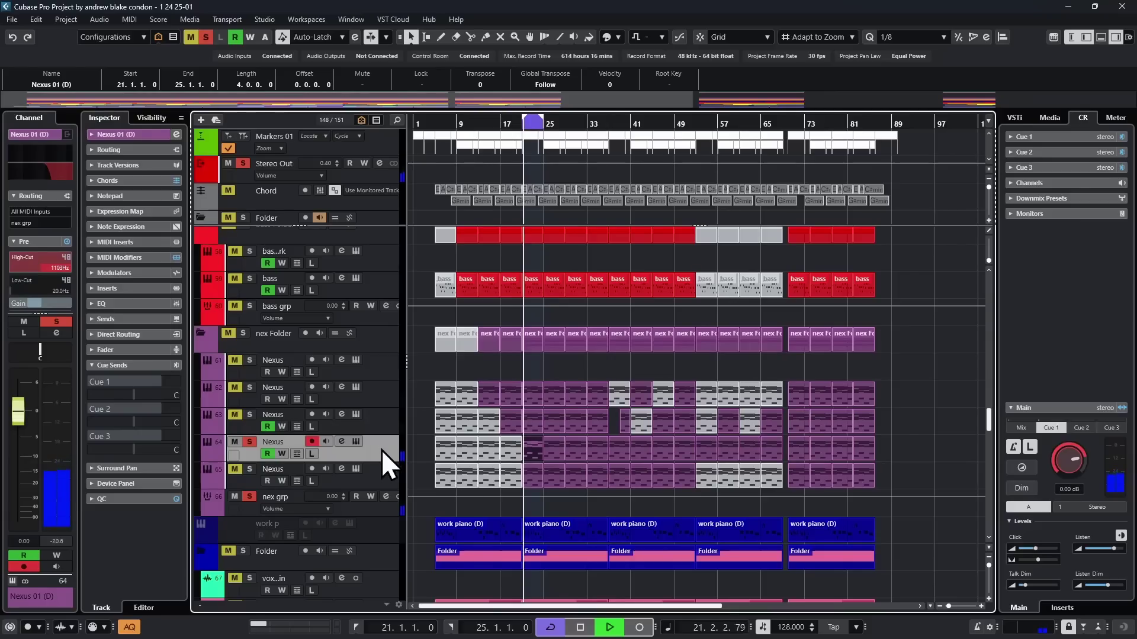
click(532, 483)
key(space)
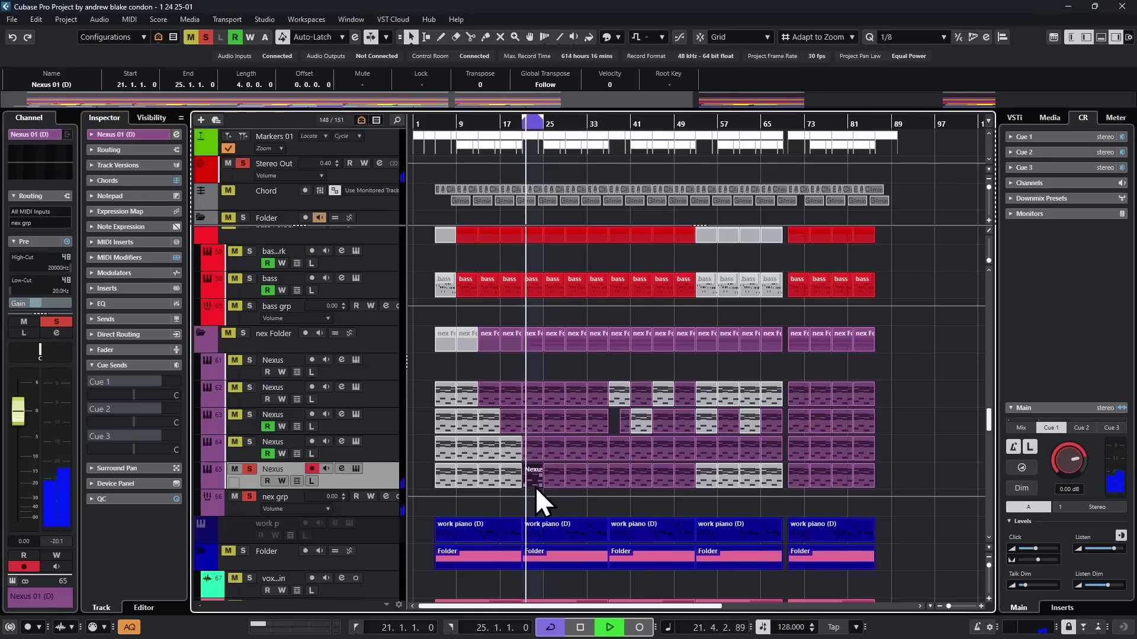
key(space)
Step: Bring the bass Folder and nex Folder tracks below the drum lanes into view in project 1 24 25-02
scroll(537, 348, down, 10)
scroll(568, 414, down, 6)
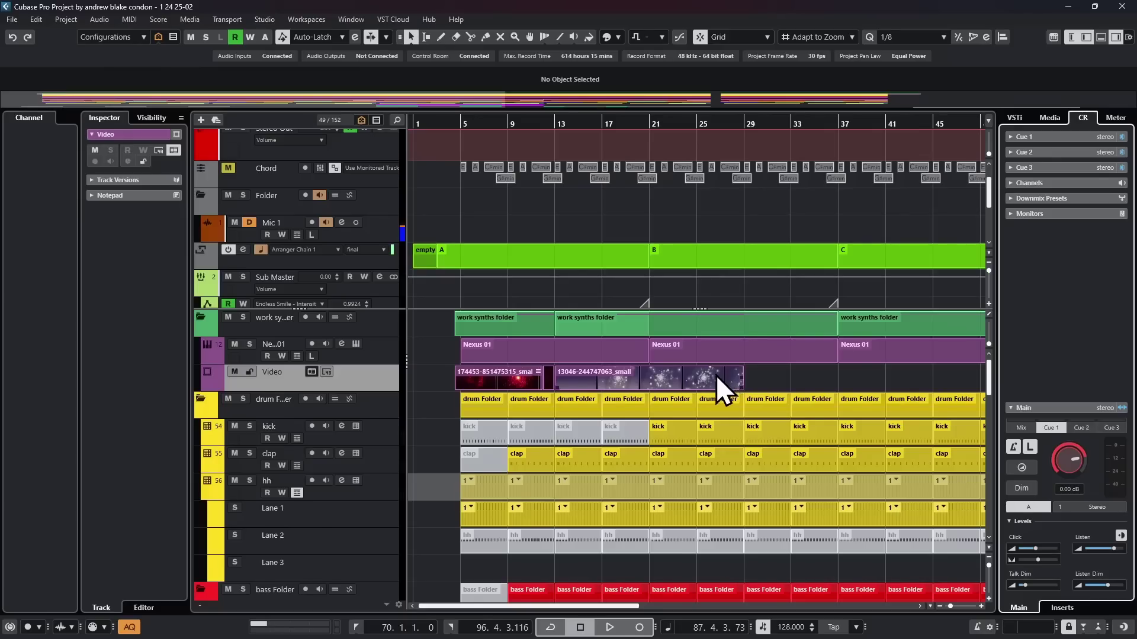
scroll(716, 375, down, 5)
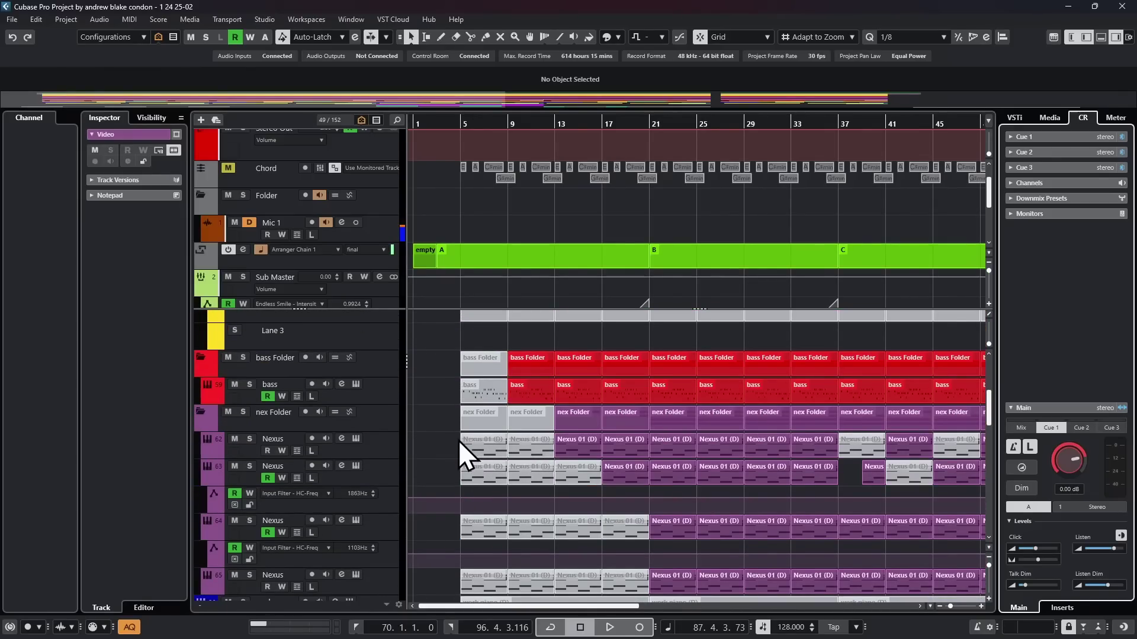
Step: Review the track arrangement from the bass and Nexus parts through the vocal and transition tracks, and return to the drum folder
scroll(661, 466, down, 8)
scroll(662, 466, up, 7)
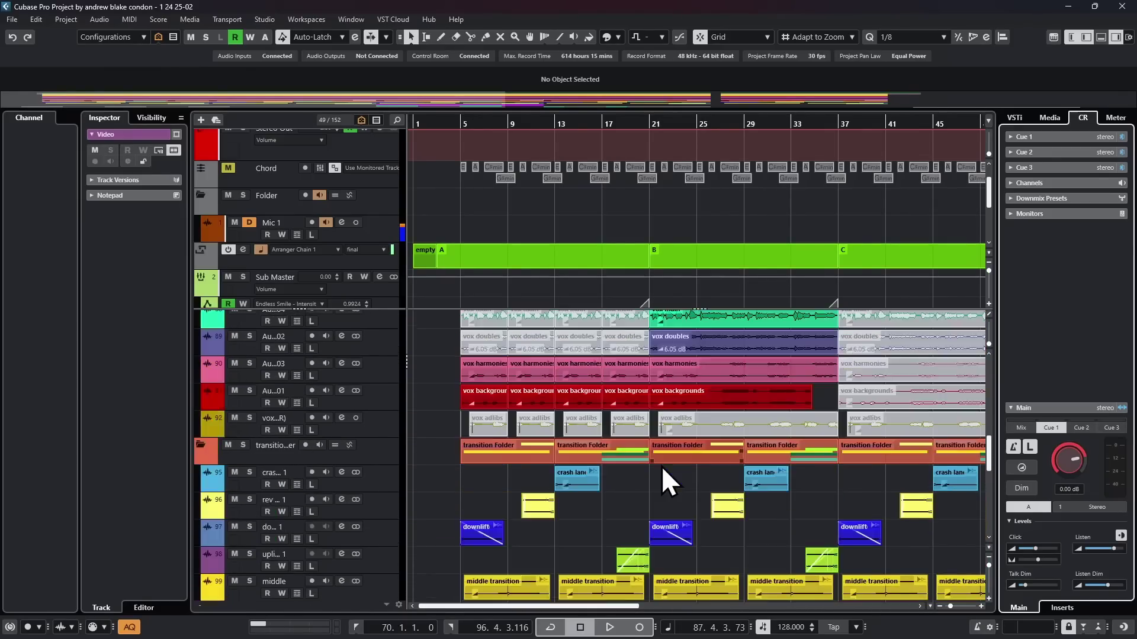
scroll(662, 466, up, 6)
scroll(662, 467, down, 3)
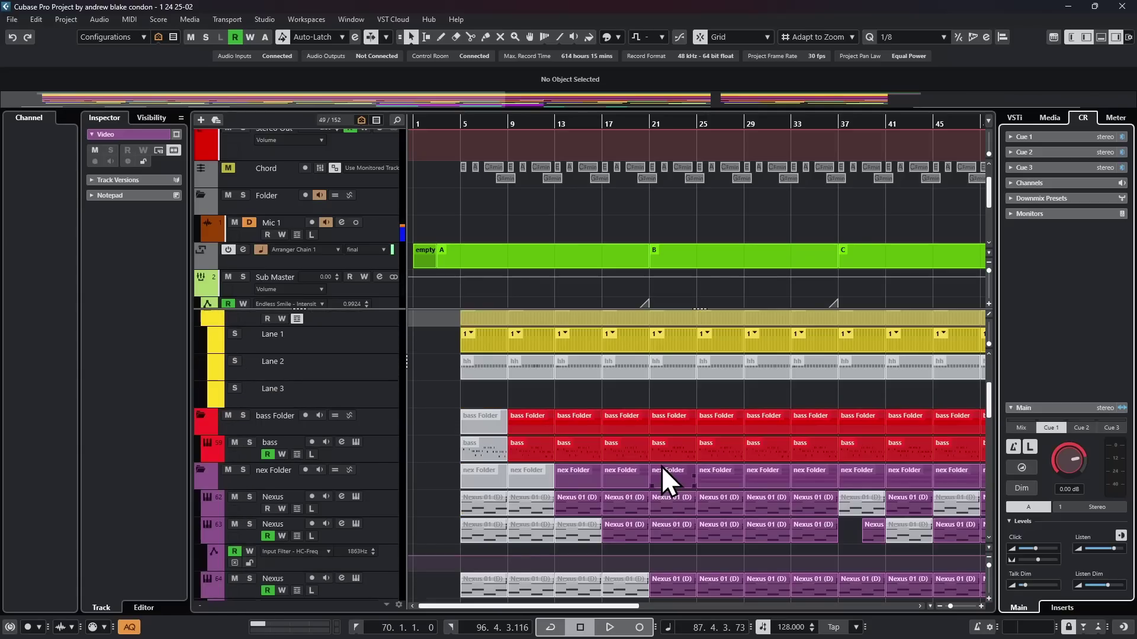
scroll(662, 466, up, 2)
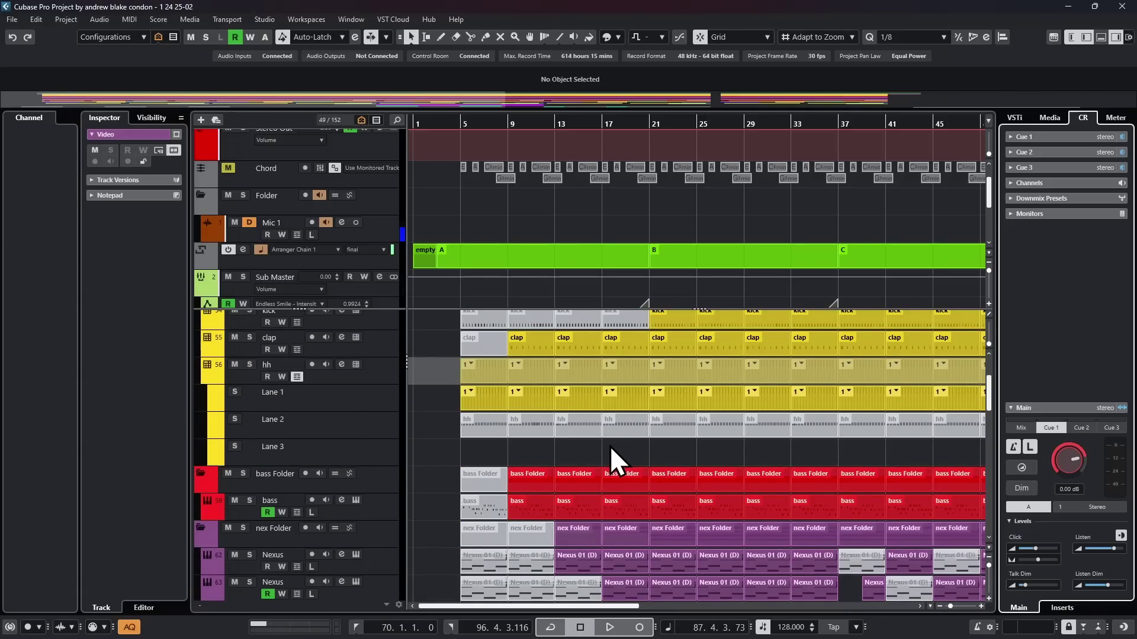
scroll(610, 446, up, 4)
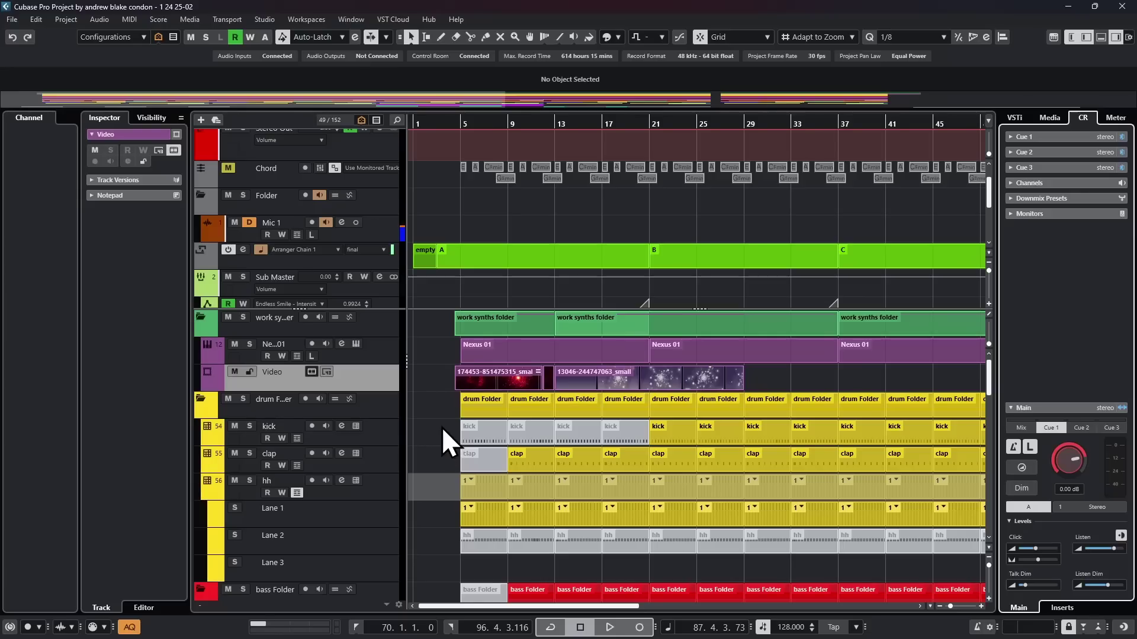
scroll(441, 425, down, 11)
scroll(441, 425, up, 7)
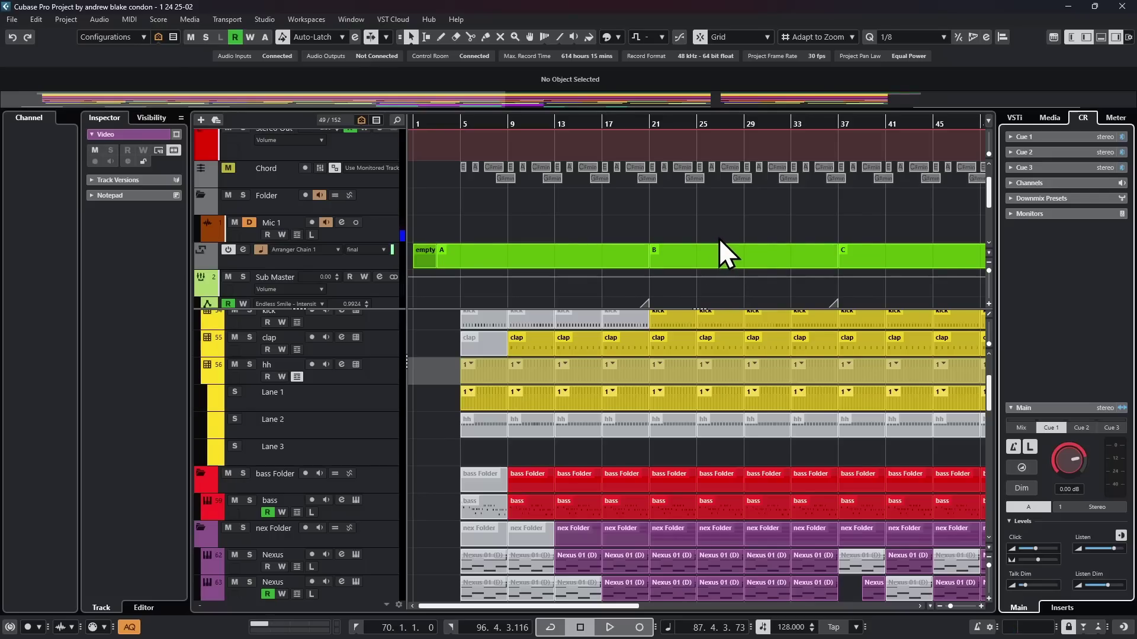
scroll(443, 396, up, 4)
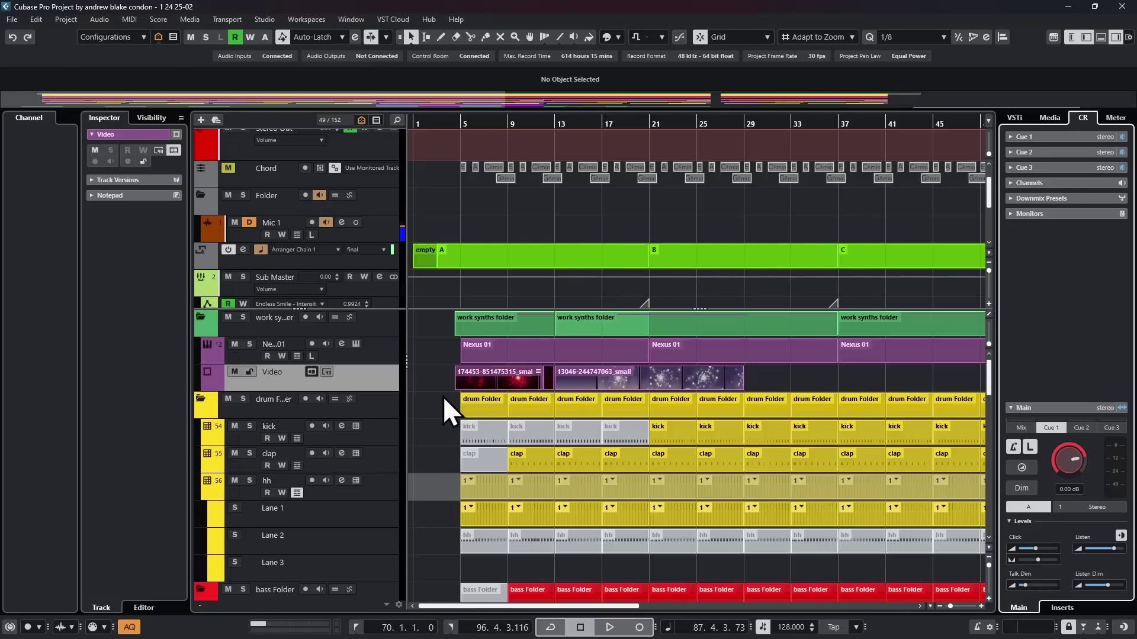